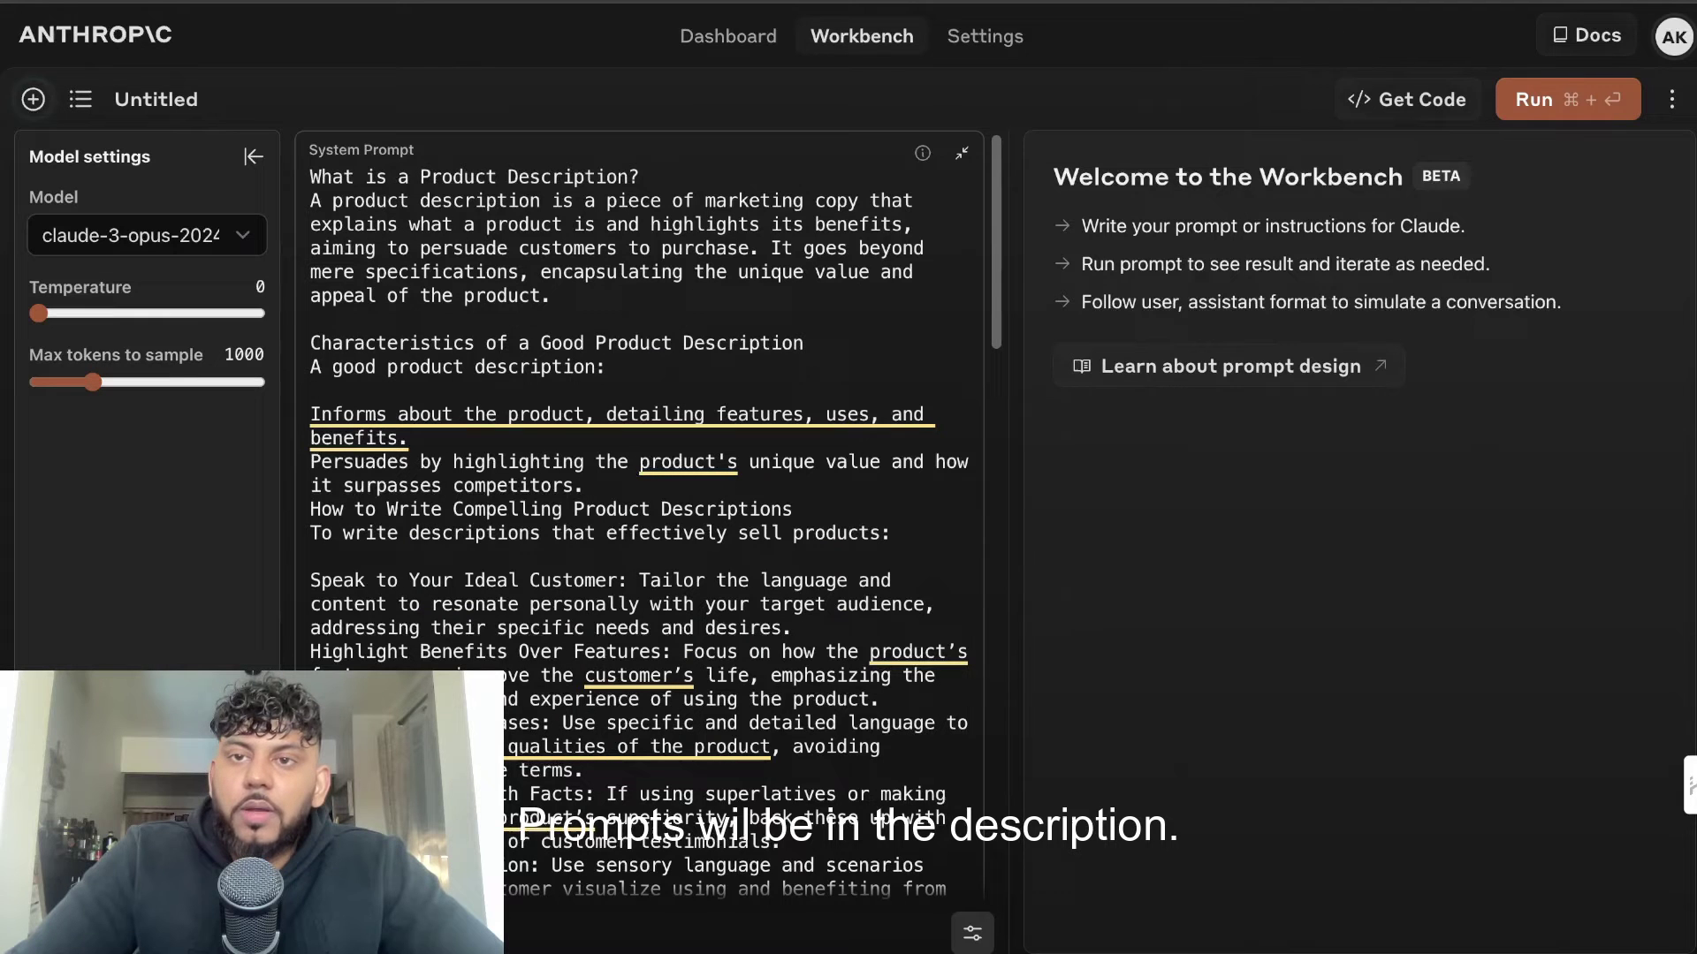
Step: Switch to the Shopify article explaining what a product description is
{"action": "key", "text": "ctrl+Tab"}
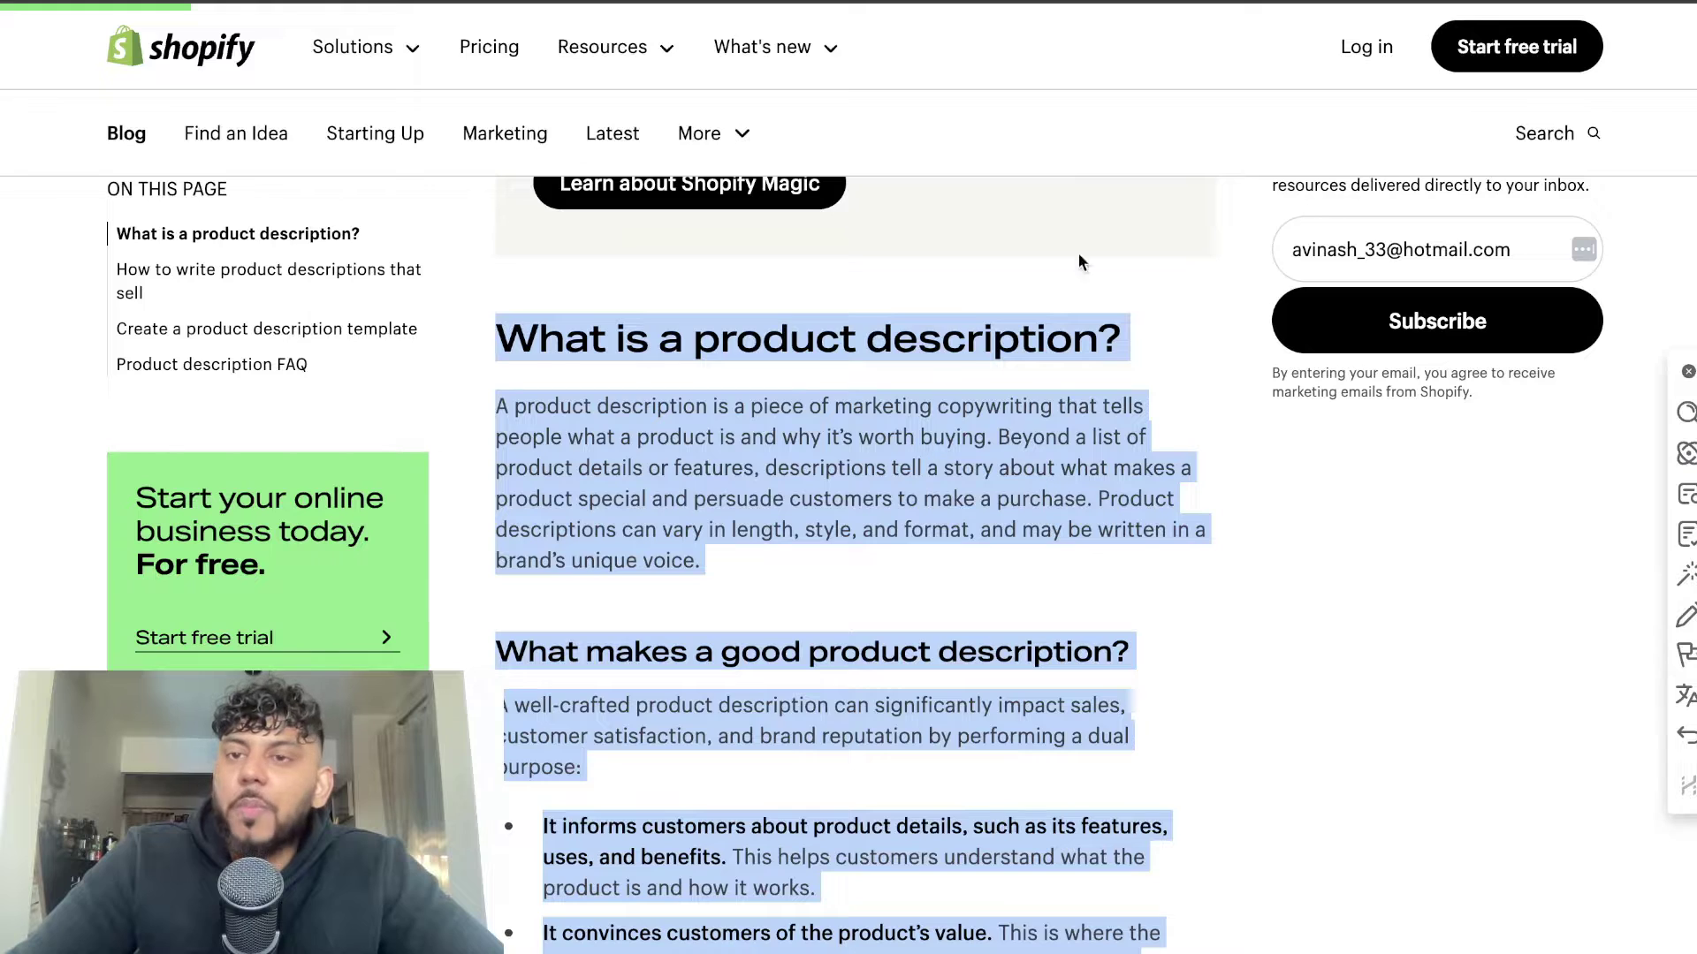
Step: Skim the SEO product description answer in ChatGPT, then return to the Workbench prompt
{"action": "key", "text": "ctrl+Tab"}
{"action": "scroll", "coordinate": [1074, 274], "scroll_direction": "down", "scroll_amount": 1}
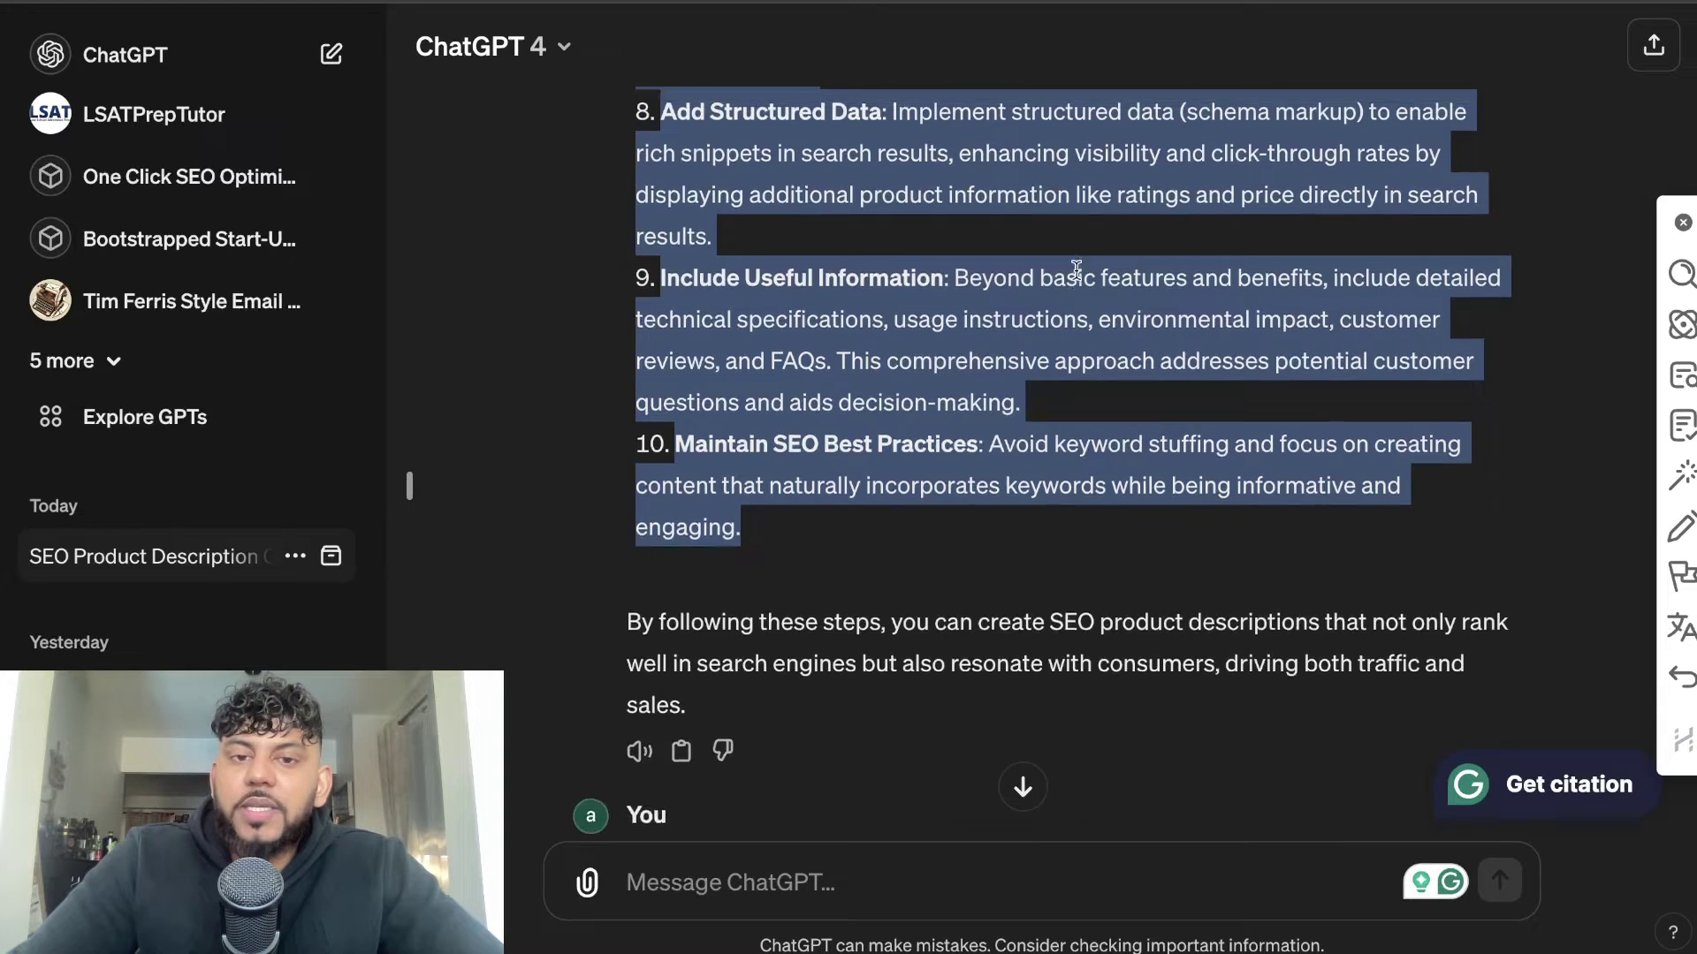
{"action": "scroll", "coordinate": [1076, 271], "scroll_direction": "up", "scroll_amount": 5}
{"action": "scroll", "coordinate": [1076, 271], "scroll_direction": "down", "scroll_amount": 7}
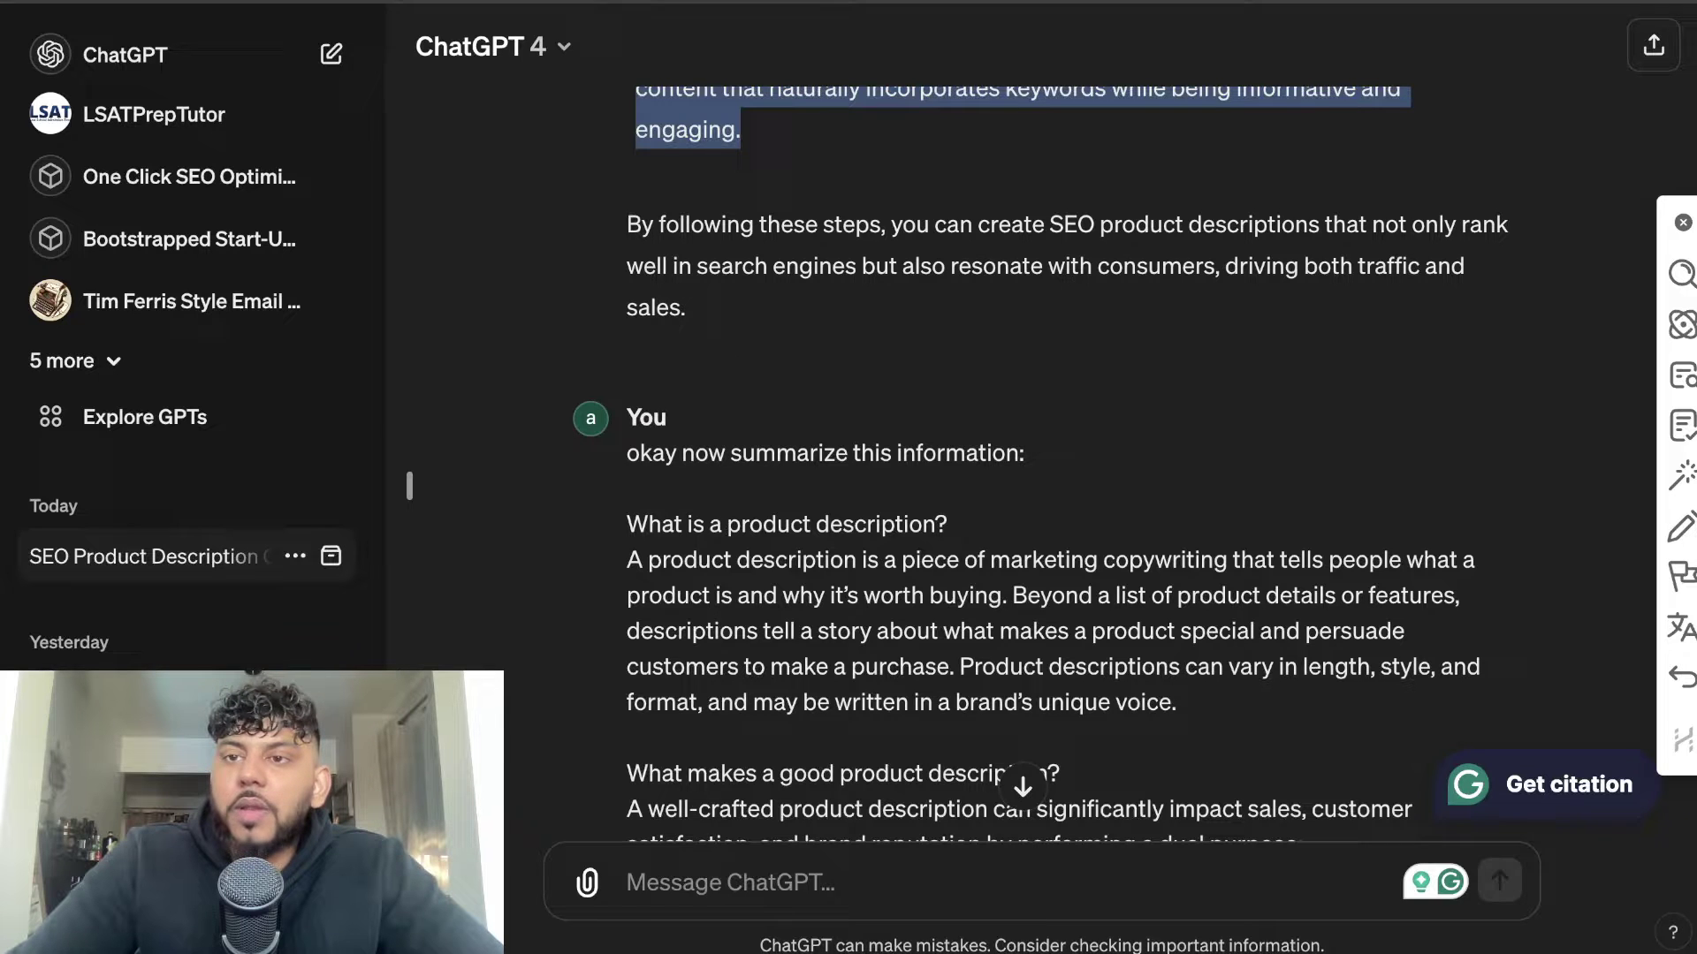
{"action": "key", "text": "ctrl+Tab"}
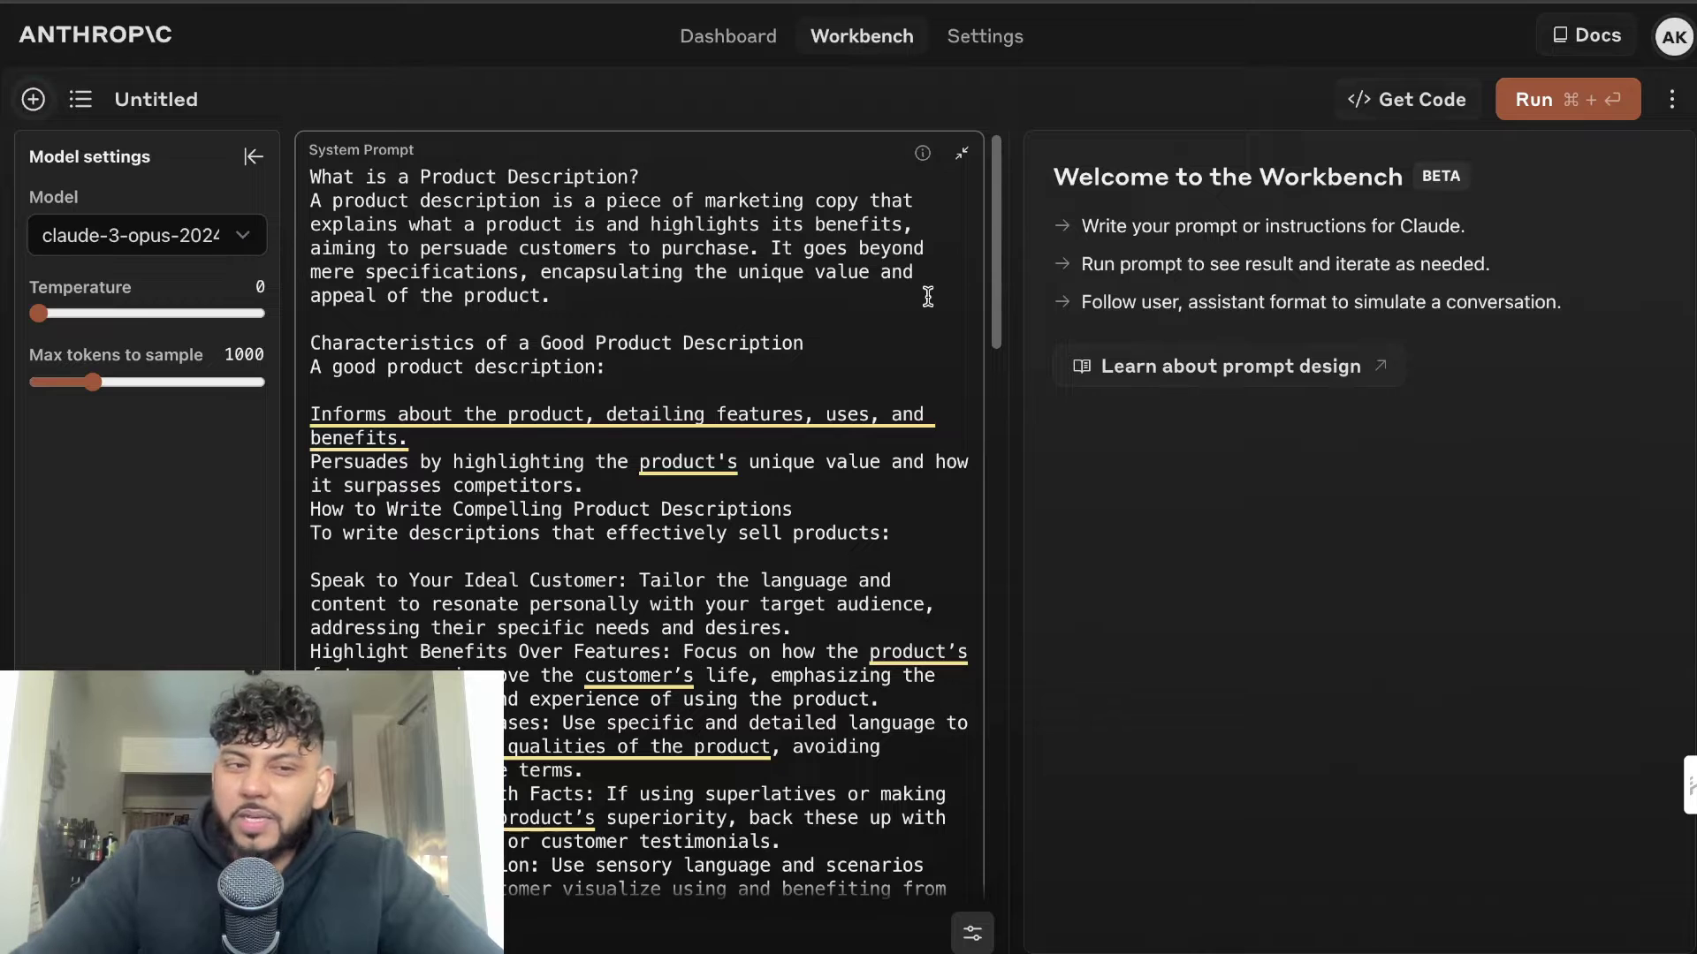
Step: Set max tokens to 1690 and read through the system prompt down to the USER box
{"action": "left_click_drag", "start_coordinate": [93, 383], "coordinate": [131, 384]}
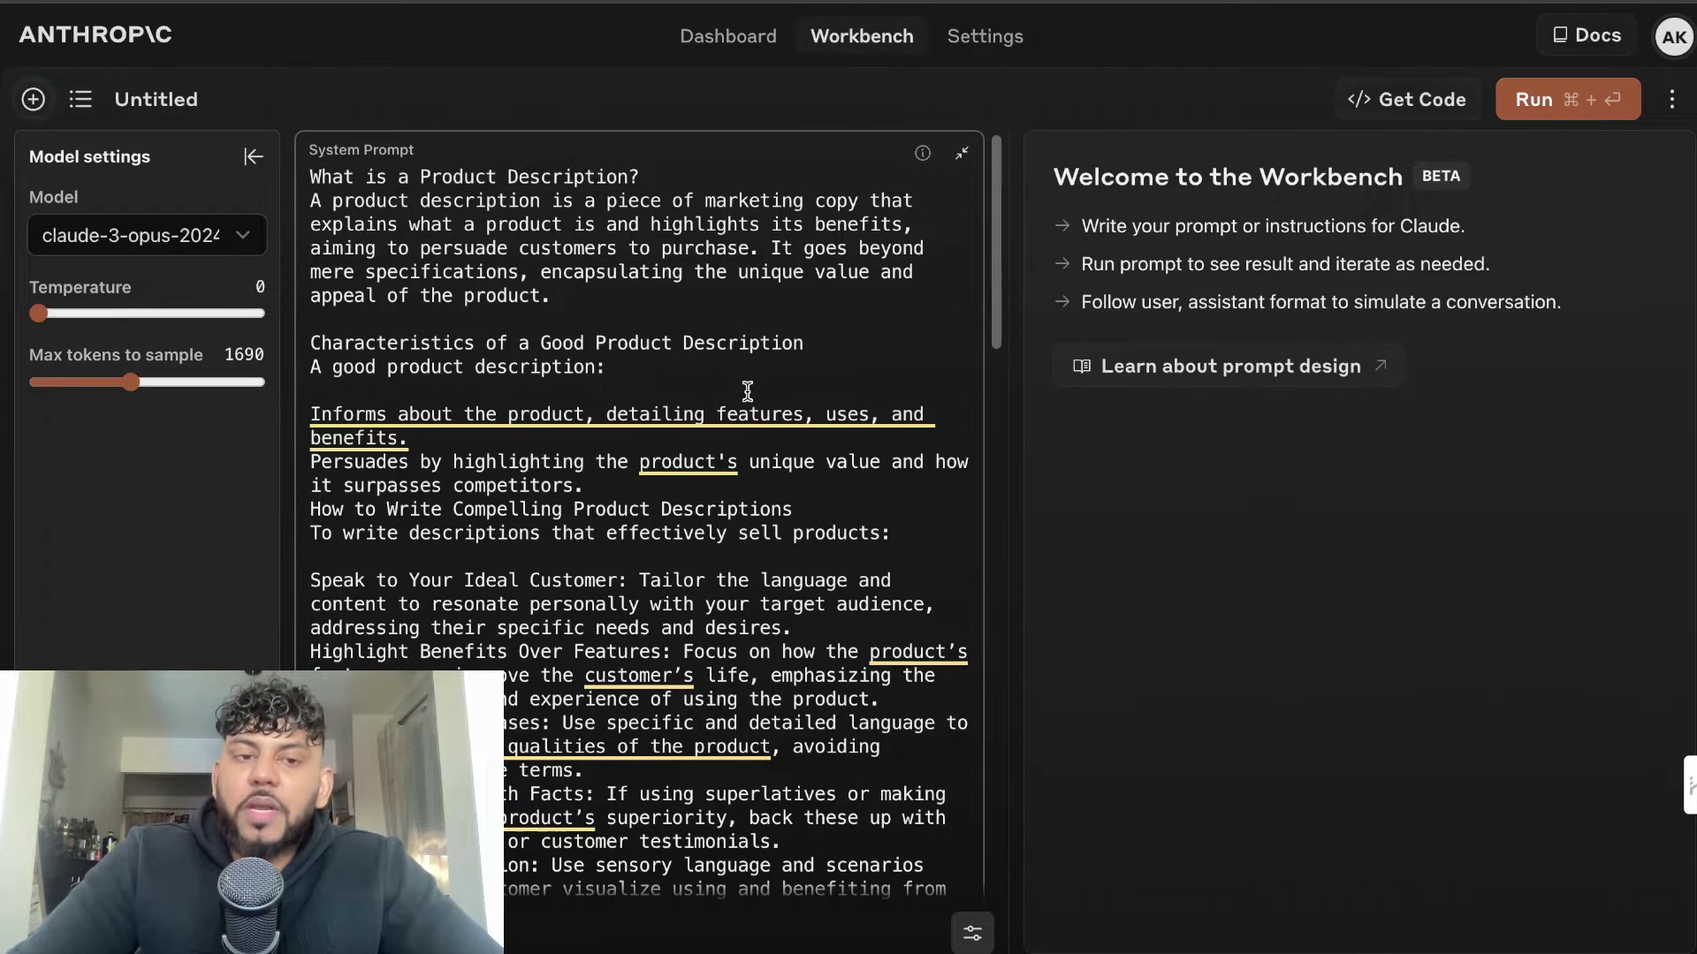
{"action": "scroll", "coordinate": [747, 388], "scroll_direction": "down", "scroll_amount": 10}
{"action": "scroll", "coordinate": [747, 391], "scroll_direction": "down", "scroll_amount": 10}
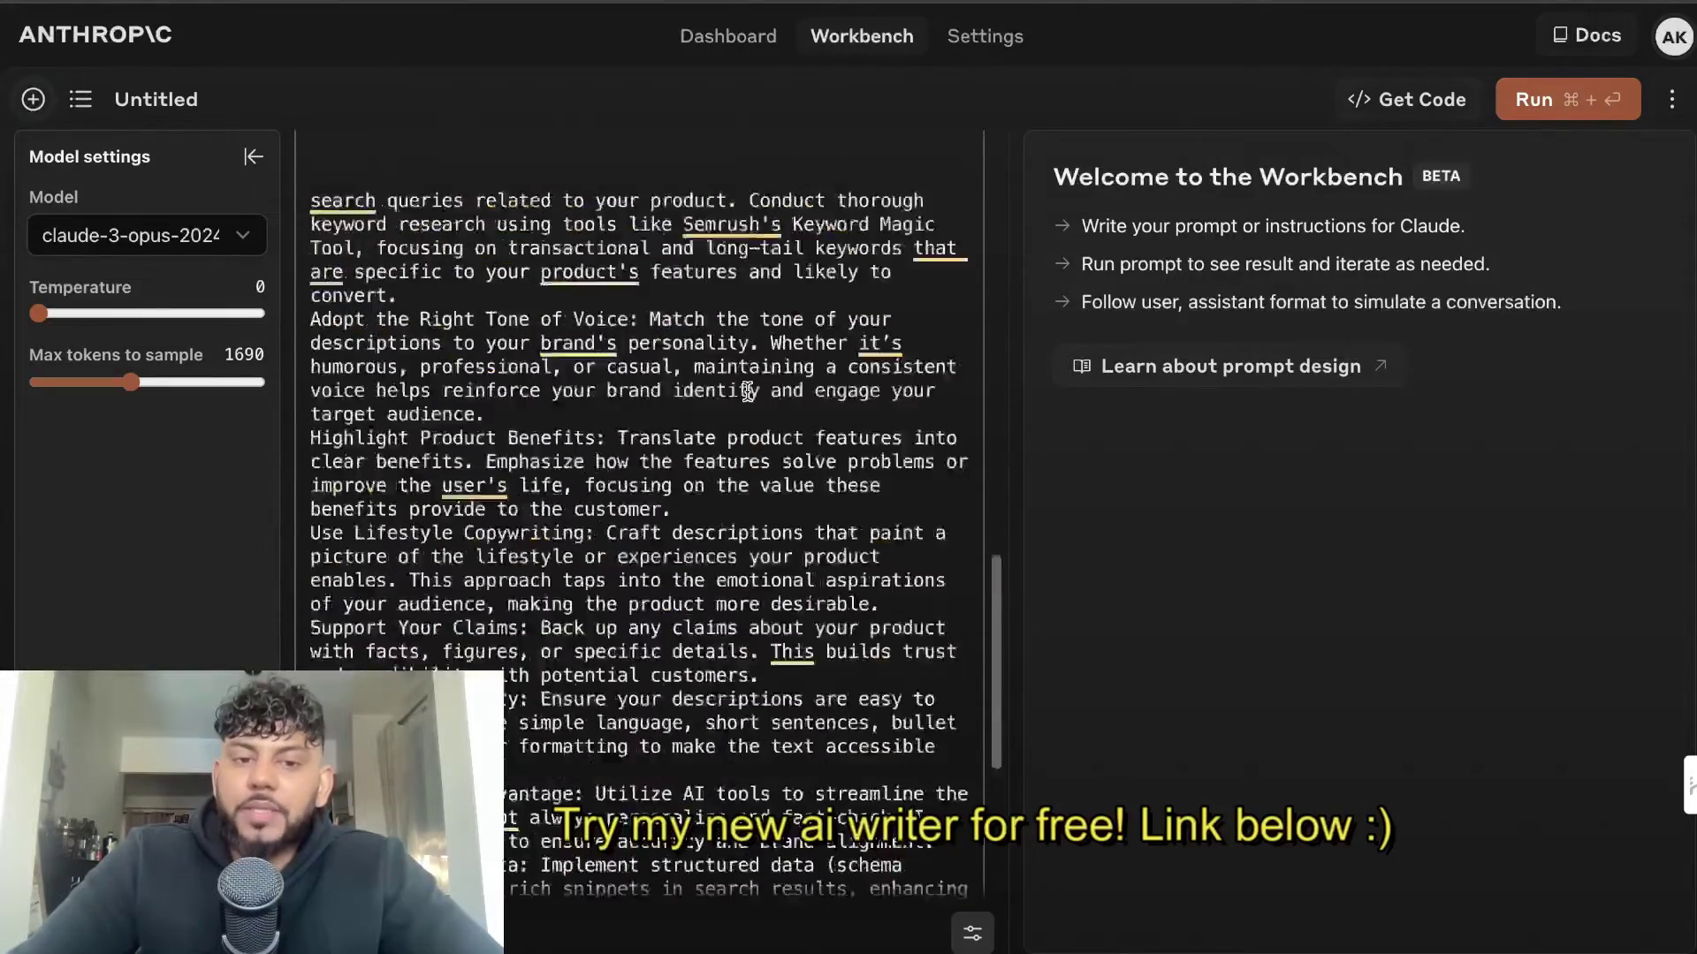
{"action": "scroll", "coordinate": [747, 390], "scroll_direction": "down", "scroll_amount": 10}
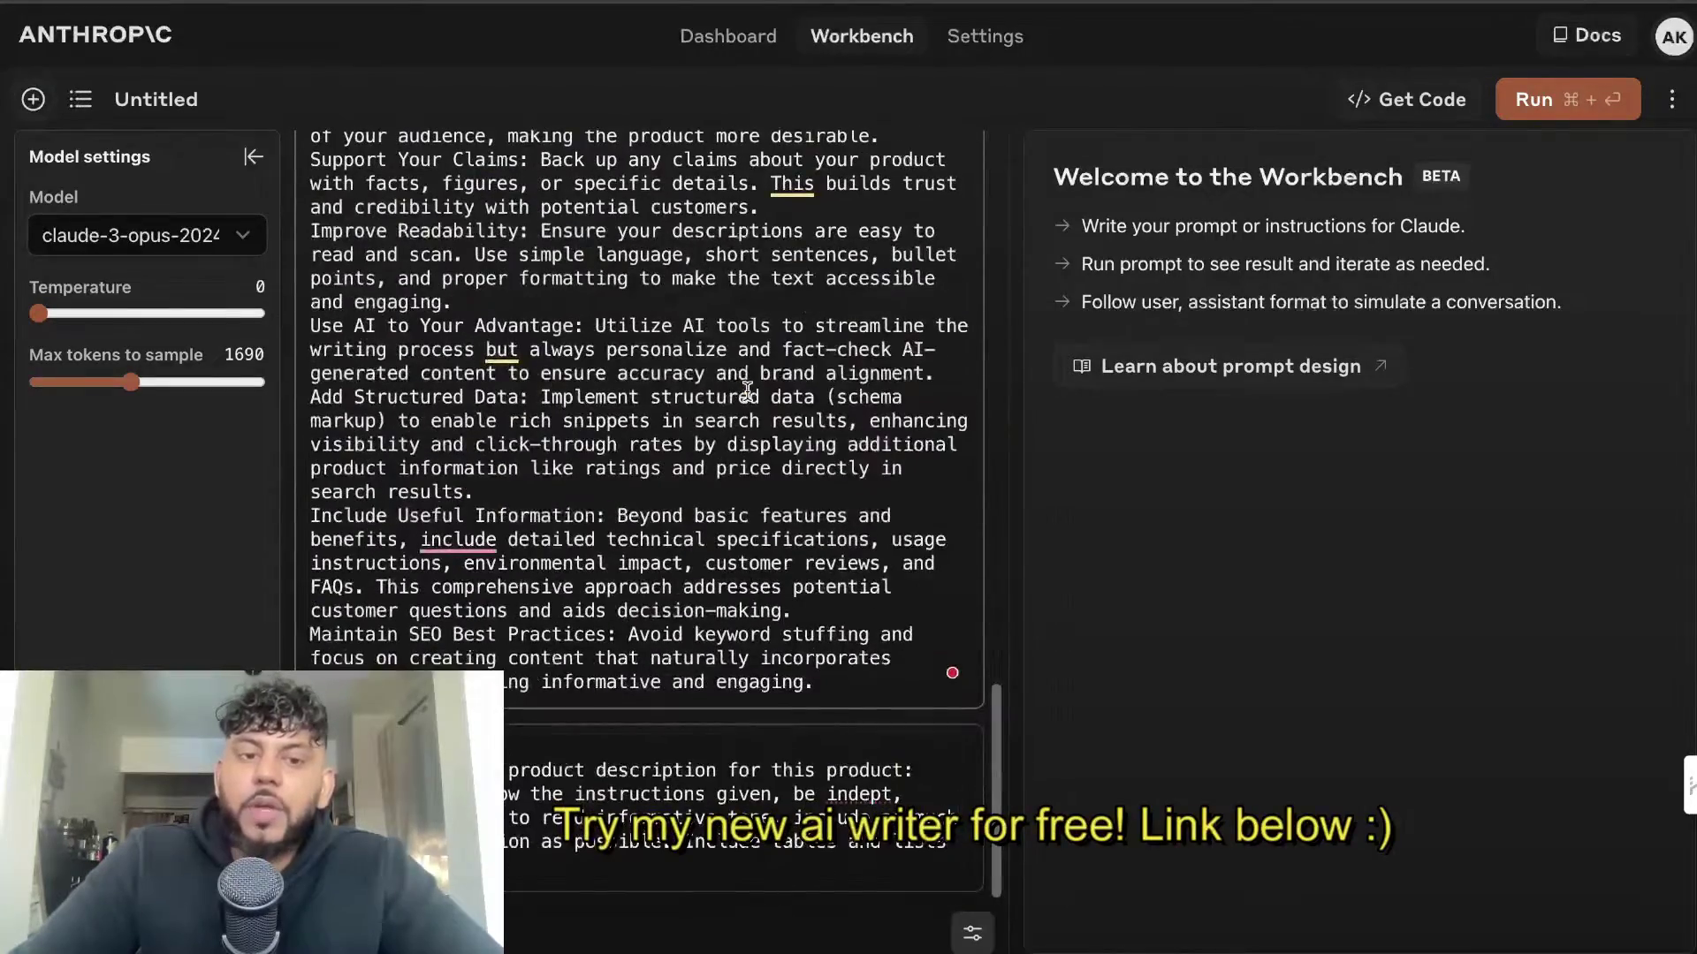
{"action": "scroll", "coordinate": [828, 541], "scroll_direction": "up", "scroll_amount": 5}
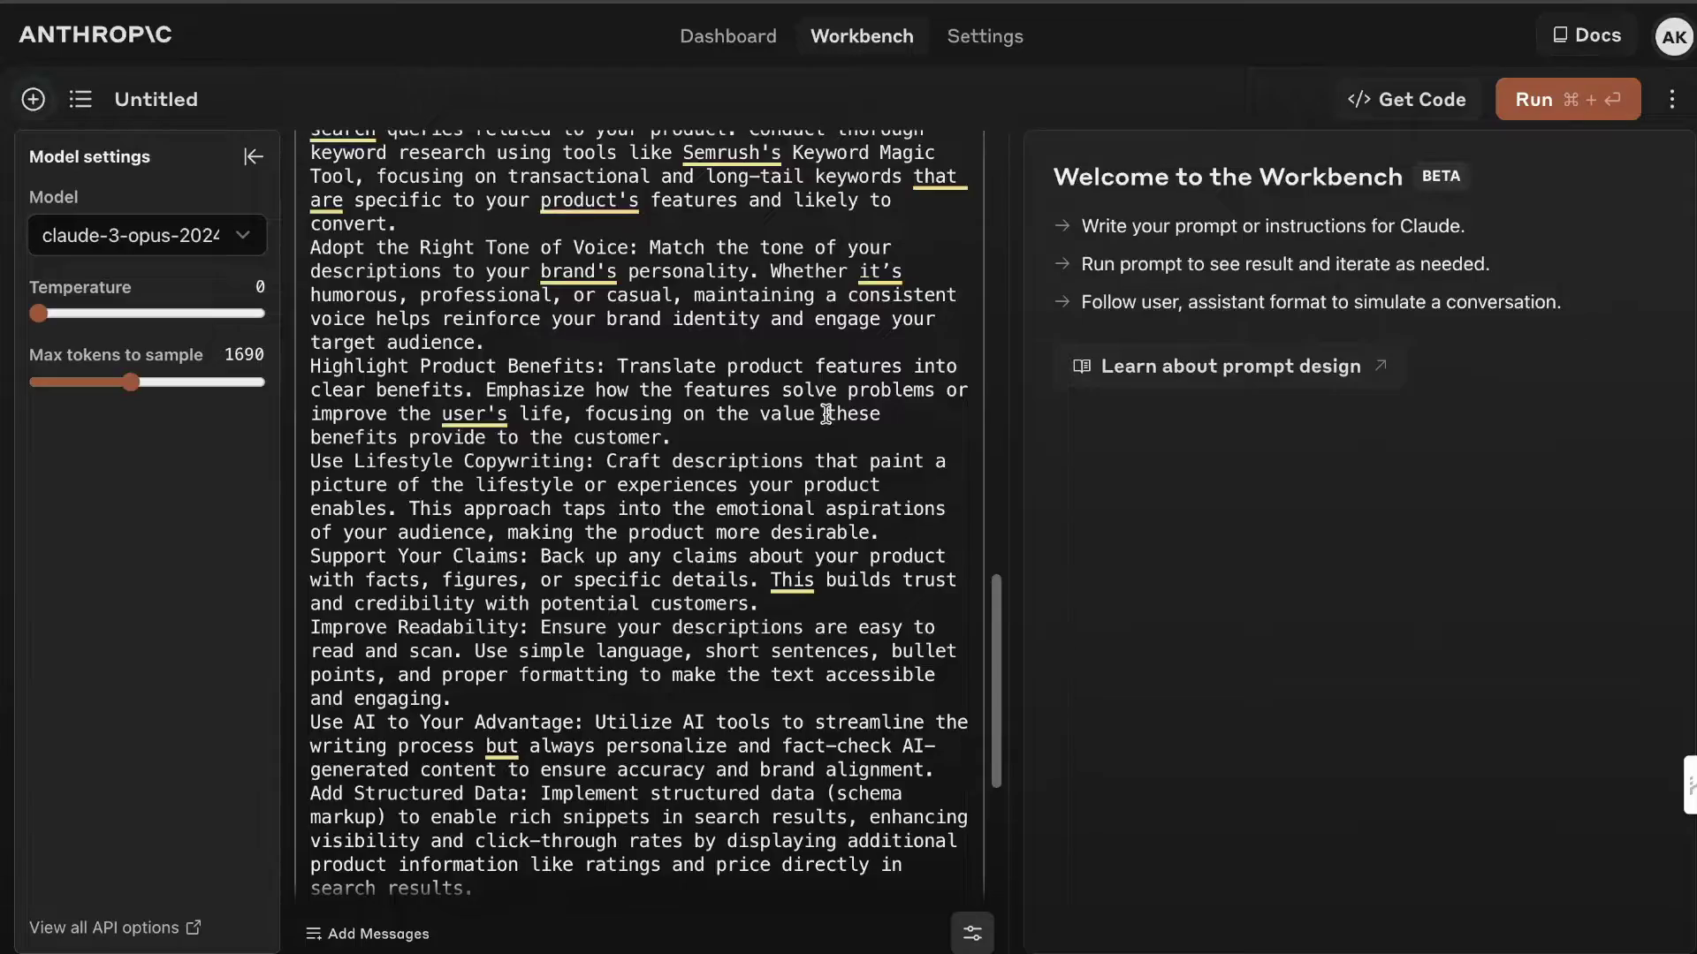
{"action": "scroll", "coordinate": [826, 414], "scroll_direction": "up", "scroll_amount": 10}
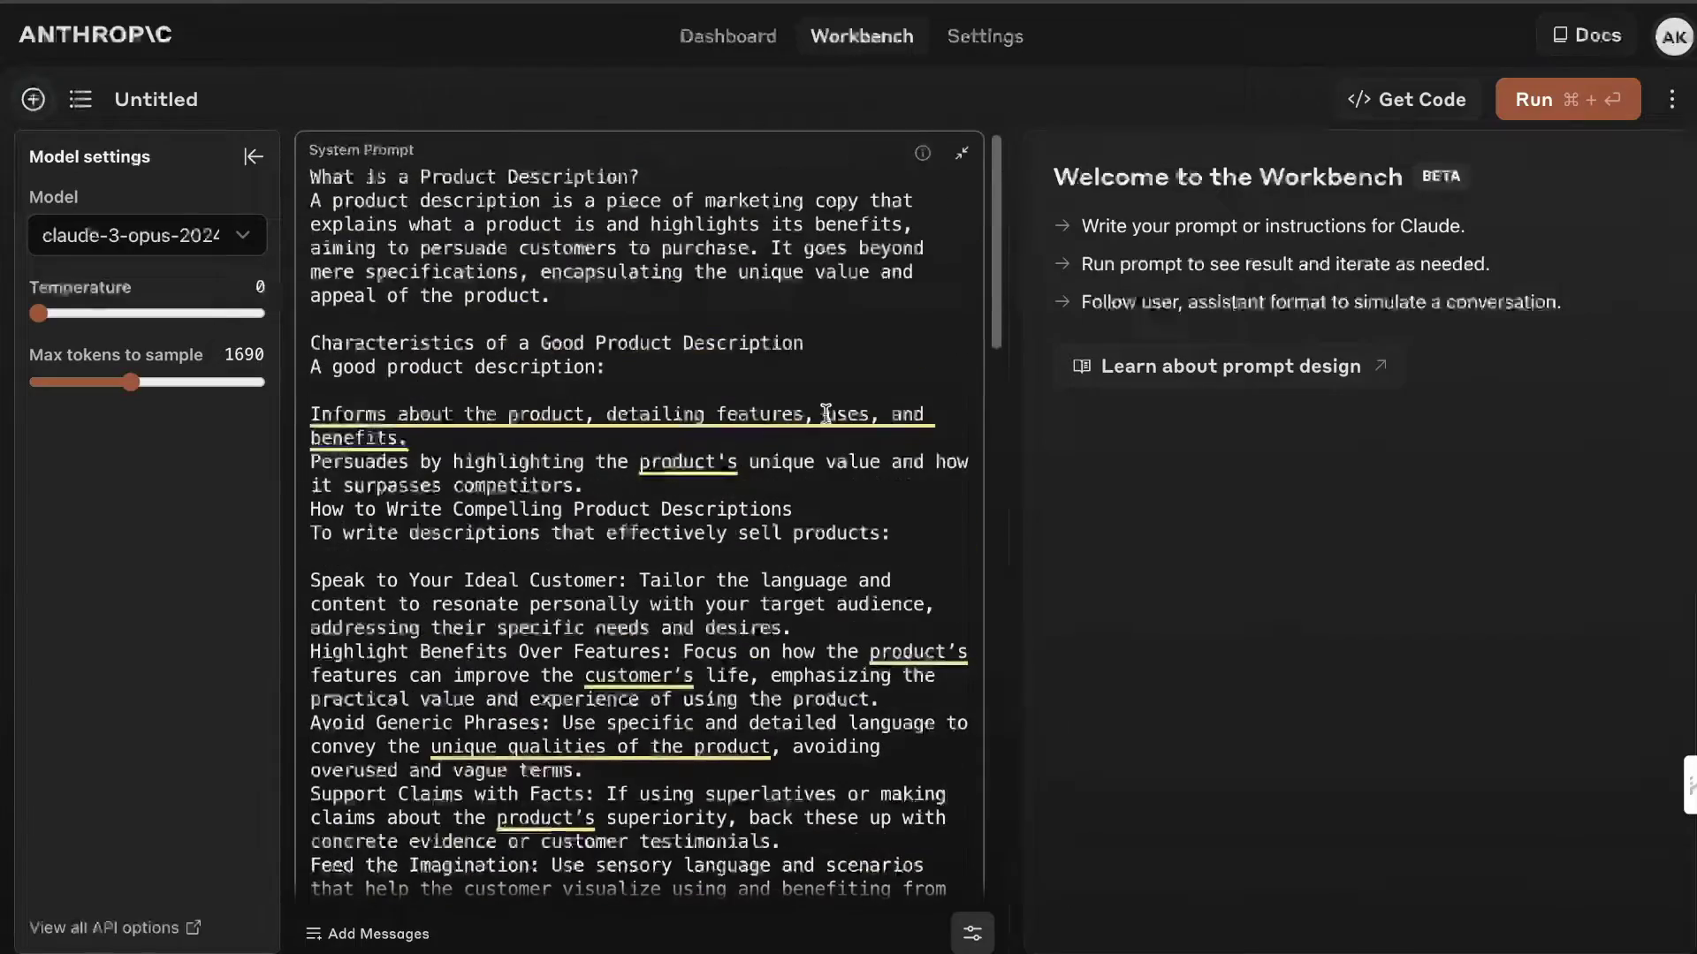
{"action": "scroll", "coordinate": [827, 413], "scroll_direction": "down", "scroll_amount": 20}
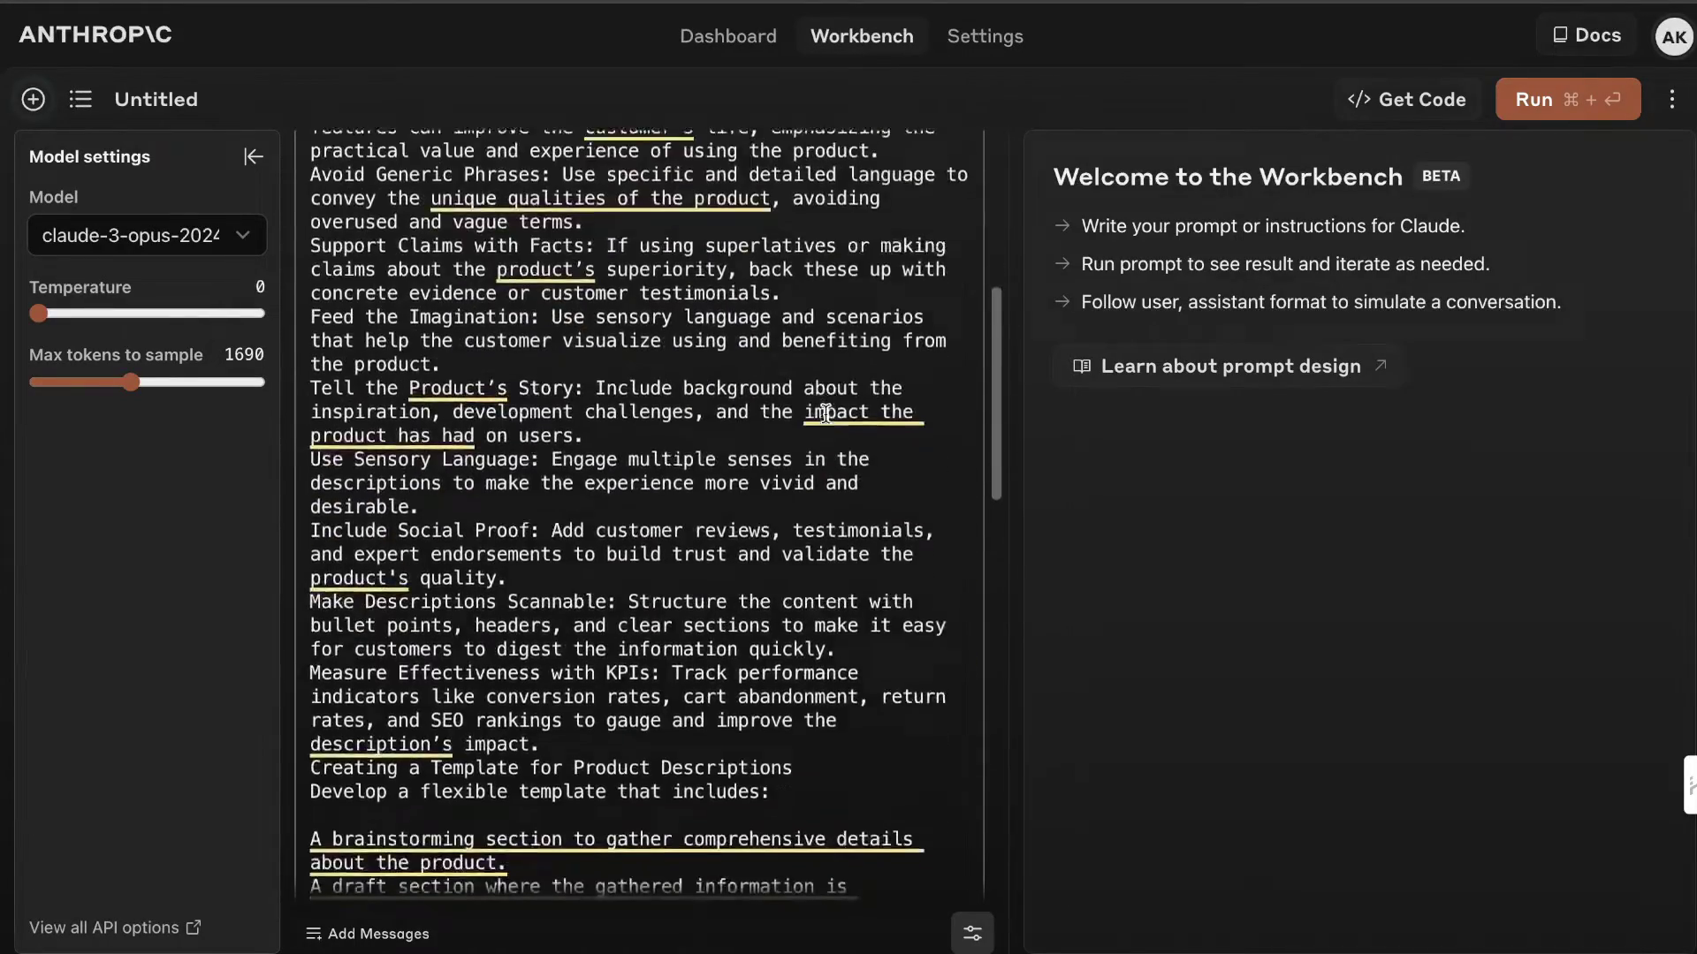
{"action": "scroll", "coordinate": [826, 414], "scroll_direction": "down", "scroll_amount": 1}
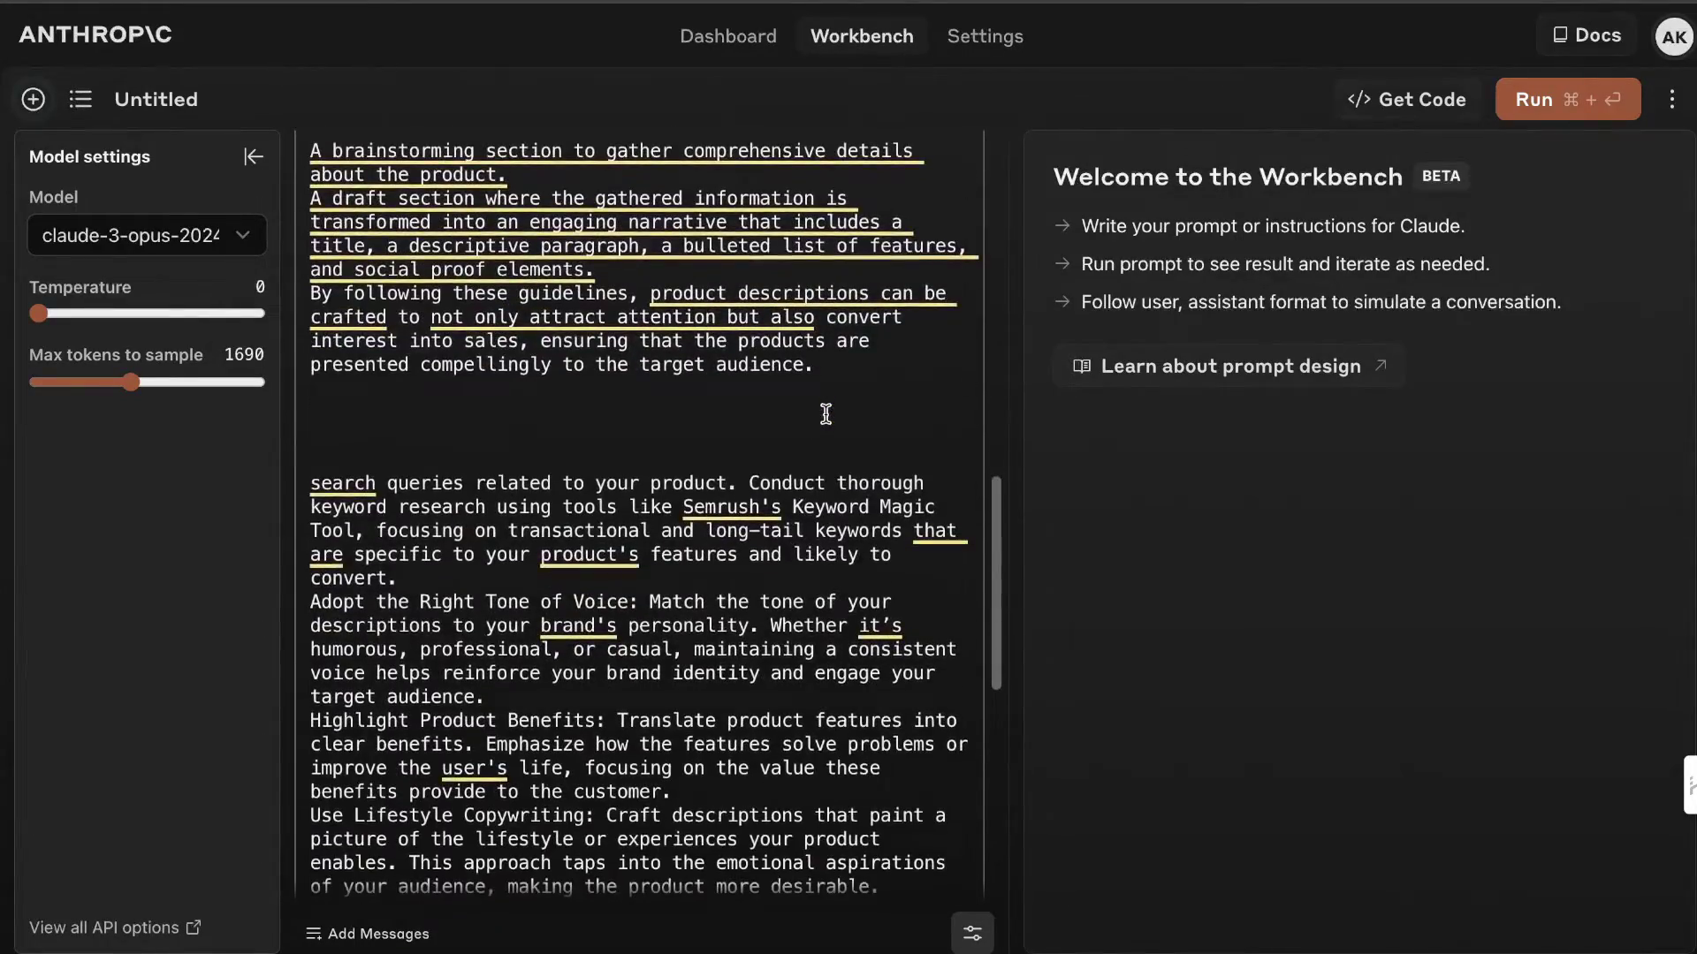
{"action": "scroll", "coordinate": [890, 380], "scroll_direction": "down", "scroll_amount": 5}
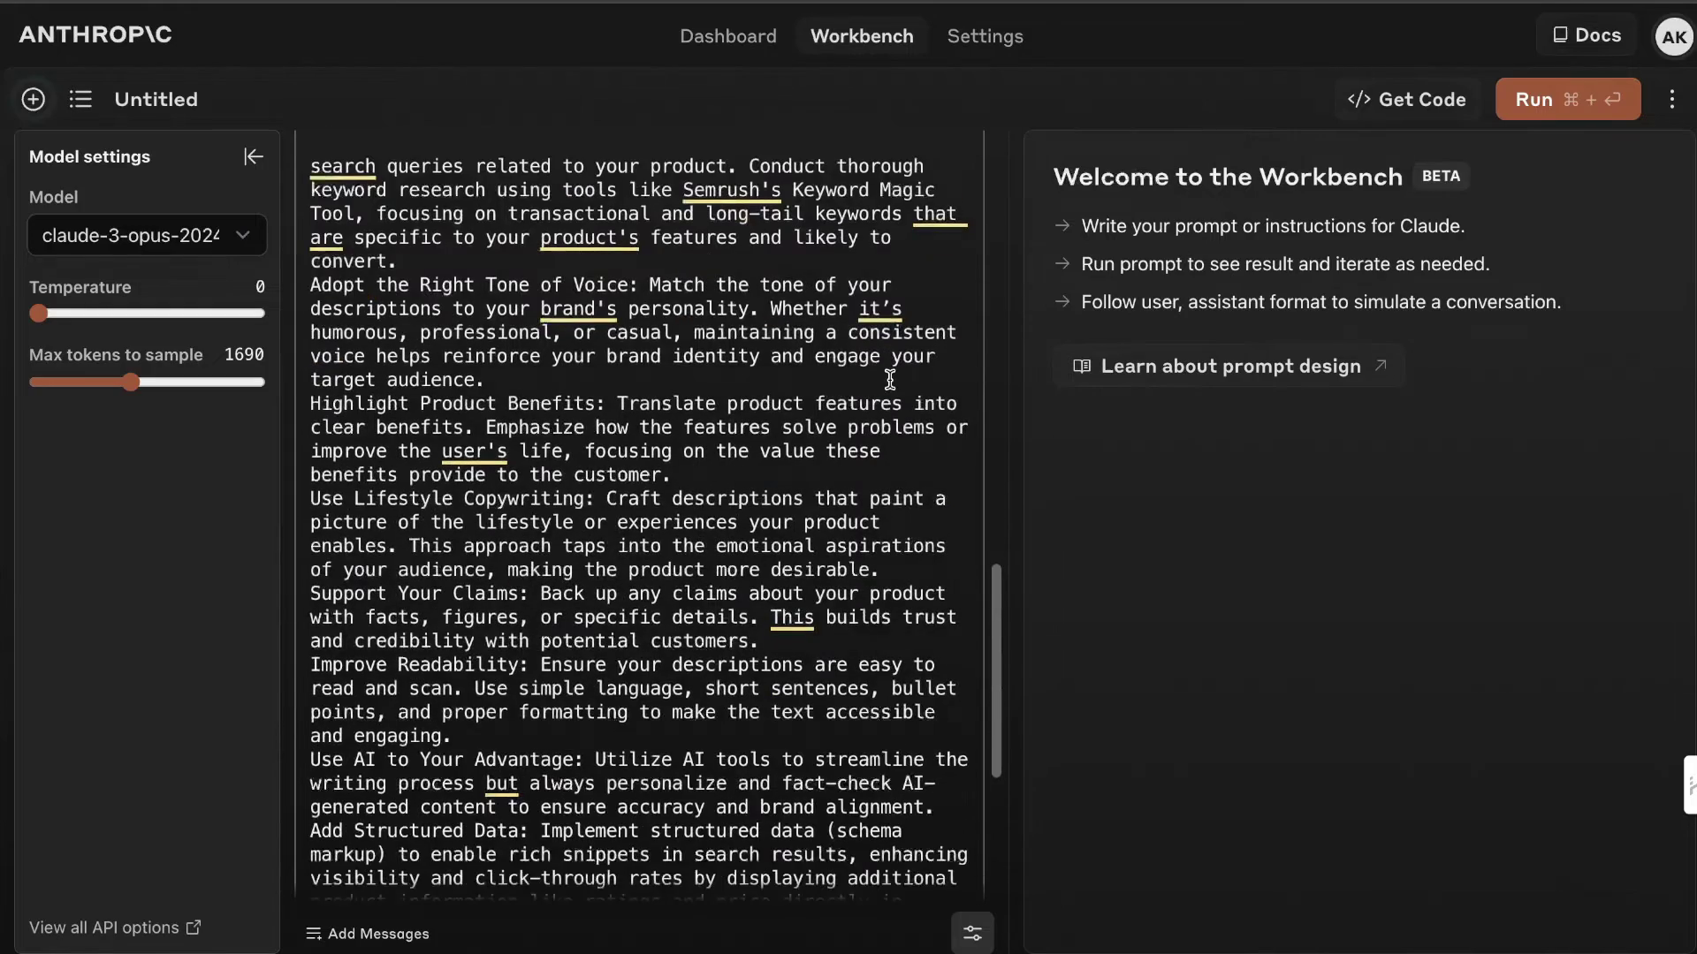
{"action": "scroll", "coordinate": [1025, 402], "scroll_direction": "down", "scroll_amount": 6}
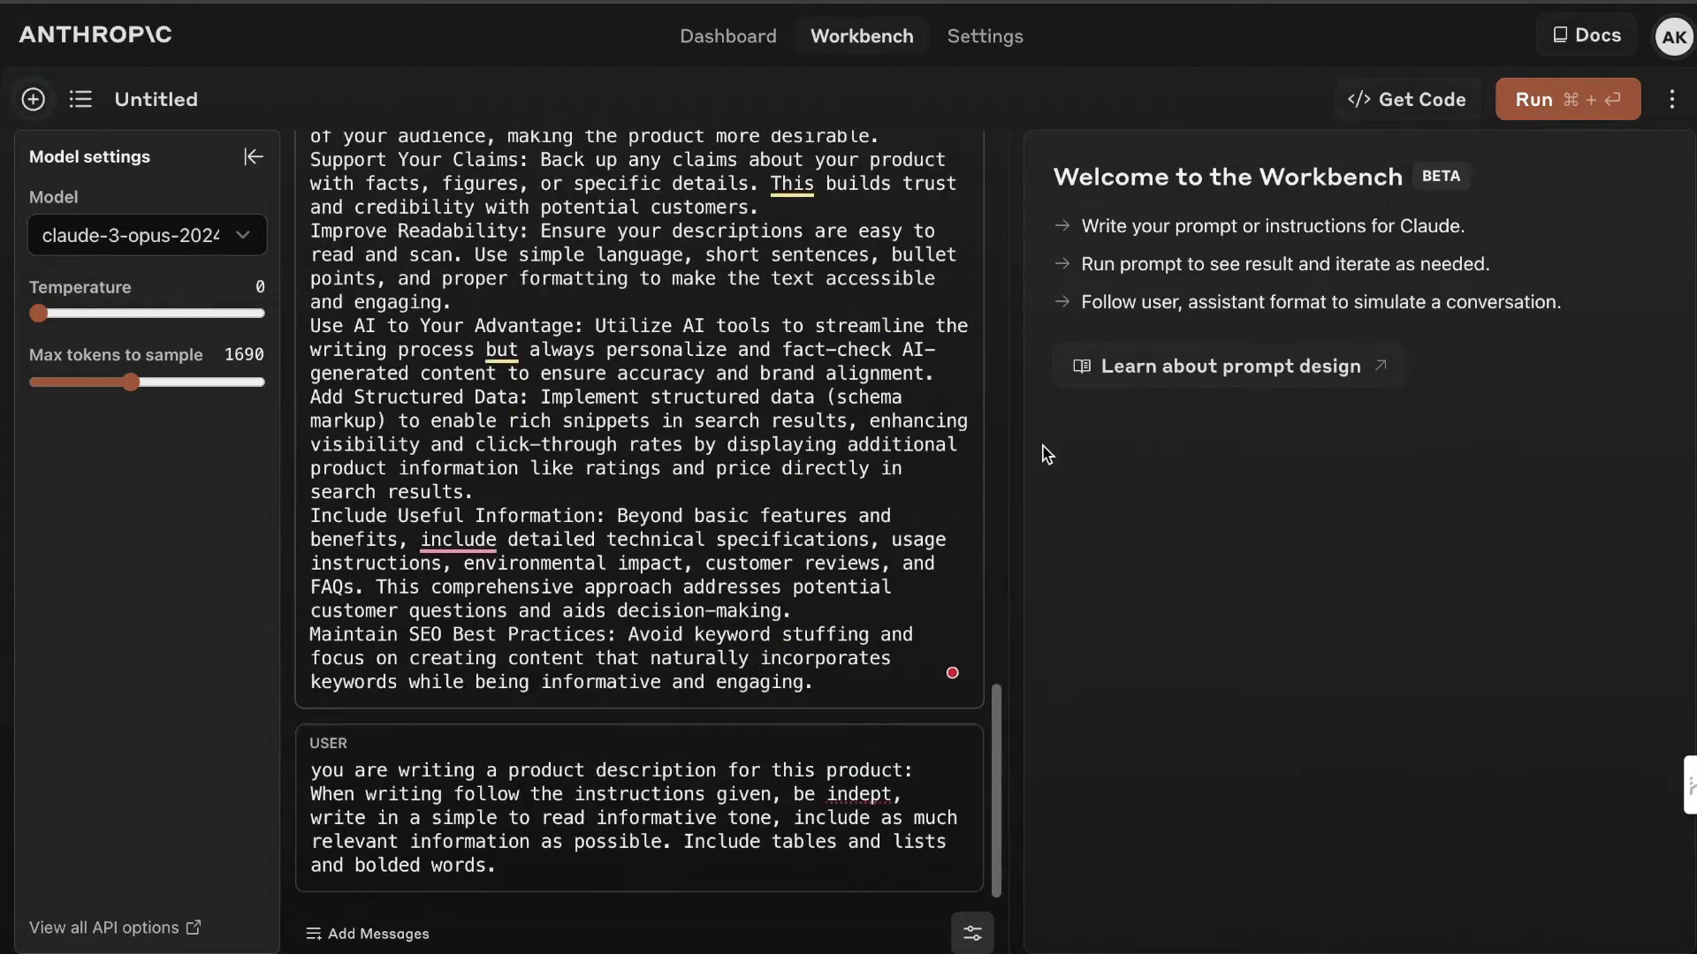
{"action": "scroll", "coordinate": [827, 429], "scroll_direction": "up", "scroll_amount": 15}
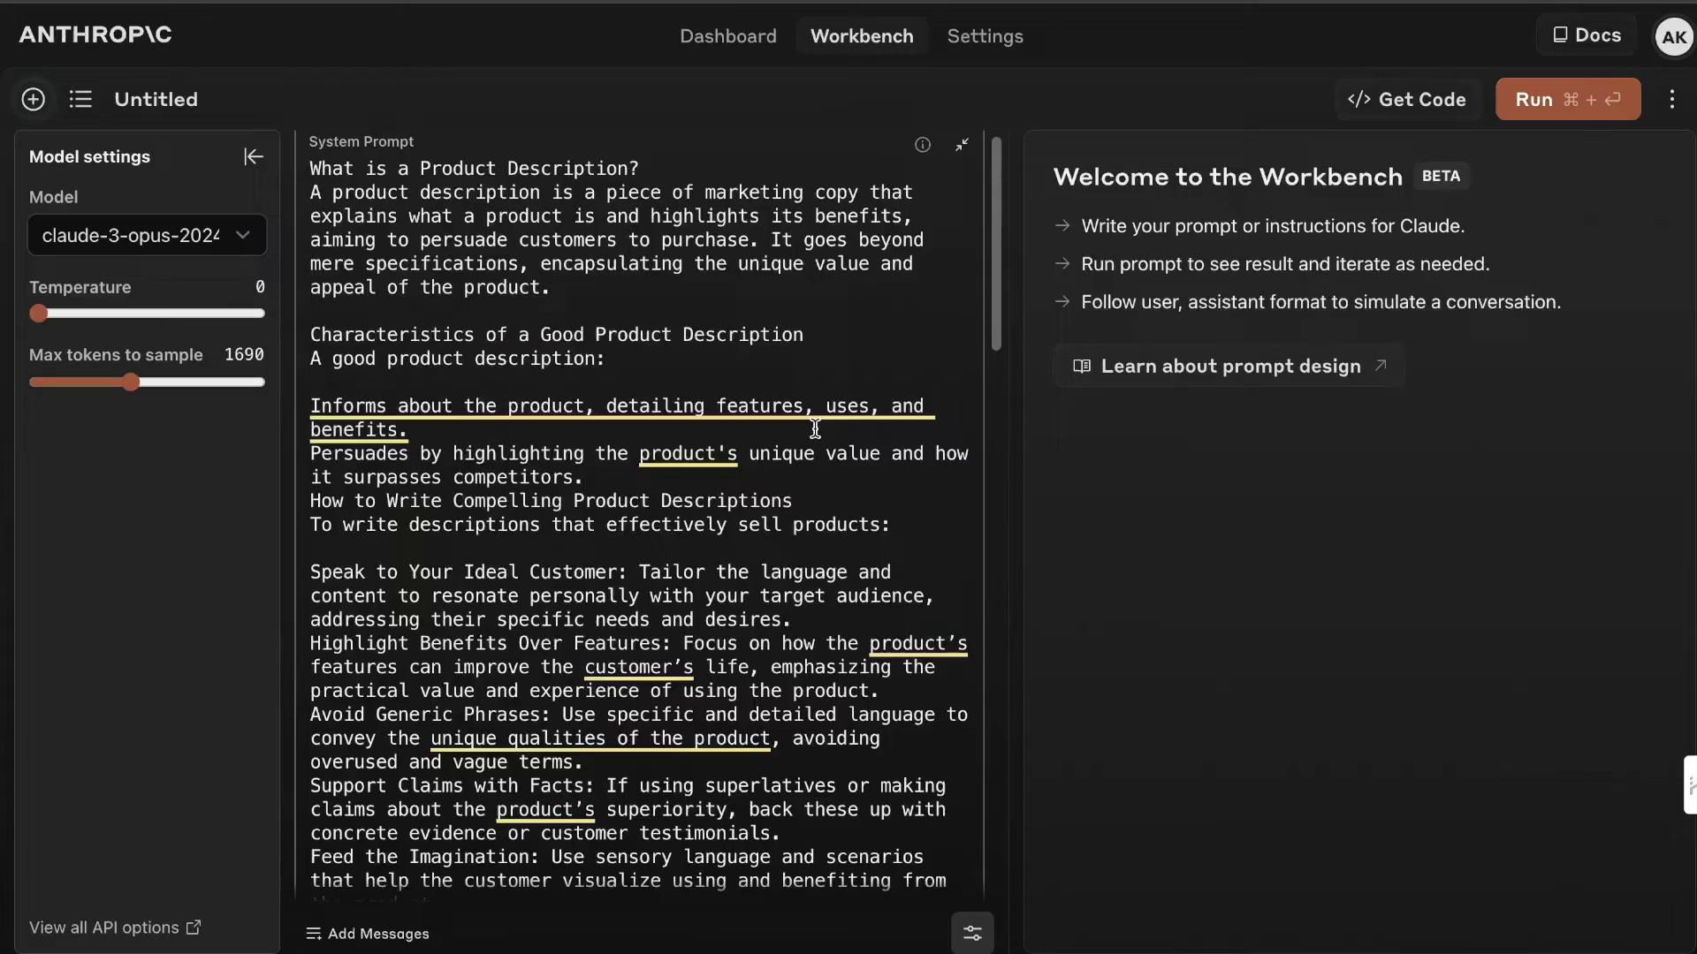
{"action": "scroll", "coordinate": [814, 427], "scroll_direction": "down", "scroll_amount": 6}
{"action": "scroll", "coordinate": [815, 428], "scroll_direction": "up", "scroll_amount": 5}
{"action": "scroll", "coordinate": [594, 346], "scroll_direction": "down", "scroll_amount": 13}
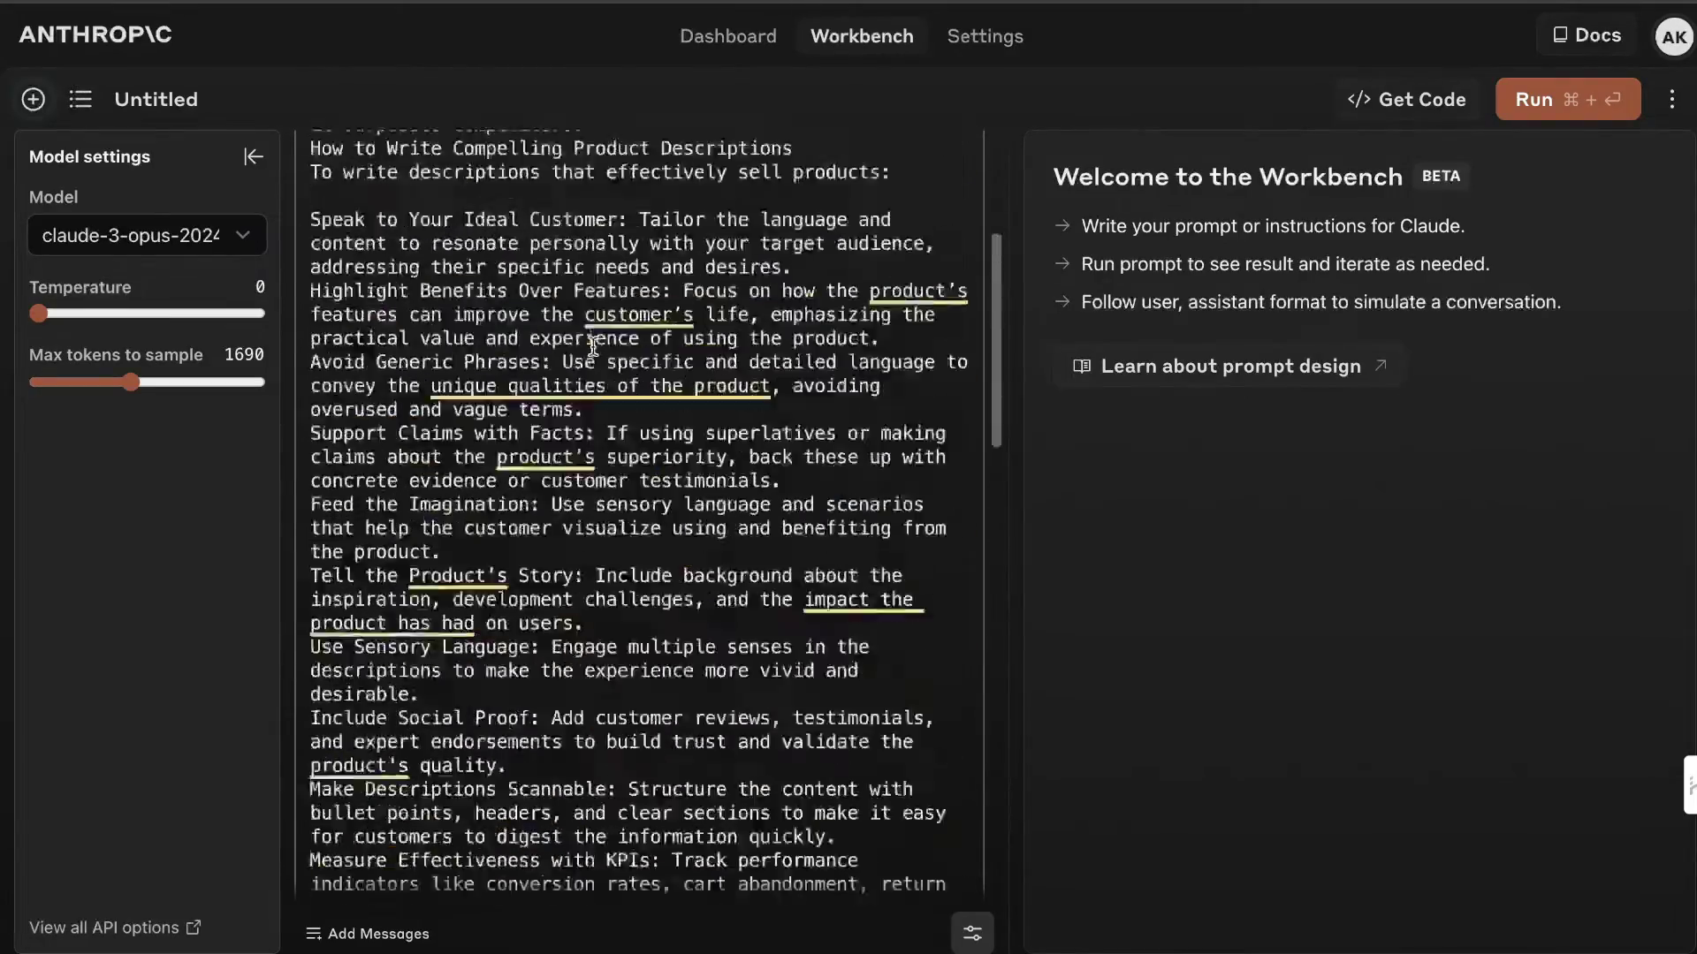
{"action": "scroll", "coordinate": [594, 346], "scroll_direction": "down", "scroll_amount": 8}
{"action": "scroll", "coordinate": [590, 371], "scroll_direction": "up", "scroll_amount": 15}
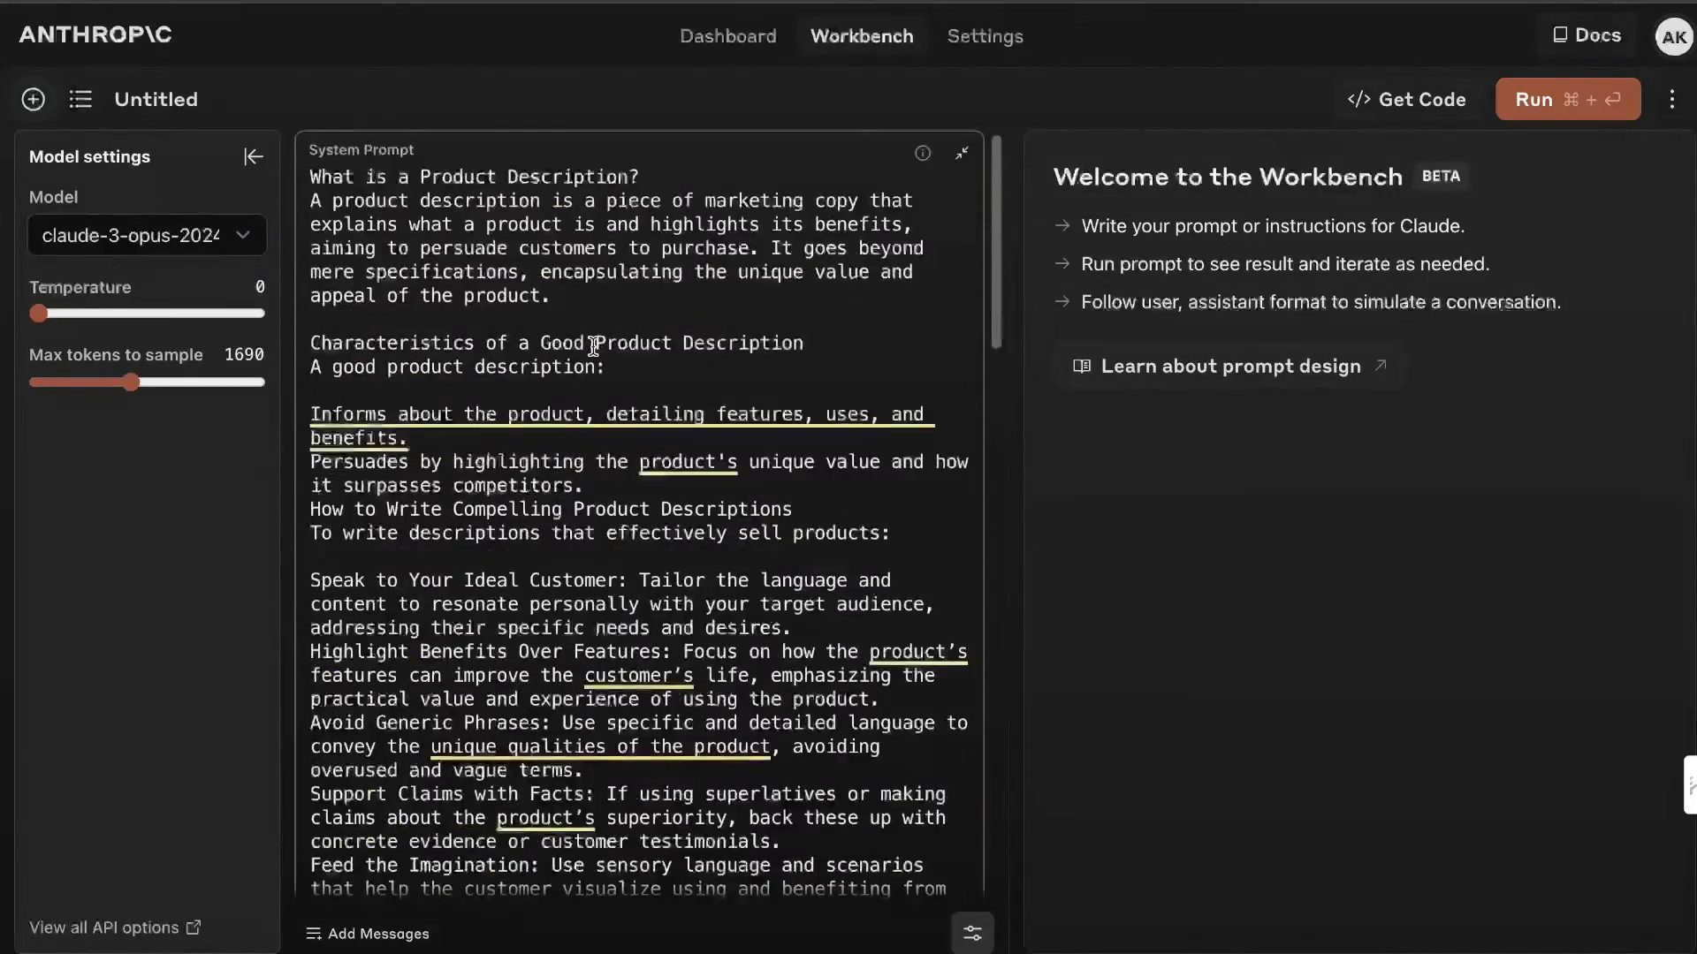
{"action": "scroll", "coordinate": [589, 380], "scroll_direction": "down", "scroll_amount": 15}
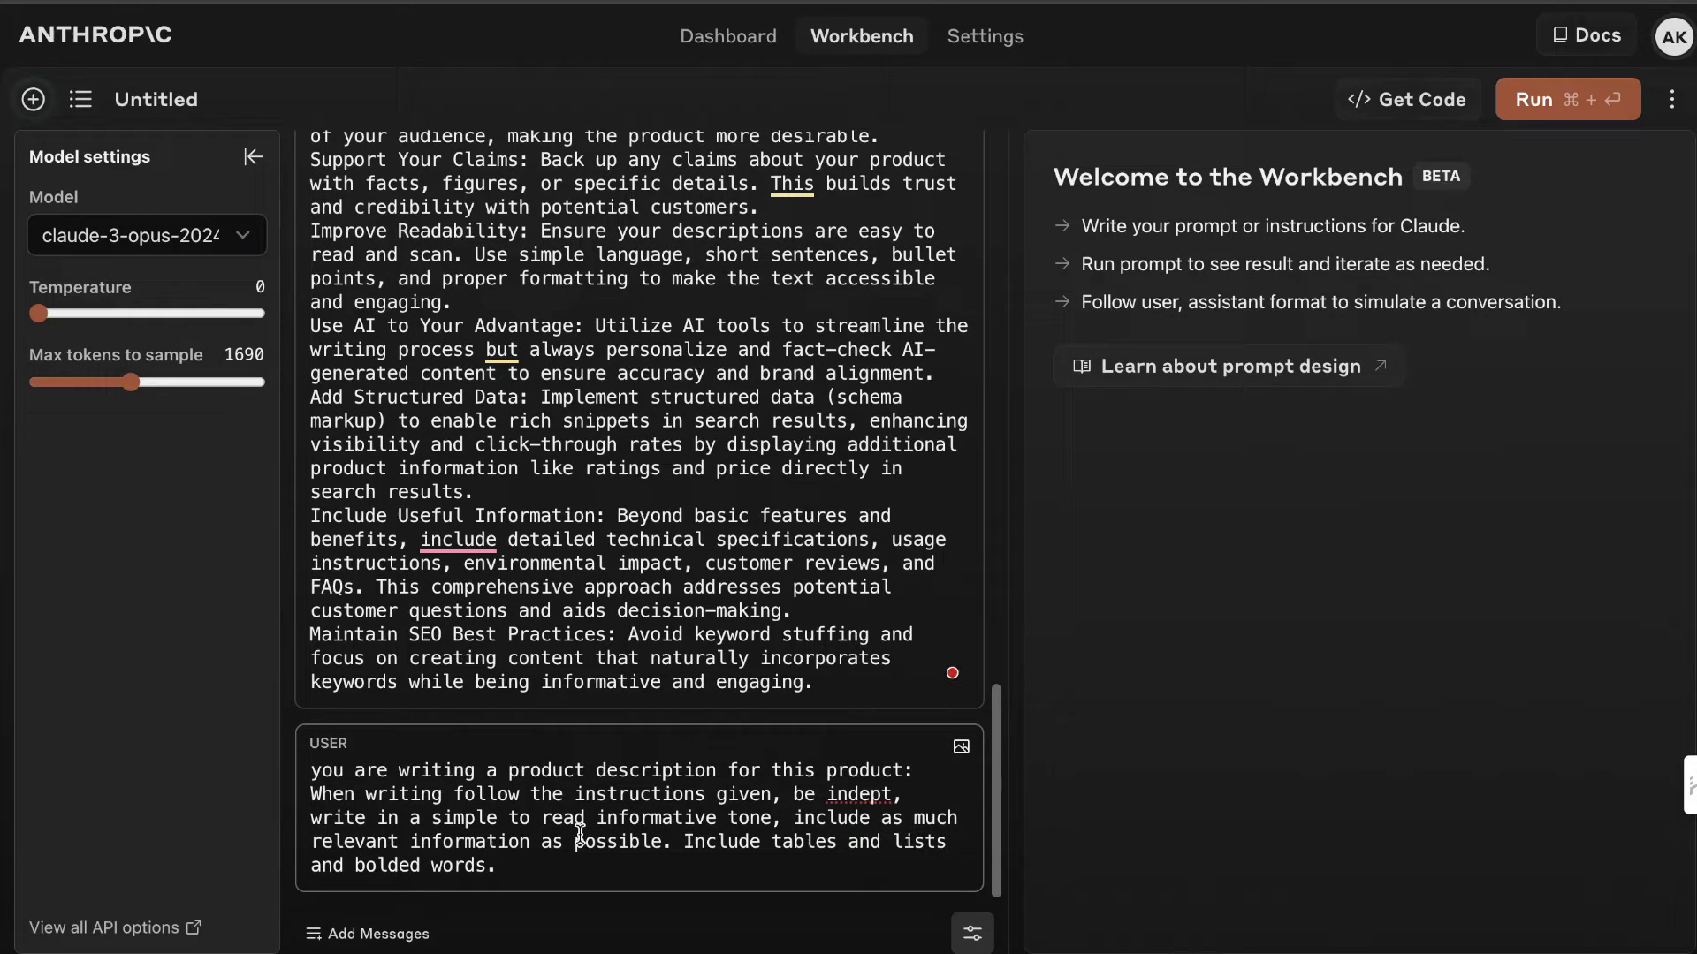
Step: Paste the back scratcher product name after 'product:', fix 'extended' and 'scratcher', and end it with a period
{"action": "left_click", "coordinate": [924, 770]}
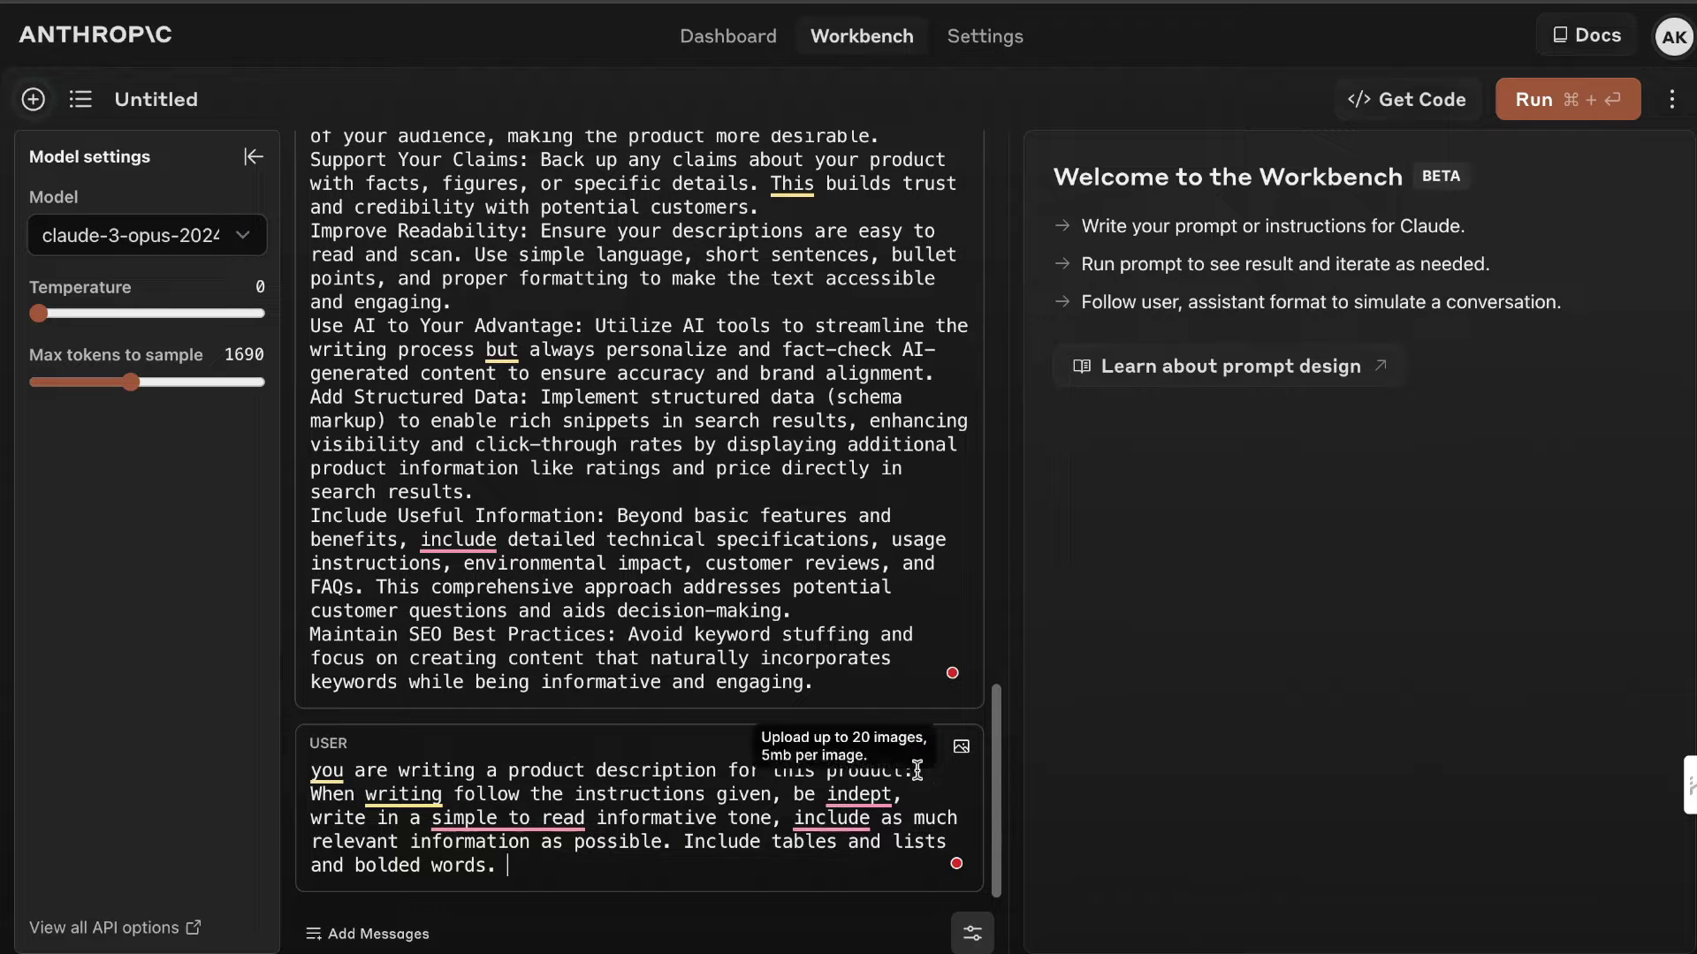
{"action": "type", "text": "Battery powered back stracther with entented arm and back massager"}
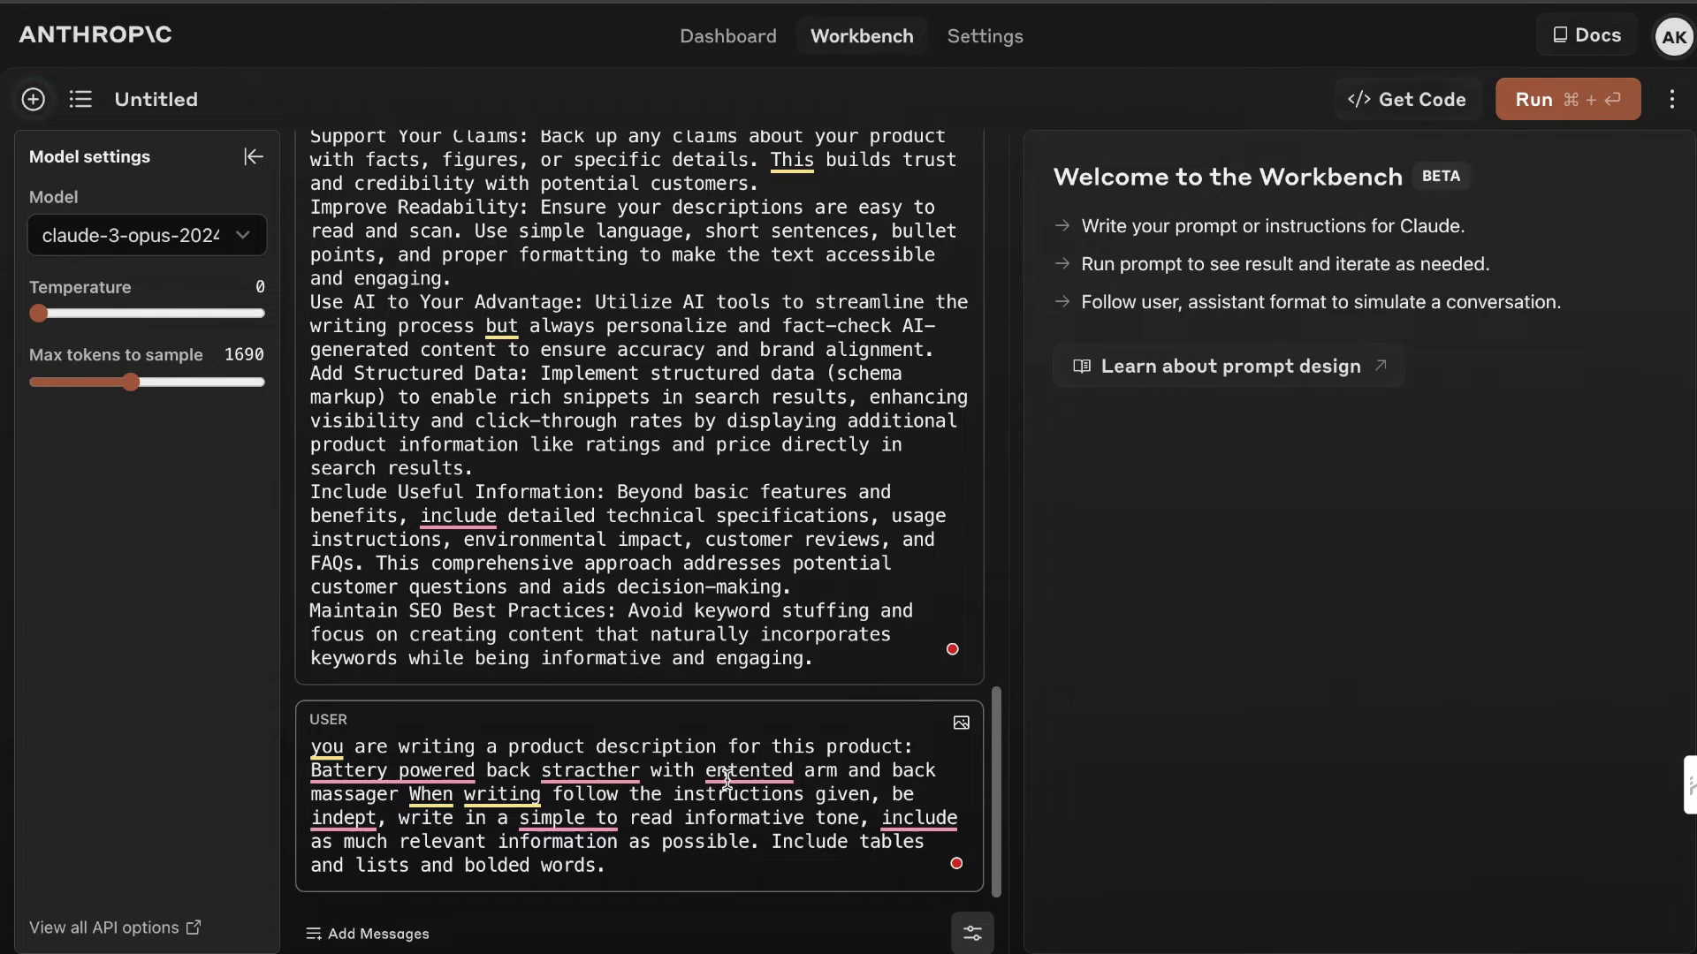
{"action": "mouse_move", "coordinate": [727, 779]}
{"action": "left_click", "coordinate": [777, 610]}
{"action": "mouse_move", "coordinate": [590, 773]}
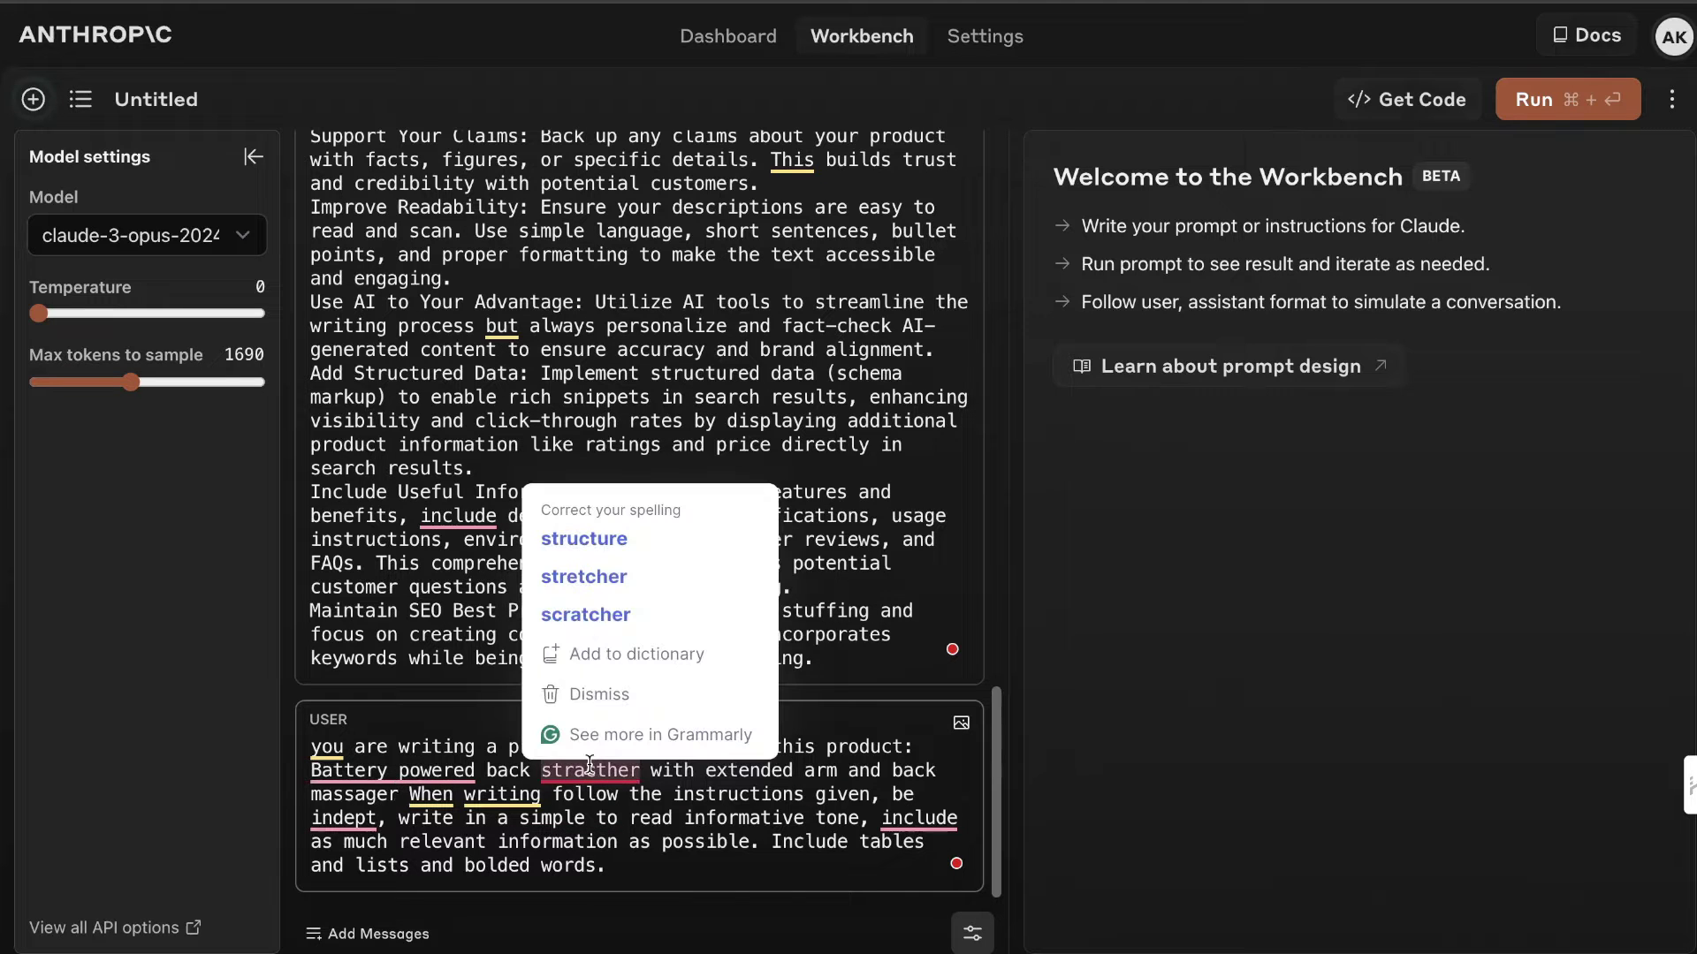
{"action": "left_click", "coordinate": [621, 628]}
{"action": "left_click", "coordinate": [400, 793]}
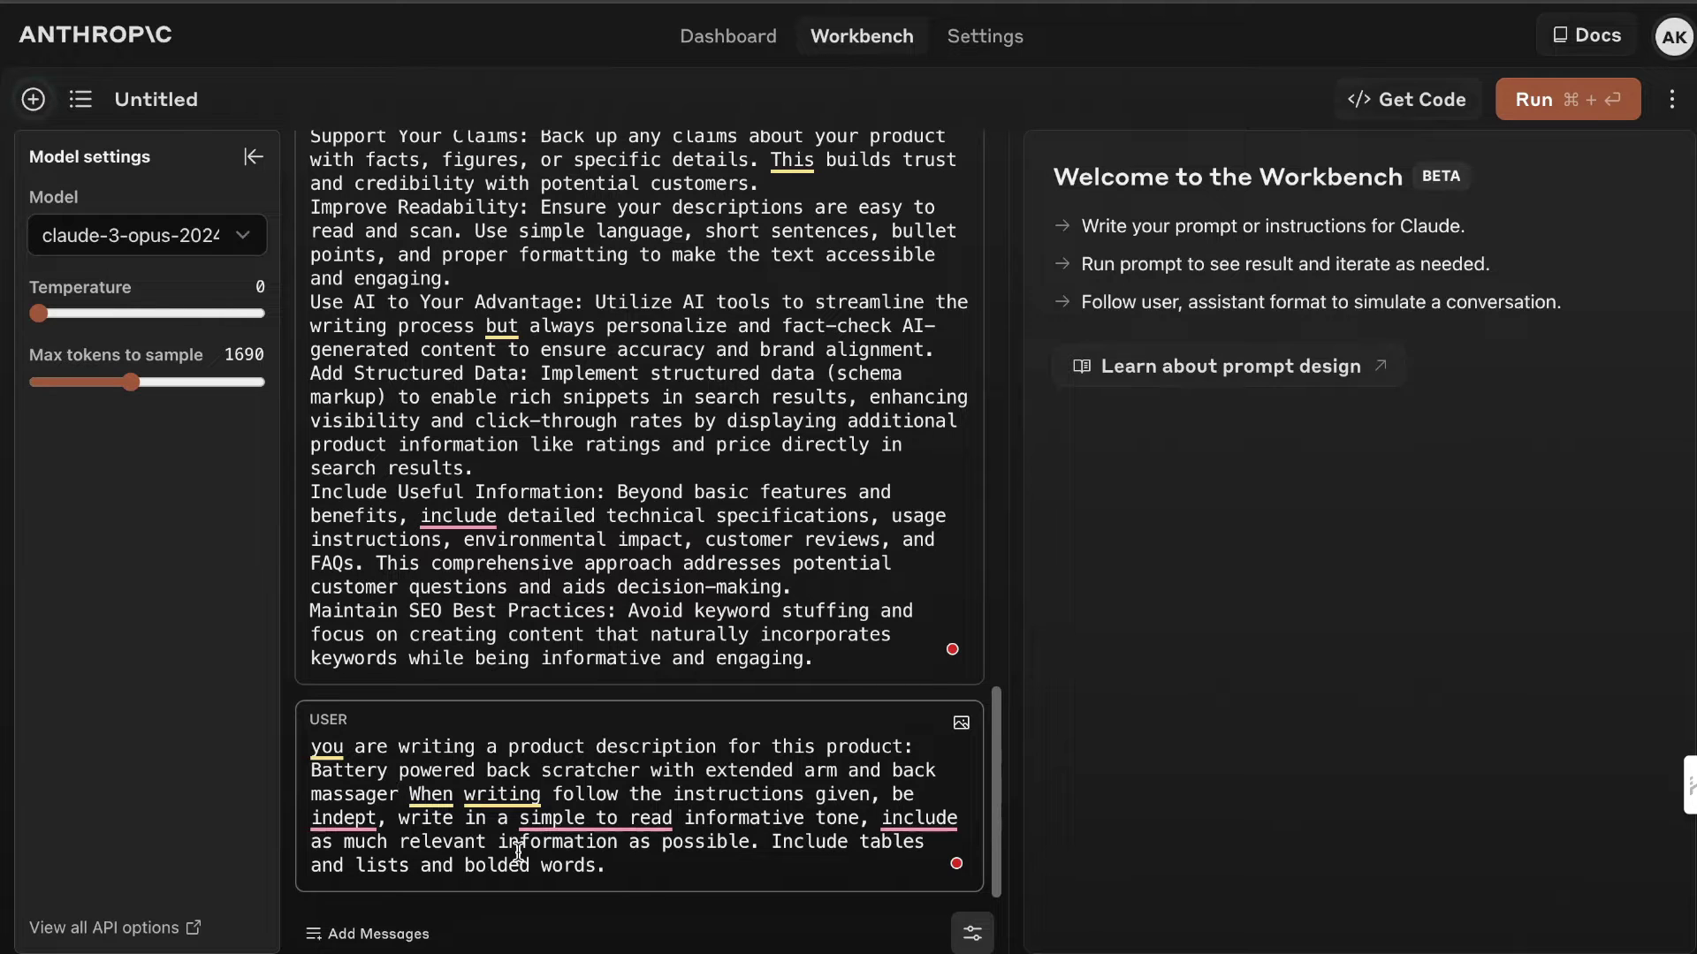
{"action": "type", "text": "."}
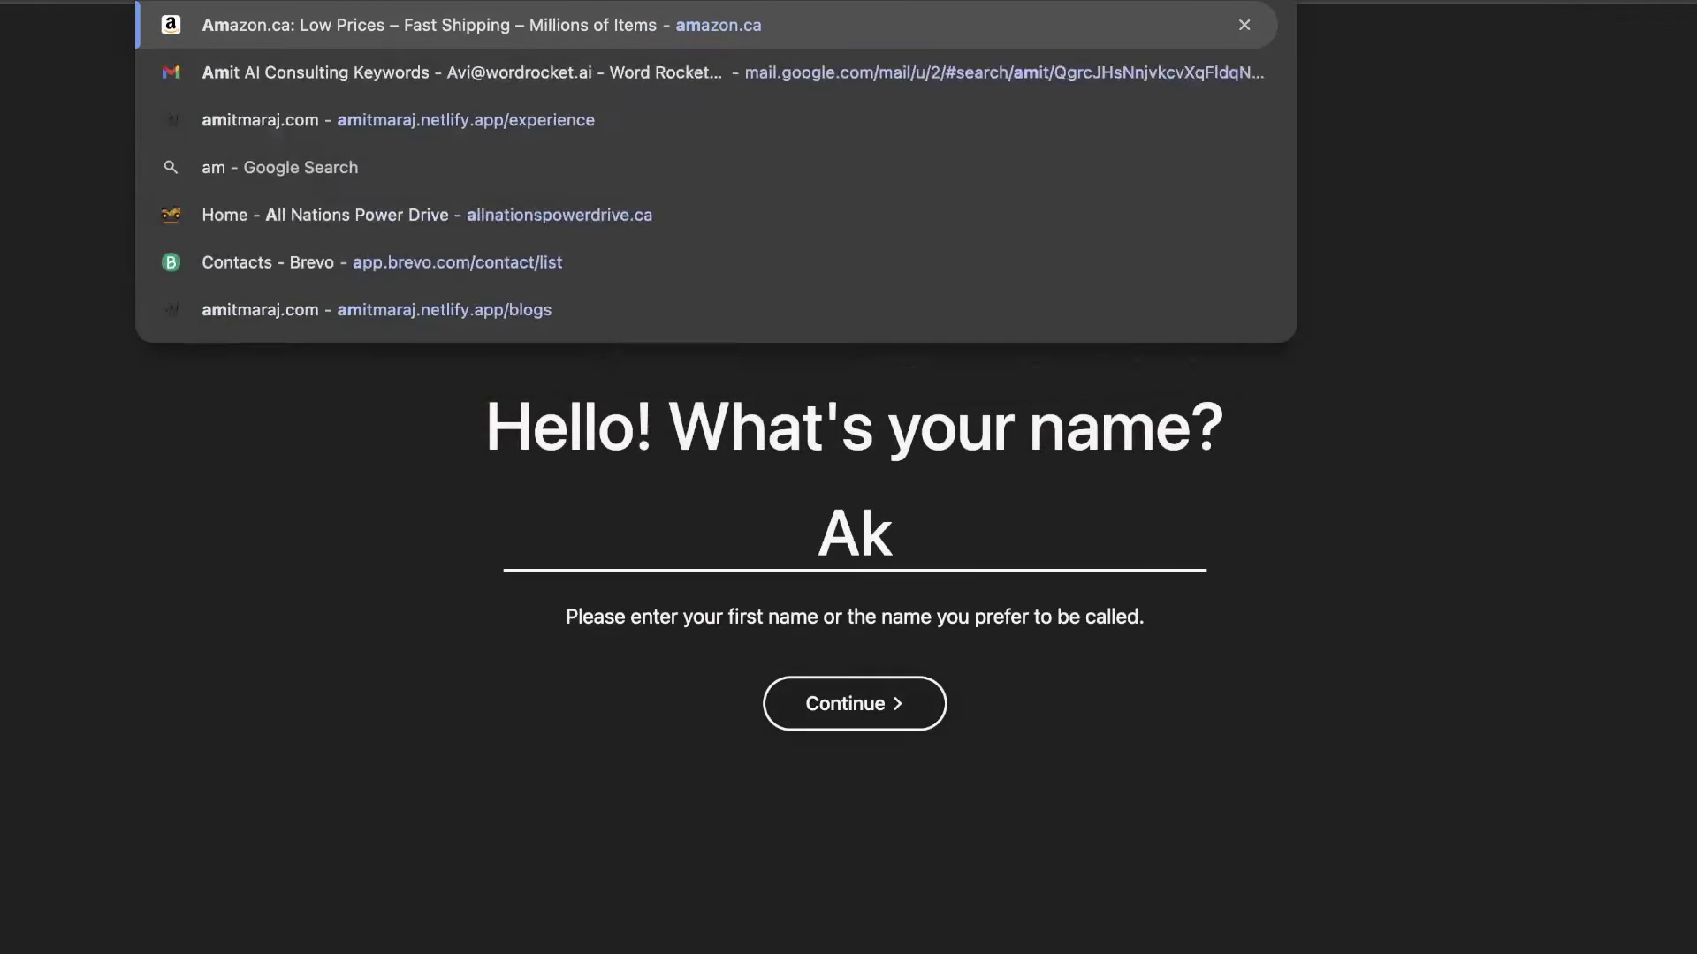
Step: Go from the Amazon.ca home page through the Dyson deals to the Dyson Supersonic hair dryer page
{"action": "key", "text": "Return"}
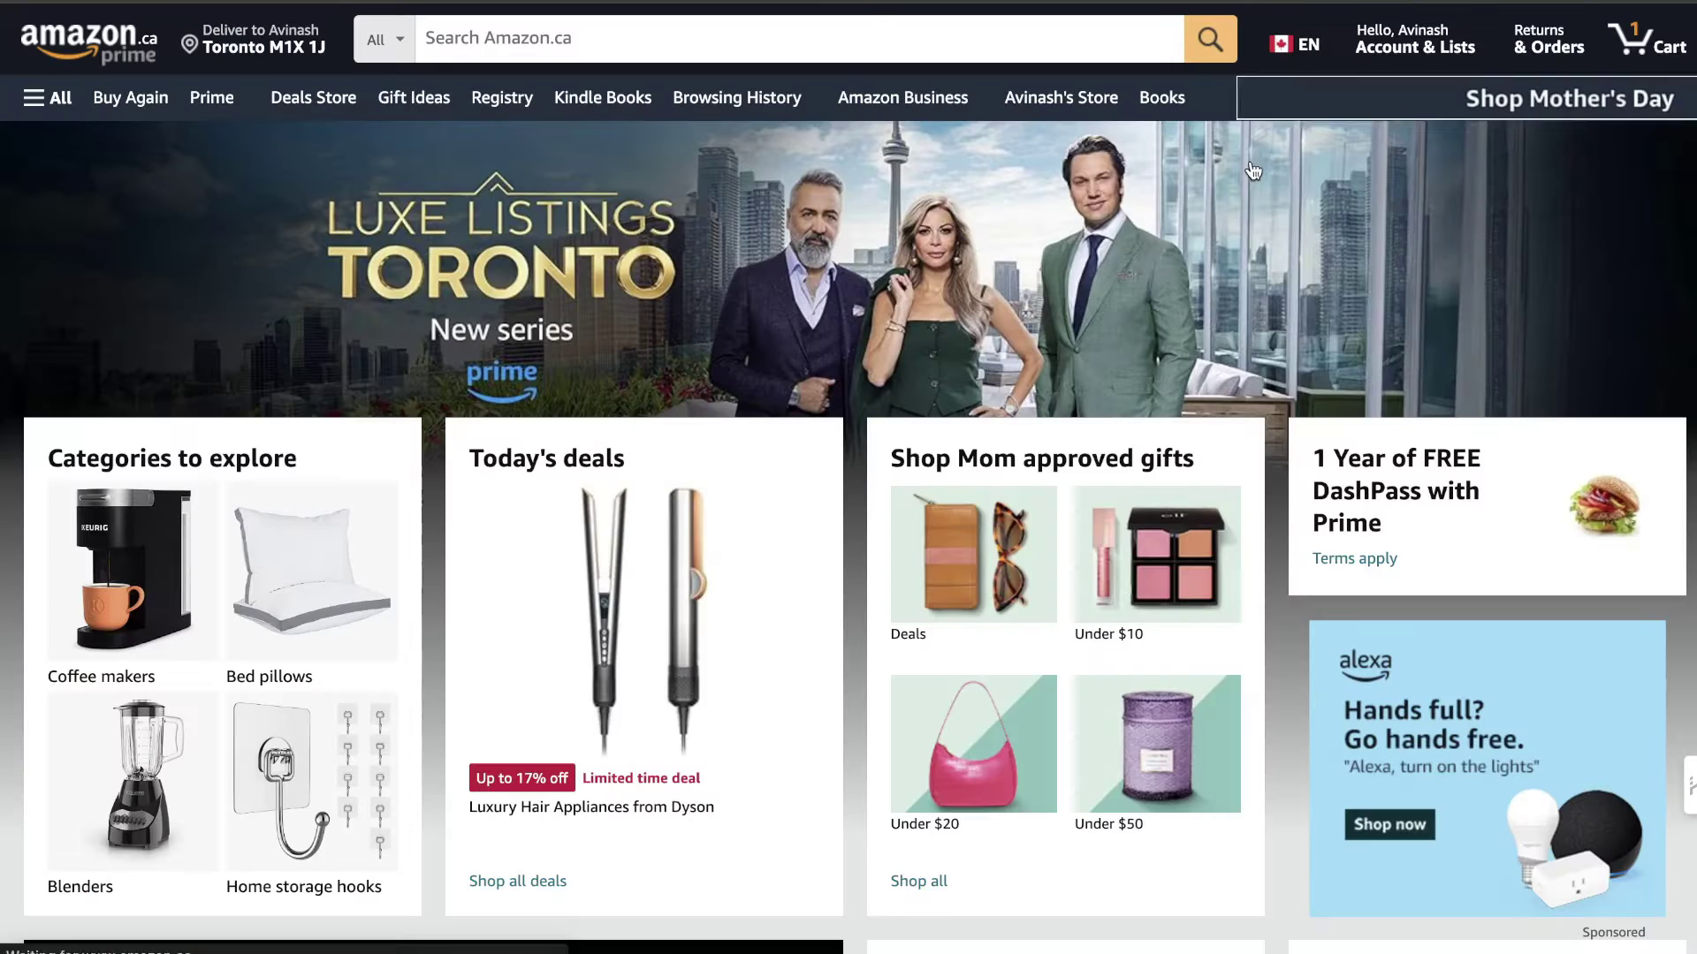
{"action": "left_click", "coordinate": [651, 45]}
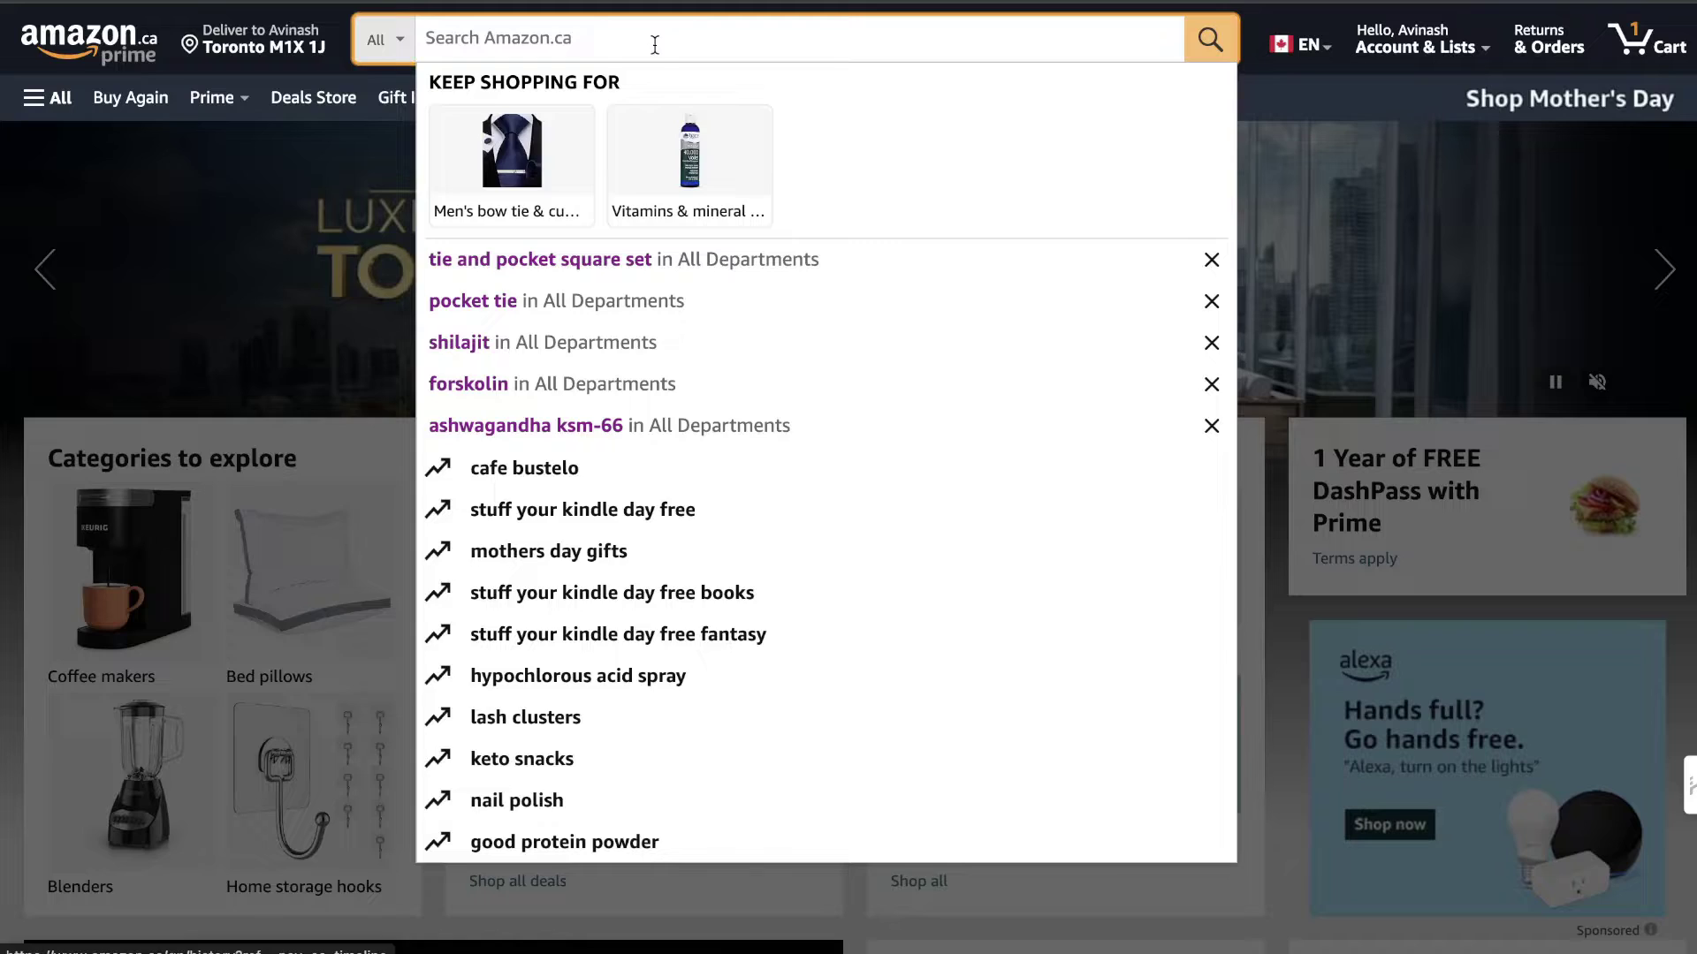
{"action": "left_click", "coordinate": [295, 250]}
{"action": "left_click", "coordinate": [629, 595]}
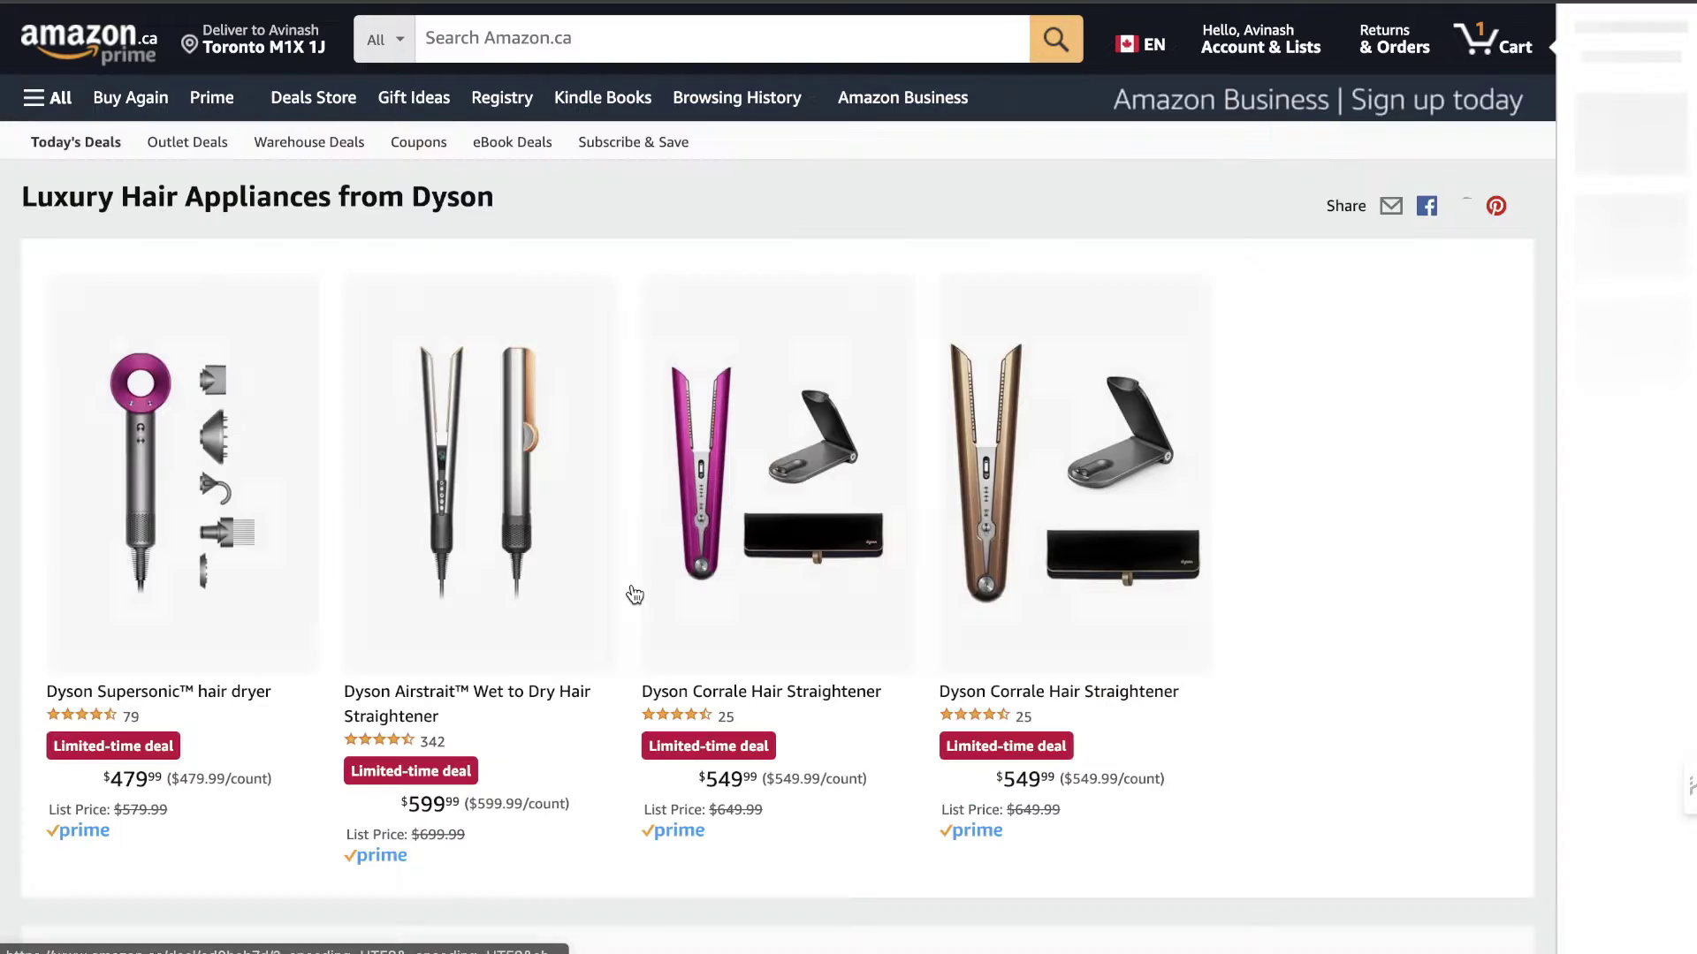
{"action": "left_click", "coordinate": [202, 484]}
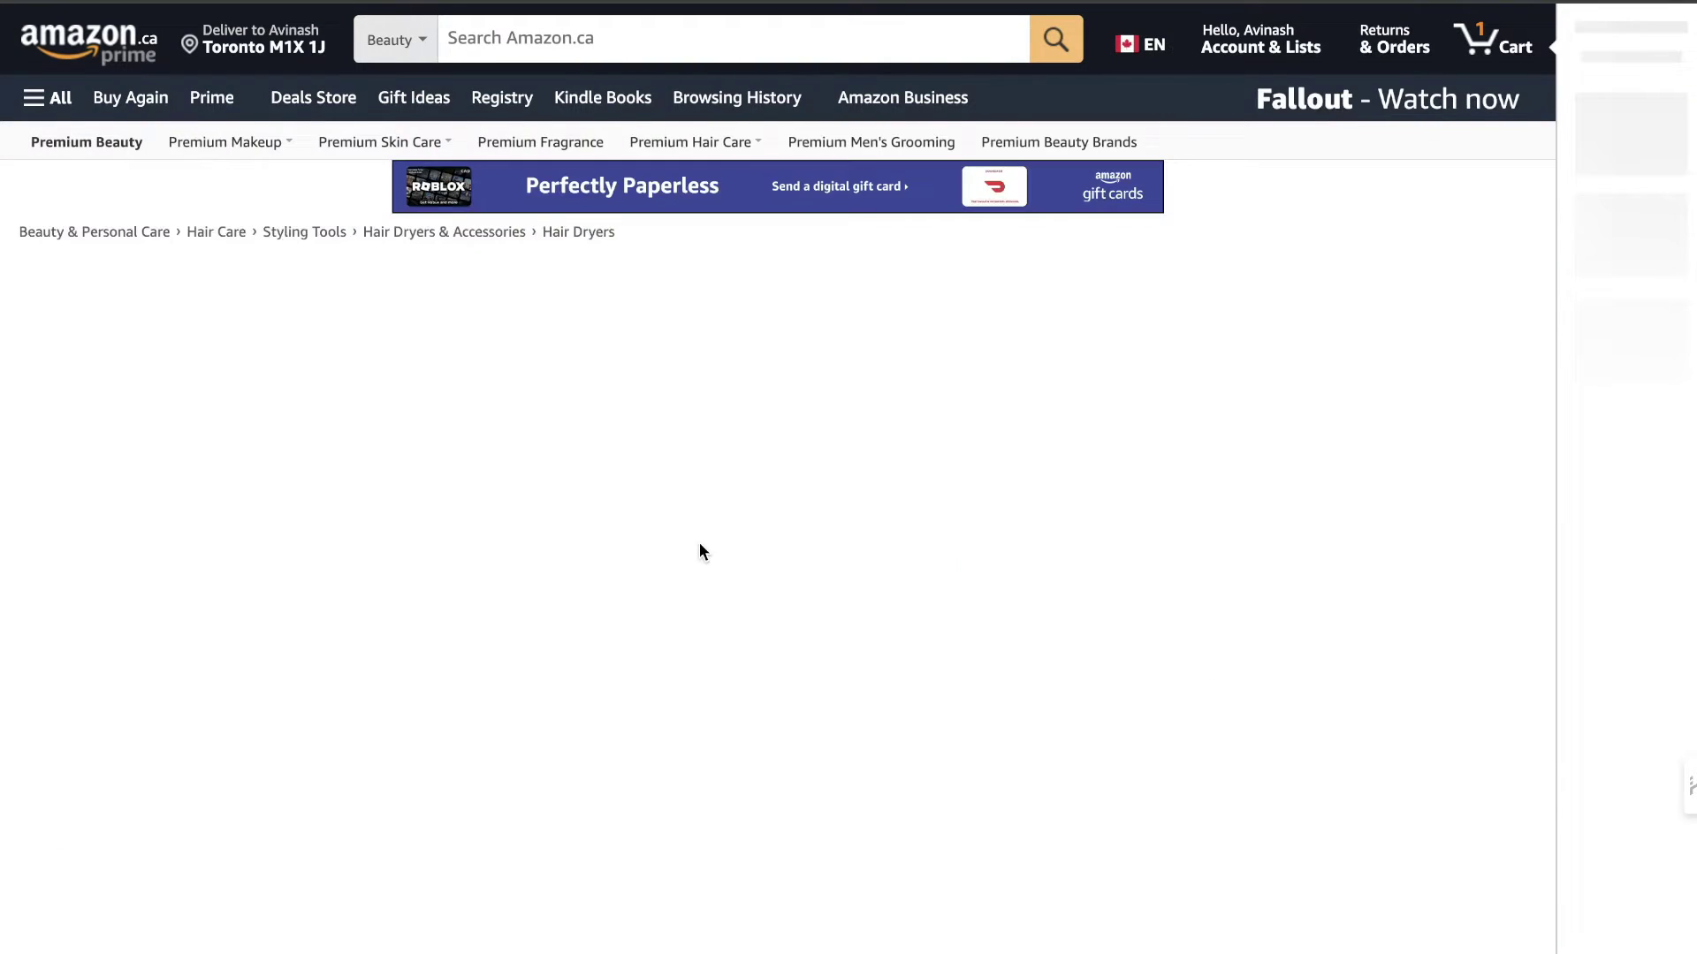
Step: Select the product details from the title through the About this item bullets
{"action": "scroll", "coordinate": [772, 579], "scroll_direction": "down", "scroll_amount": 2}
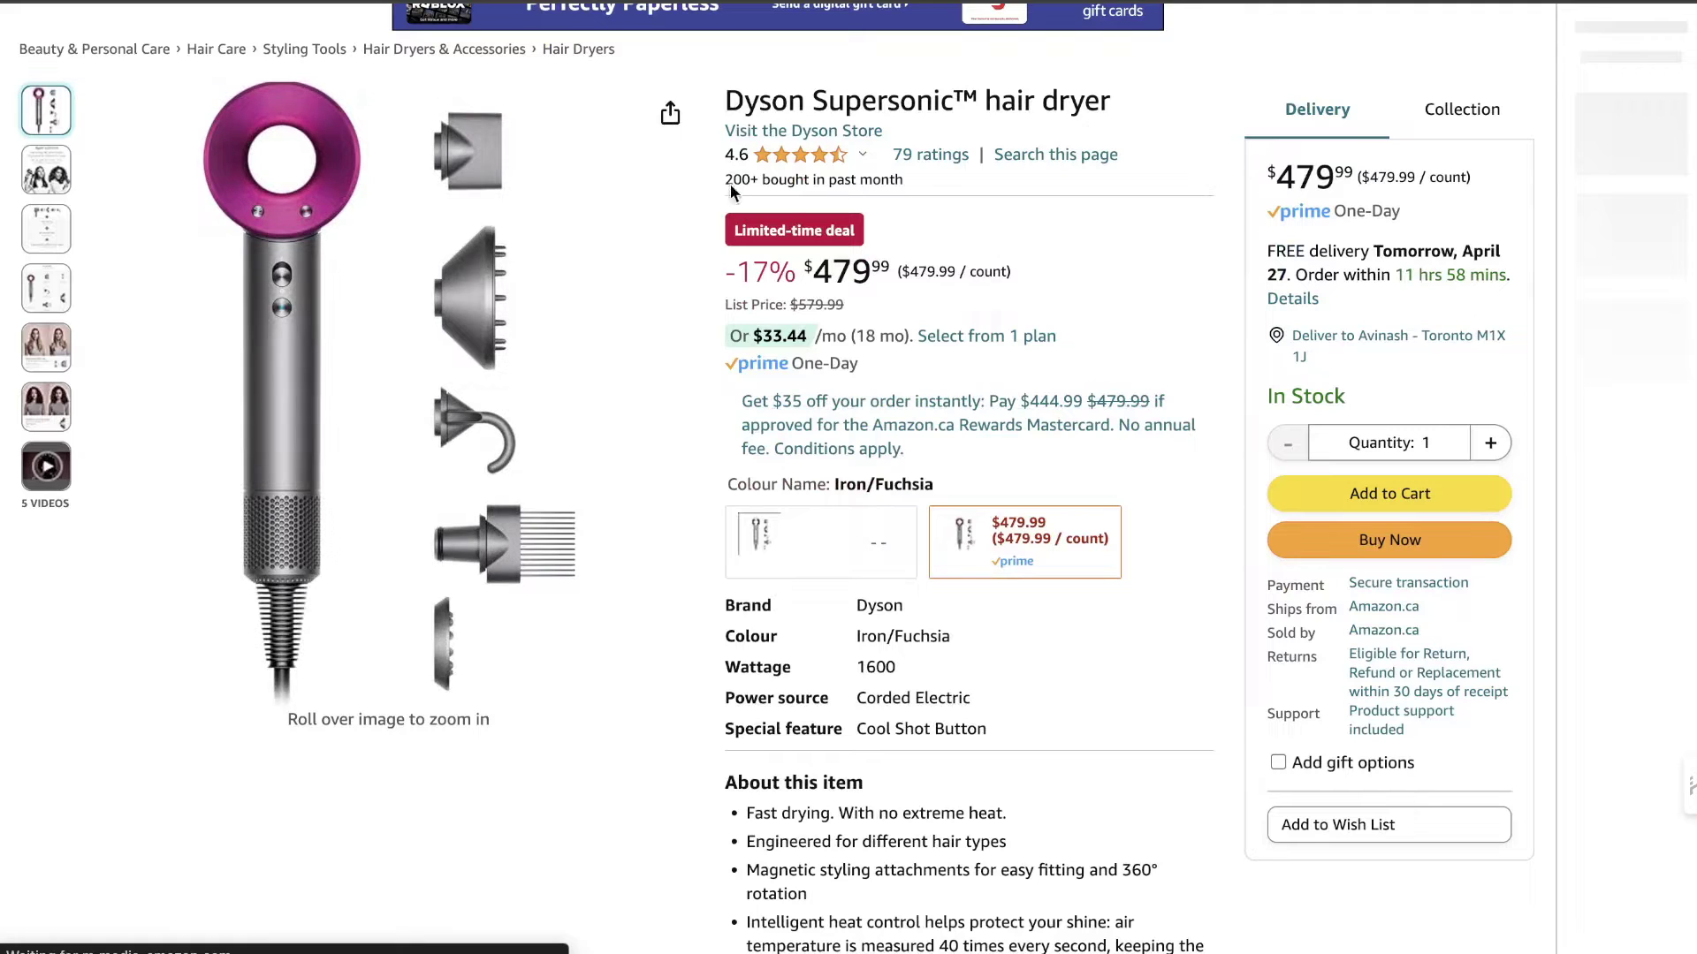
{"action": "left_click_drag", "start_coordinate": [724, 91], "coordinate": [954, 426]}
{"action": "scroll", "coordinate": [1030, 772], "scroll_direction": "down", "scroll_amount": 7}
{"action": "left_click_drag", "start_coordinate": [1031, 771], "coordinate": [1224, 409]}
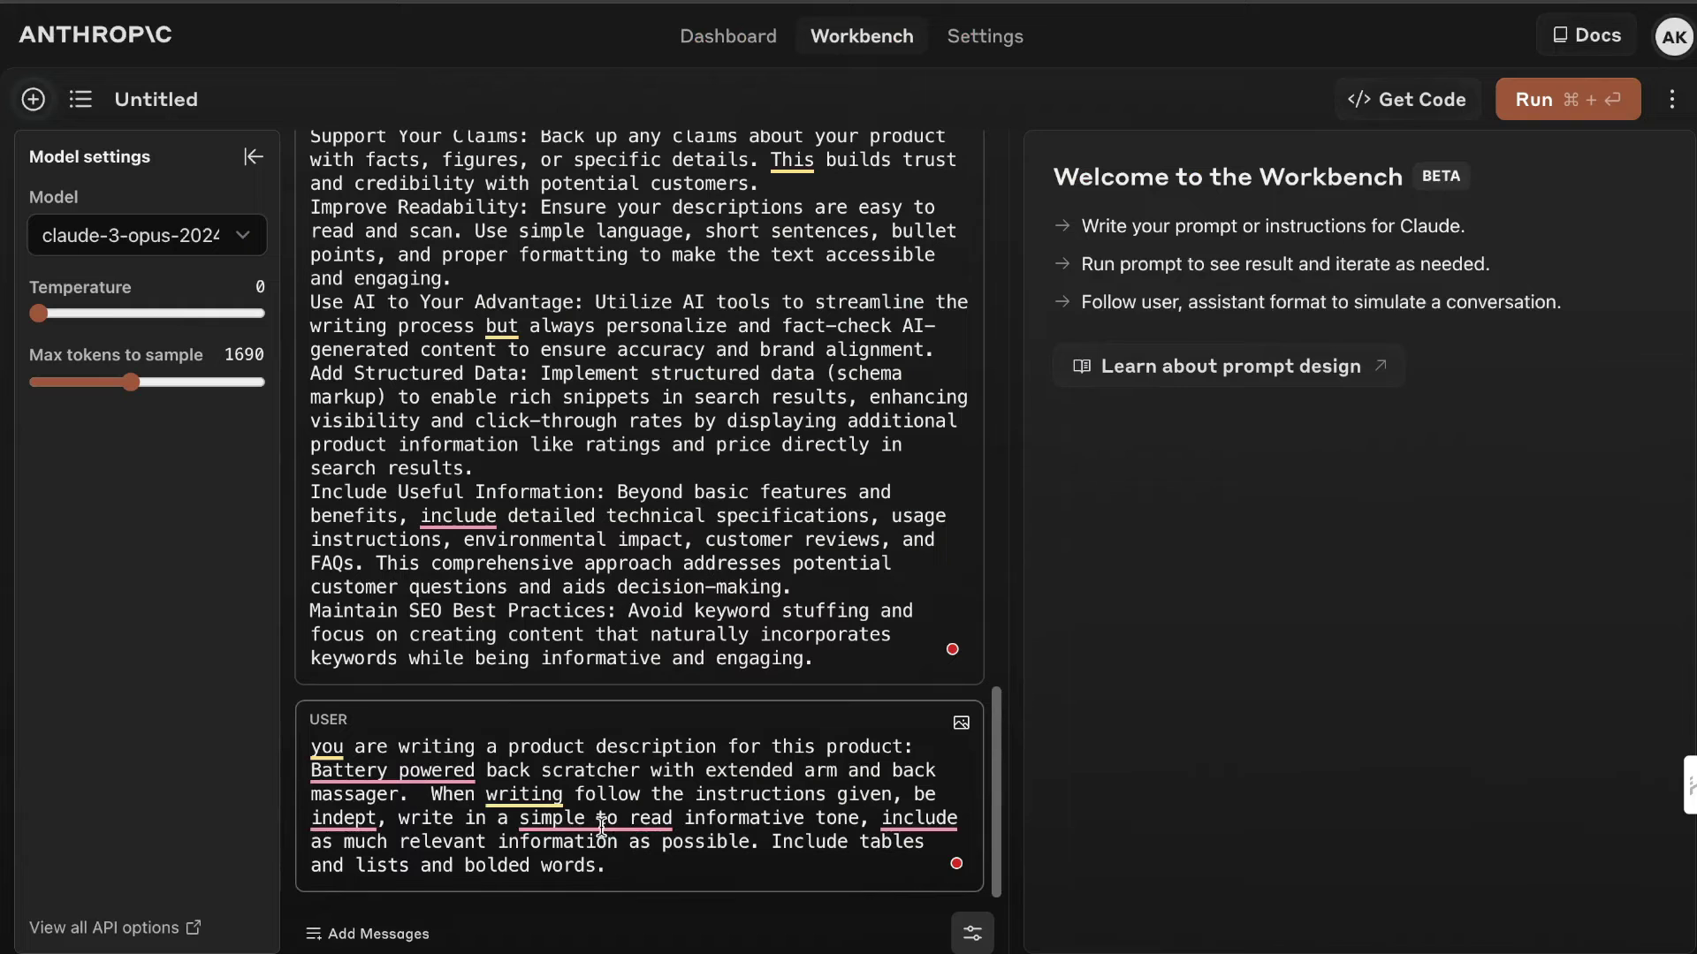
Step: Replace the back scratcher name in the user message with the pasted Dyson listing
{"action": "mouse_move", "coordinate": [508, 800]}
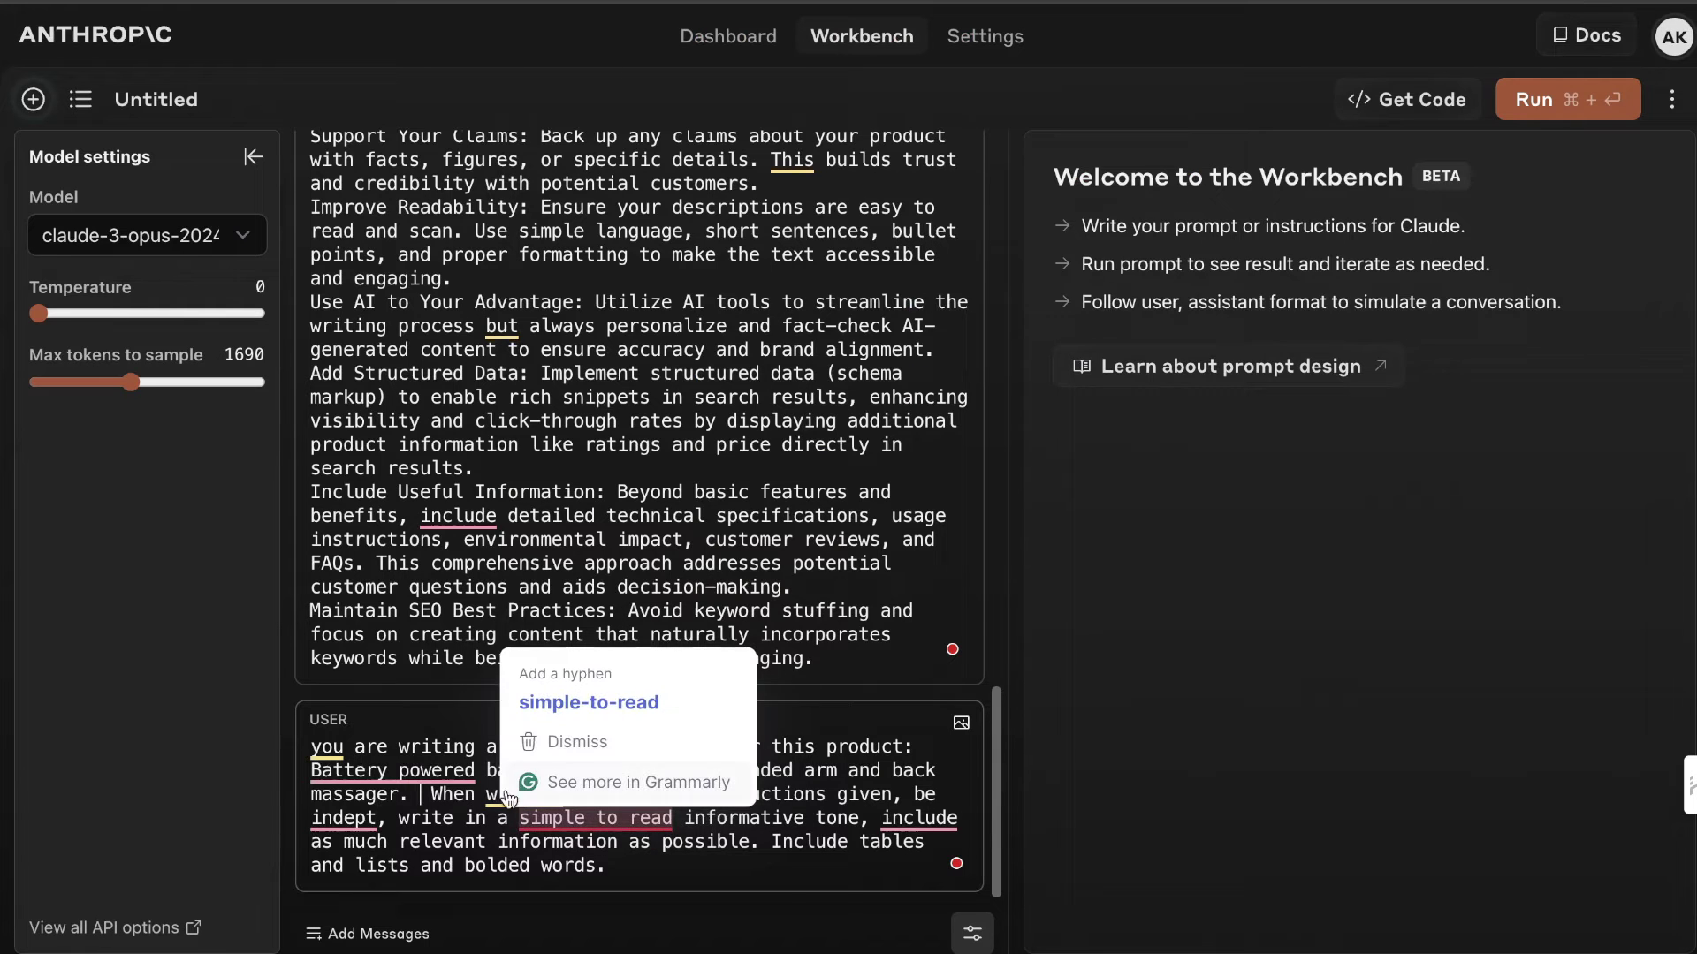
{"action": "left_click_drag", "start_coordinate": [399, 794], "coordinate": [314, 774]}
{"action": "mouse_move", "coordinate": [313, 774]}
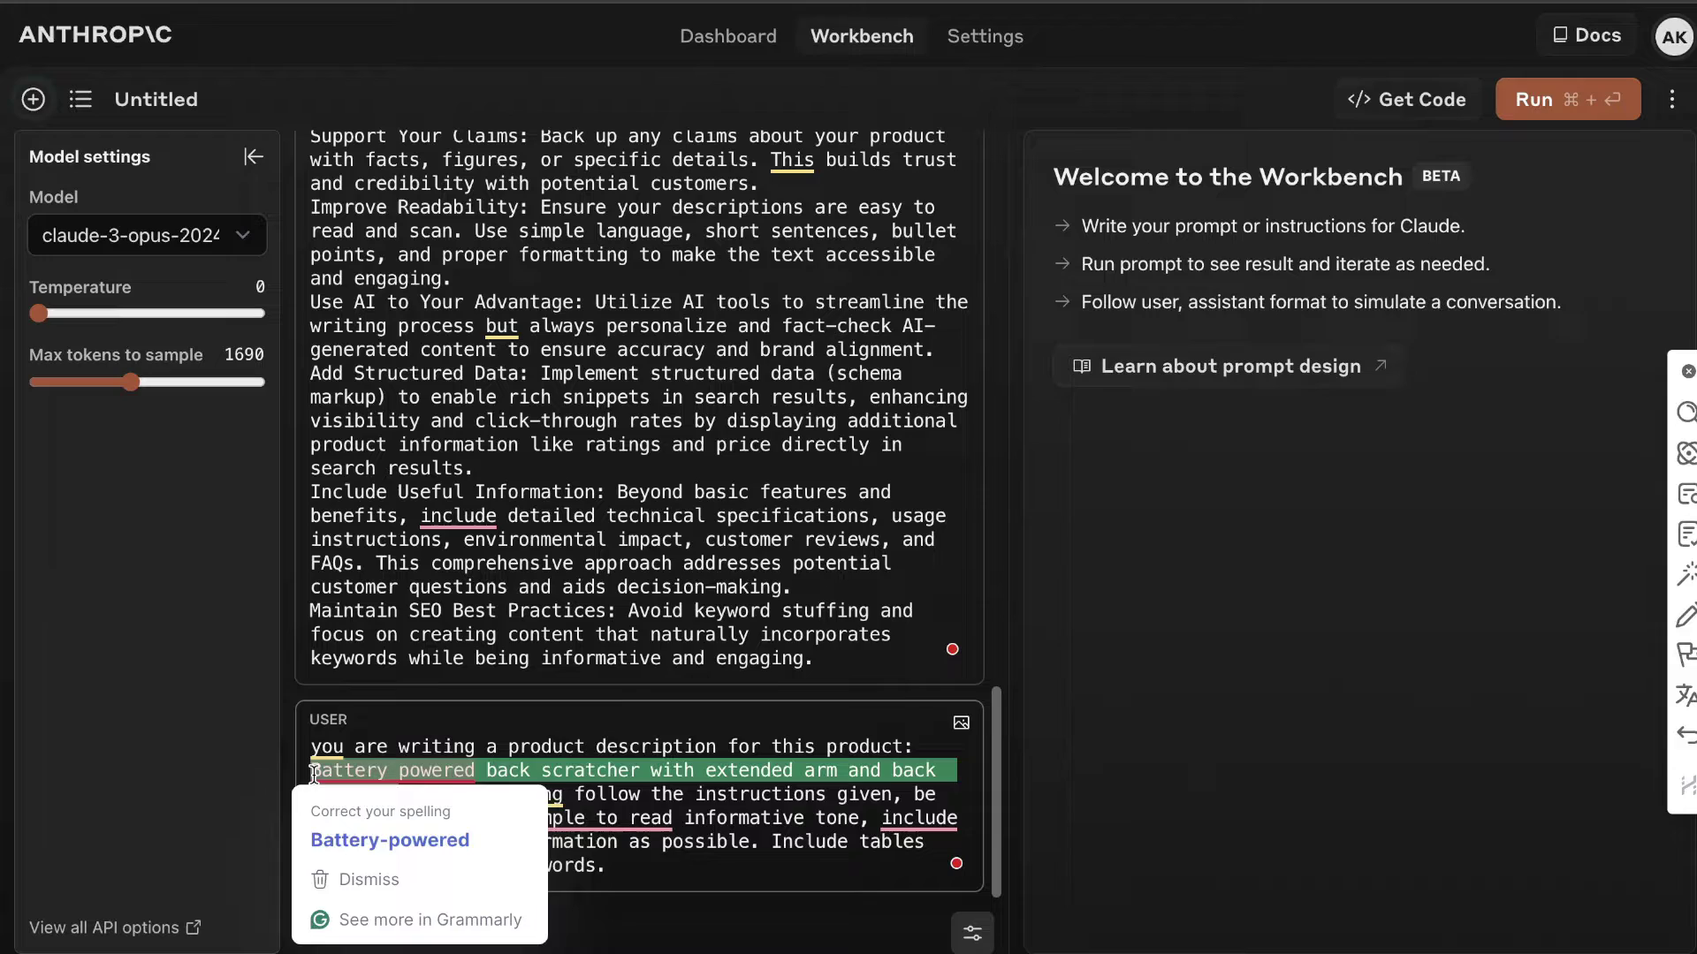
{"action": "key", "text": "BackSpace"}
{"action": "key", "text": "super+v"}
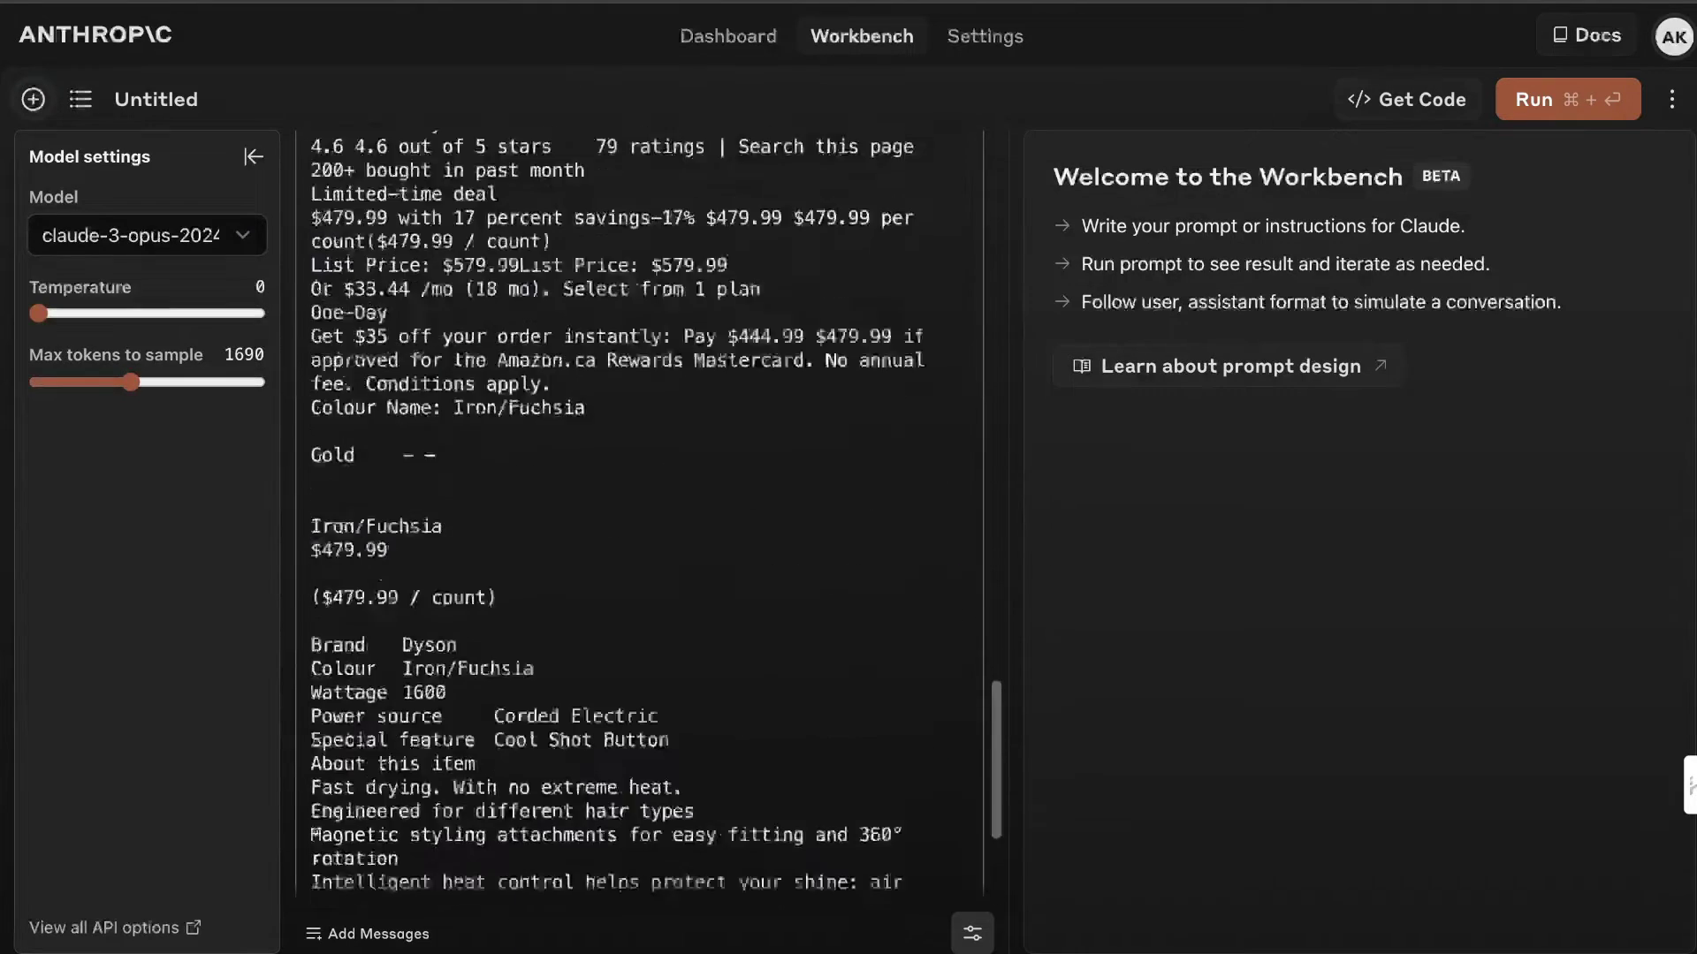
Step: Remove stray spaces, add 'down. Include links when you can', and set max tokens to 3122
{"action": "scroll", "coordinate": [415, 711], "scroll_direction": "down", "scroll_amount": 2}
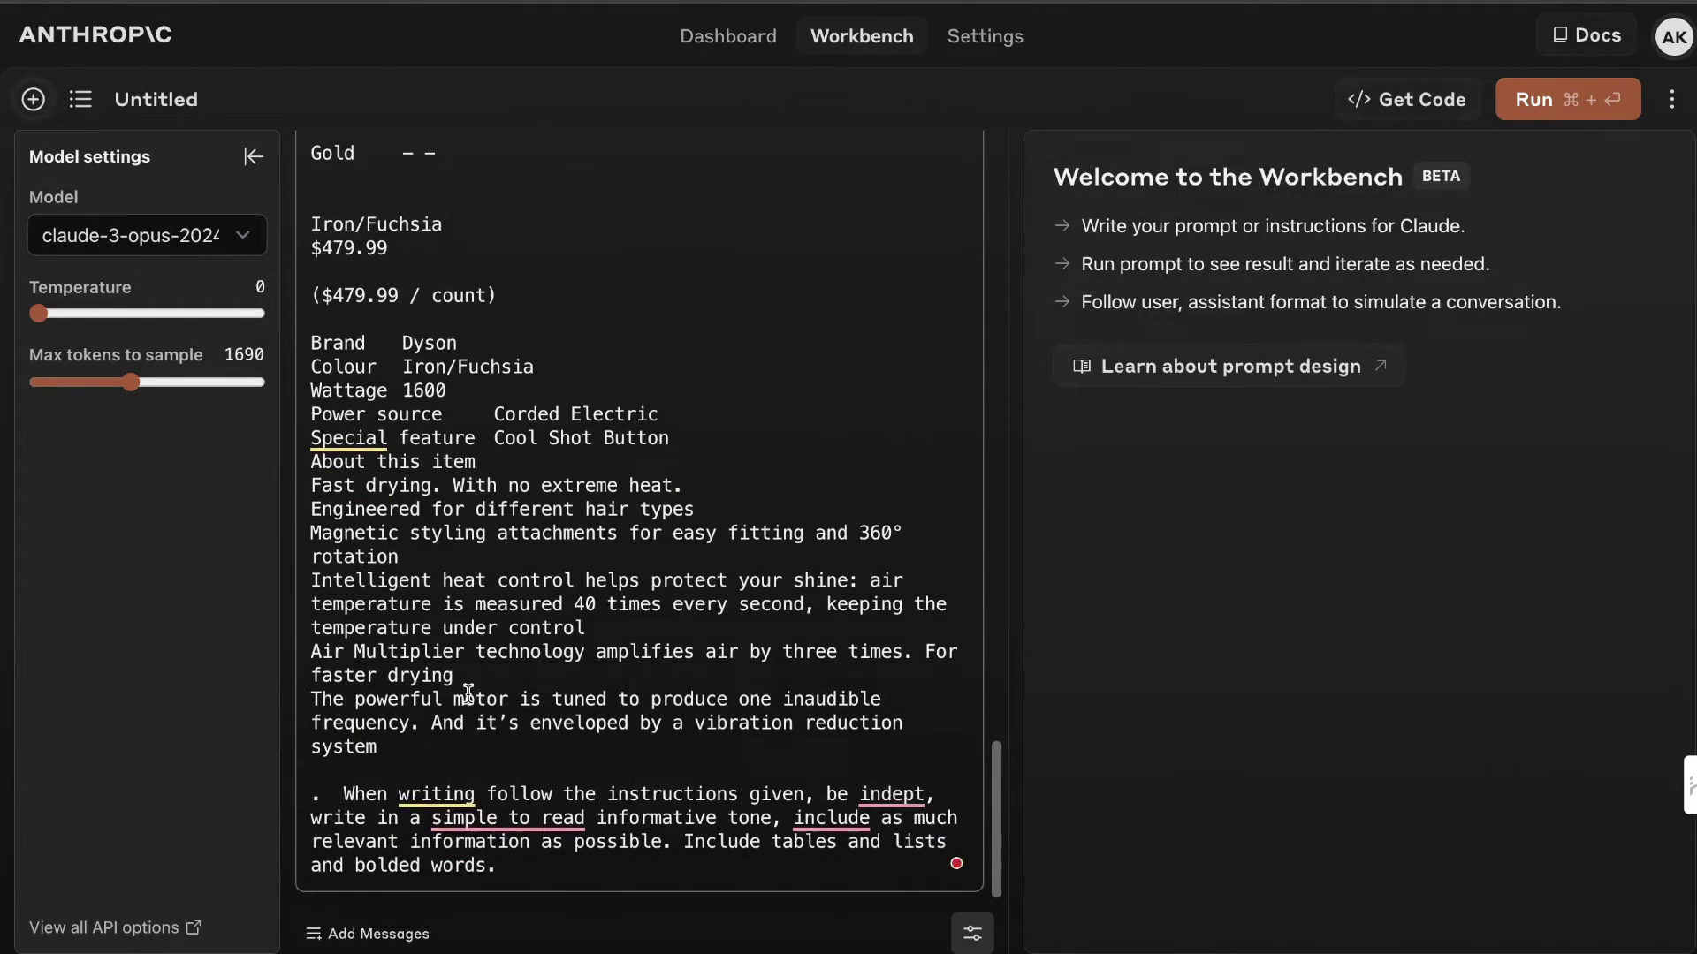
{"action": "left_click_drag", "start_coordinate": [342, 793], "coordinate": [317, 793]}
{"action": "key", "text": "BackSpace"}
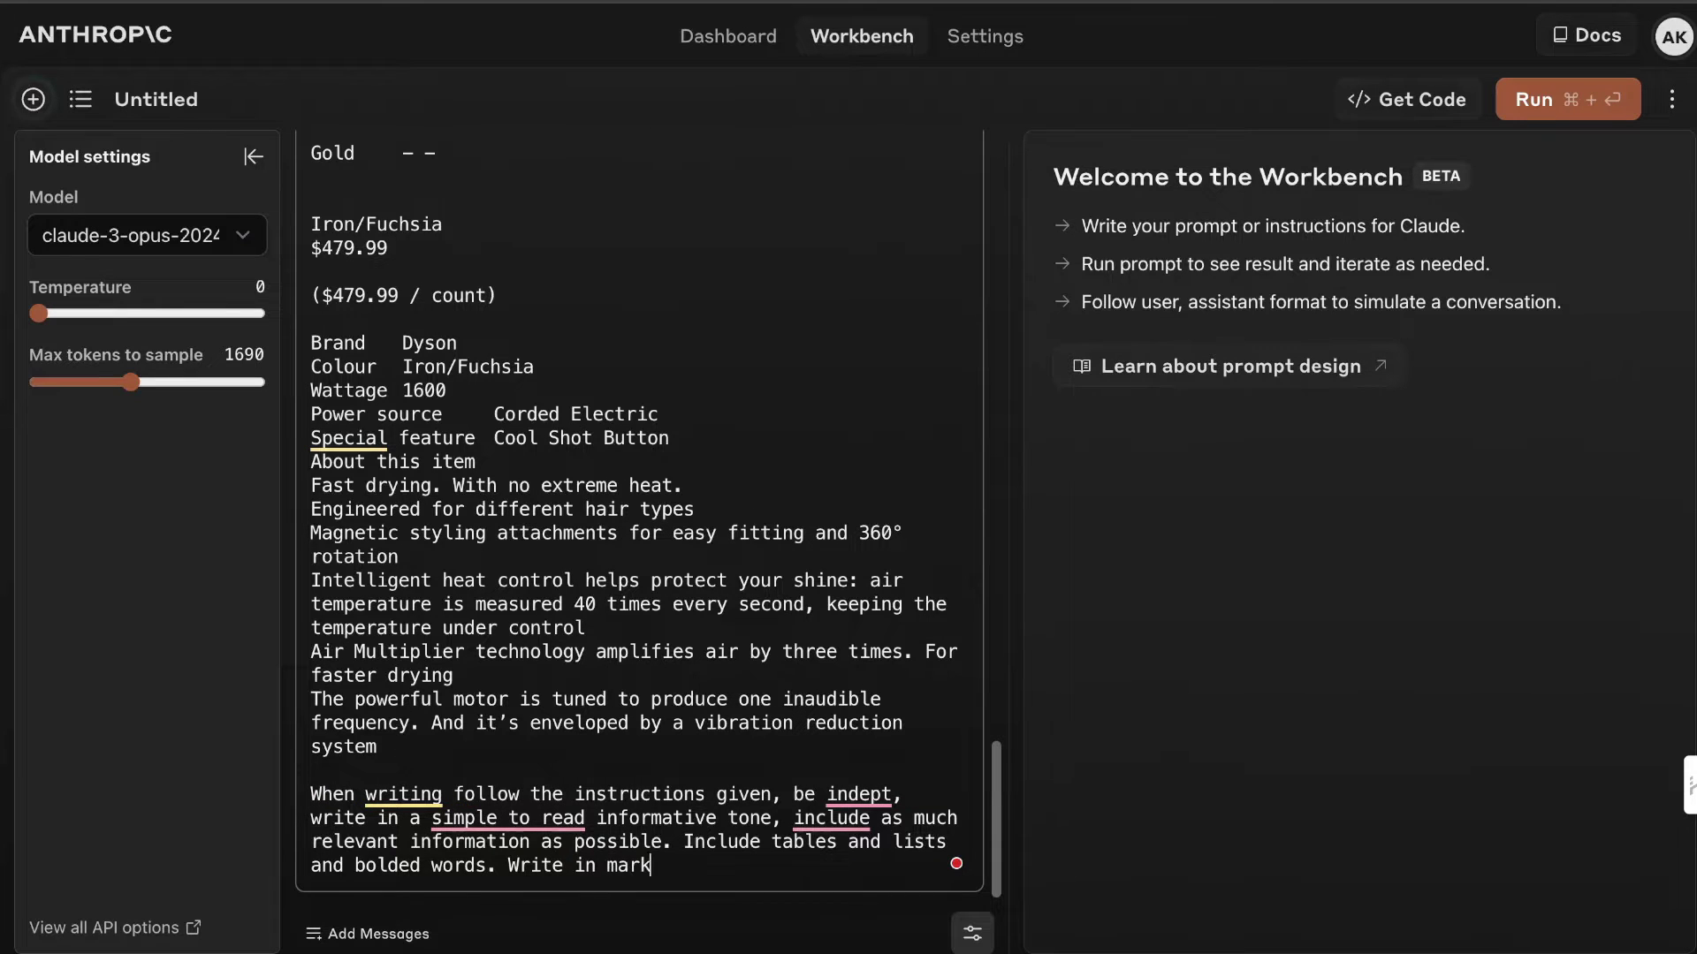
{"action": "type", "text": "down. Include links when you can"}
{"action": "left_click_drag", "start_coordinate": [130, 382], "coordinate": [210, 390]}
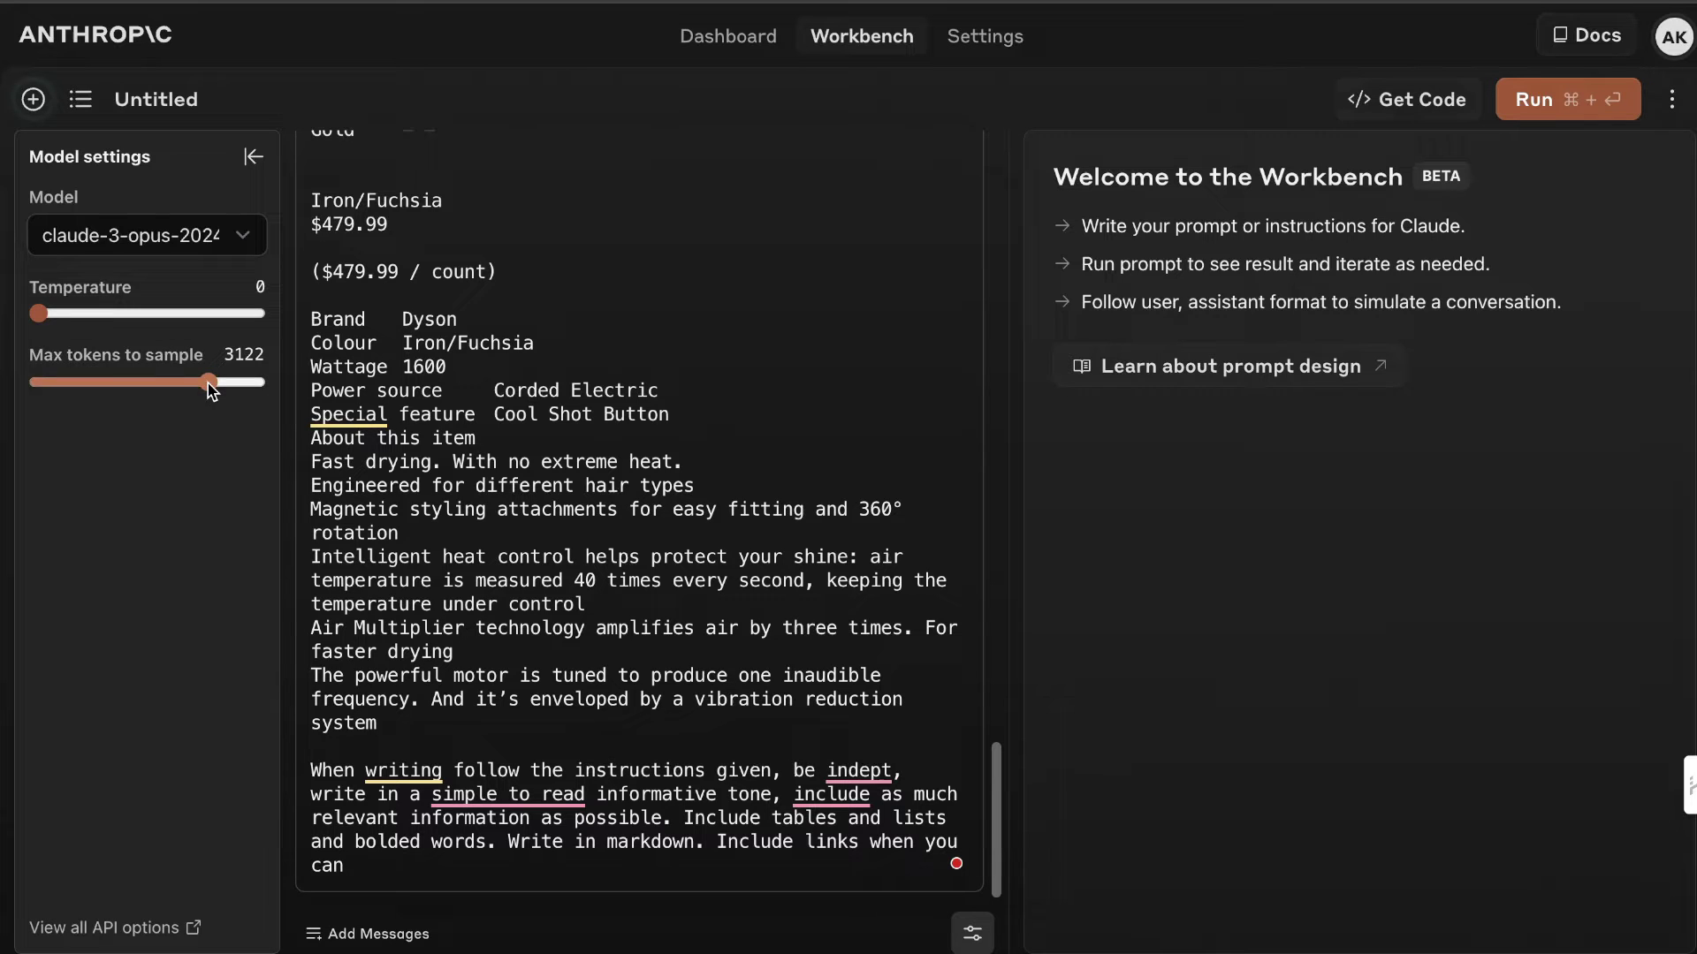
Step: Run the prompt and select the entire generated Dyson description
{"action": "left_click", "coordinate": [1532, 105]}
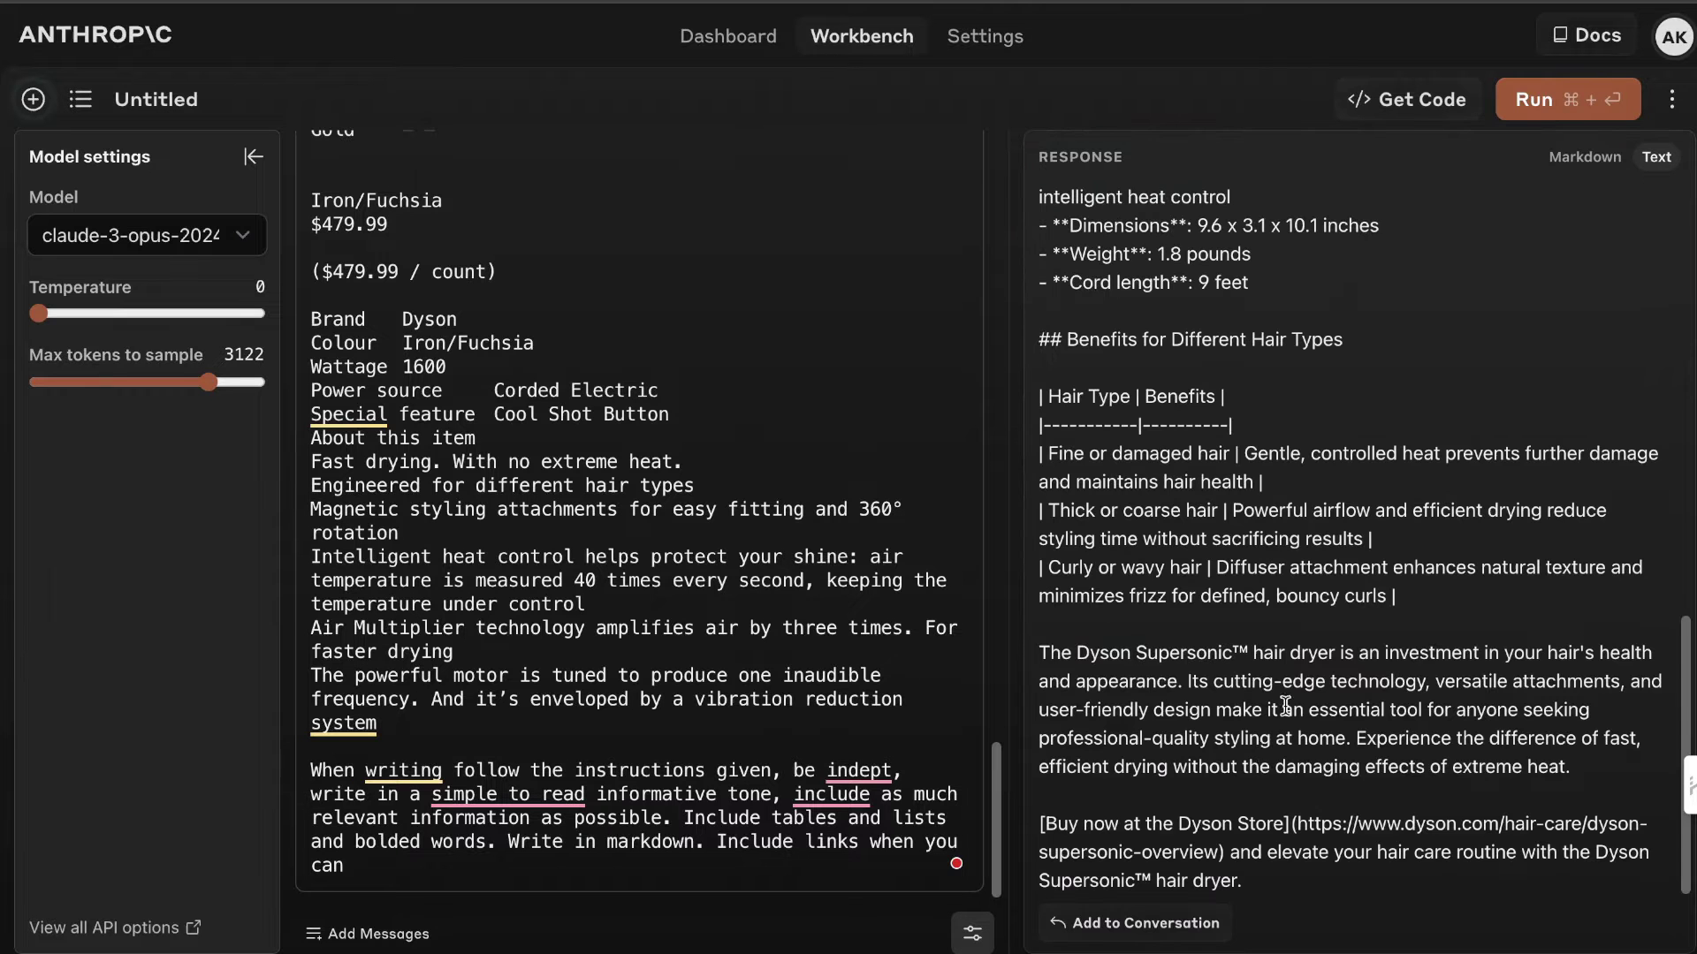
{"action": "left_click_drag", "start_coordinate": [1261, 881], "coordinate": [1040, 200]}
{"action": "scroll", "coordinate": [1272, 823], "scroll_direction": "up", "scroll_amount": 1}
{"action": "scroll", "coordinate": [1206, 674], "scroll_direction": "up", "scroll_amount": 7}
{"action": "scroll", "coordinate": [1194, 667], "scroll_direction": "up", "scroll_amount": 5}
Step: Confirm with Word Counter Plus that the response is 381 words, then copy it
{"action": "right_click", "coordinate": [1119, 303]}
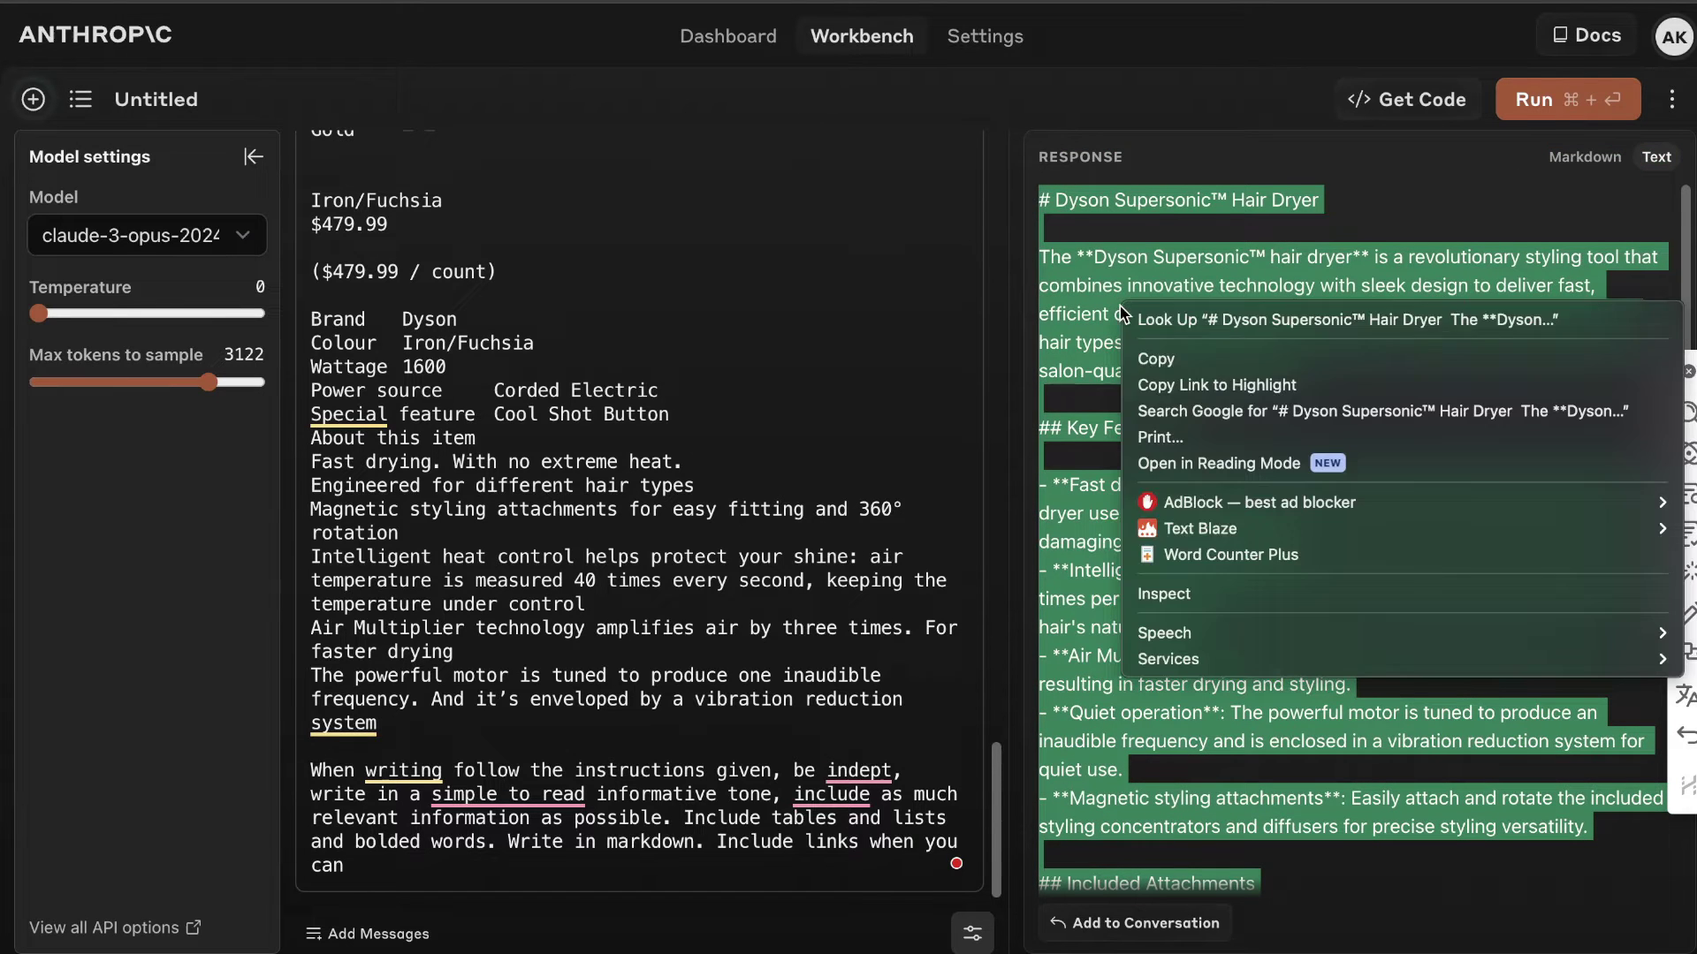
{"action": "left_click", "coordinate": [1204, 555]}
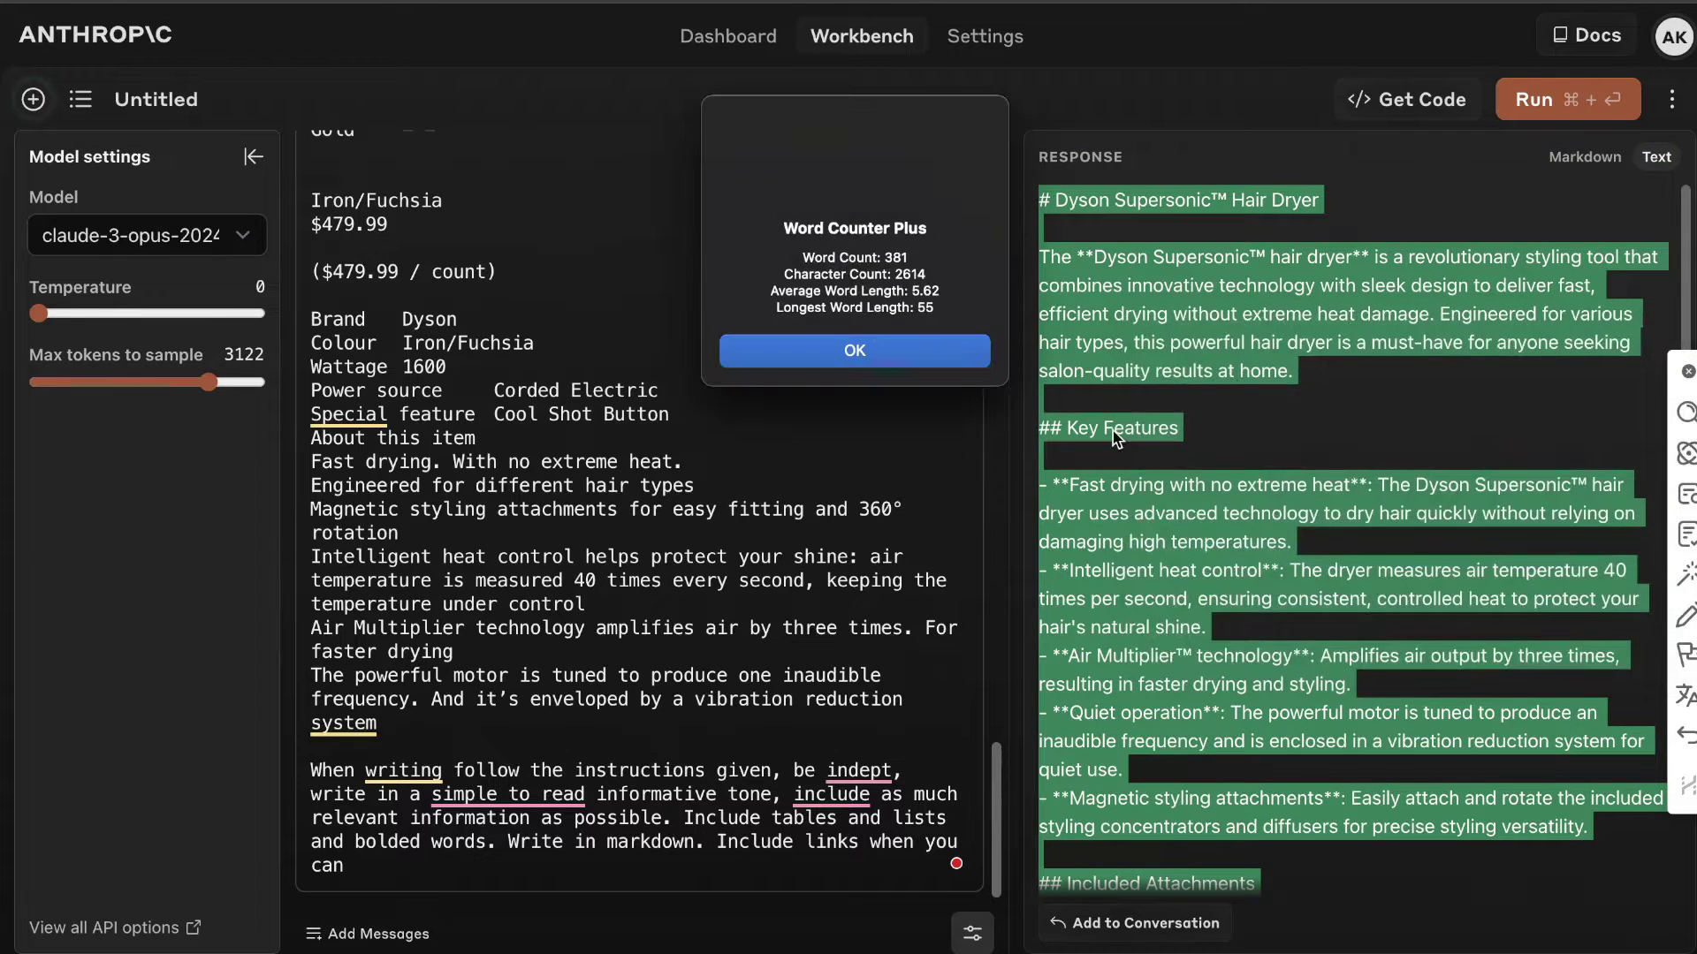
{"action": "left_click", "coordinate": [862, 341]}
{"action": "right_click", "coordinate": [1078, 320]}
{"action": "left_click", "coordinate": [1117, 383]}
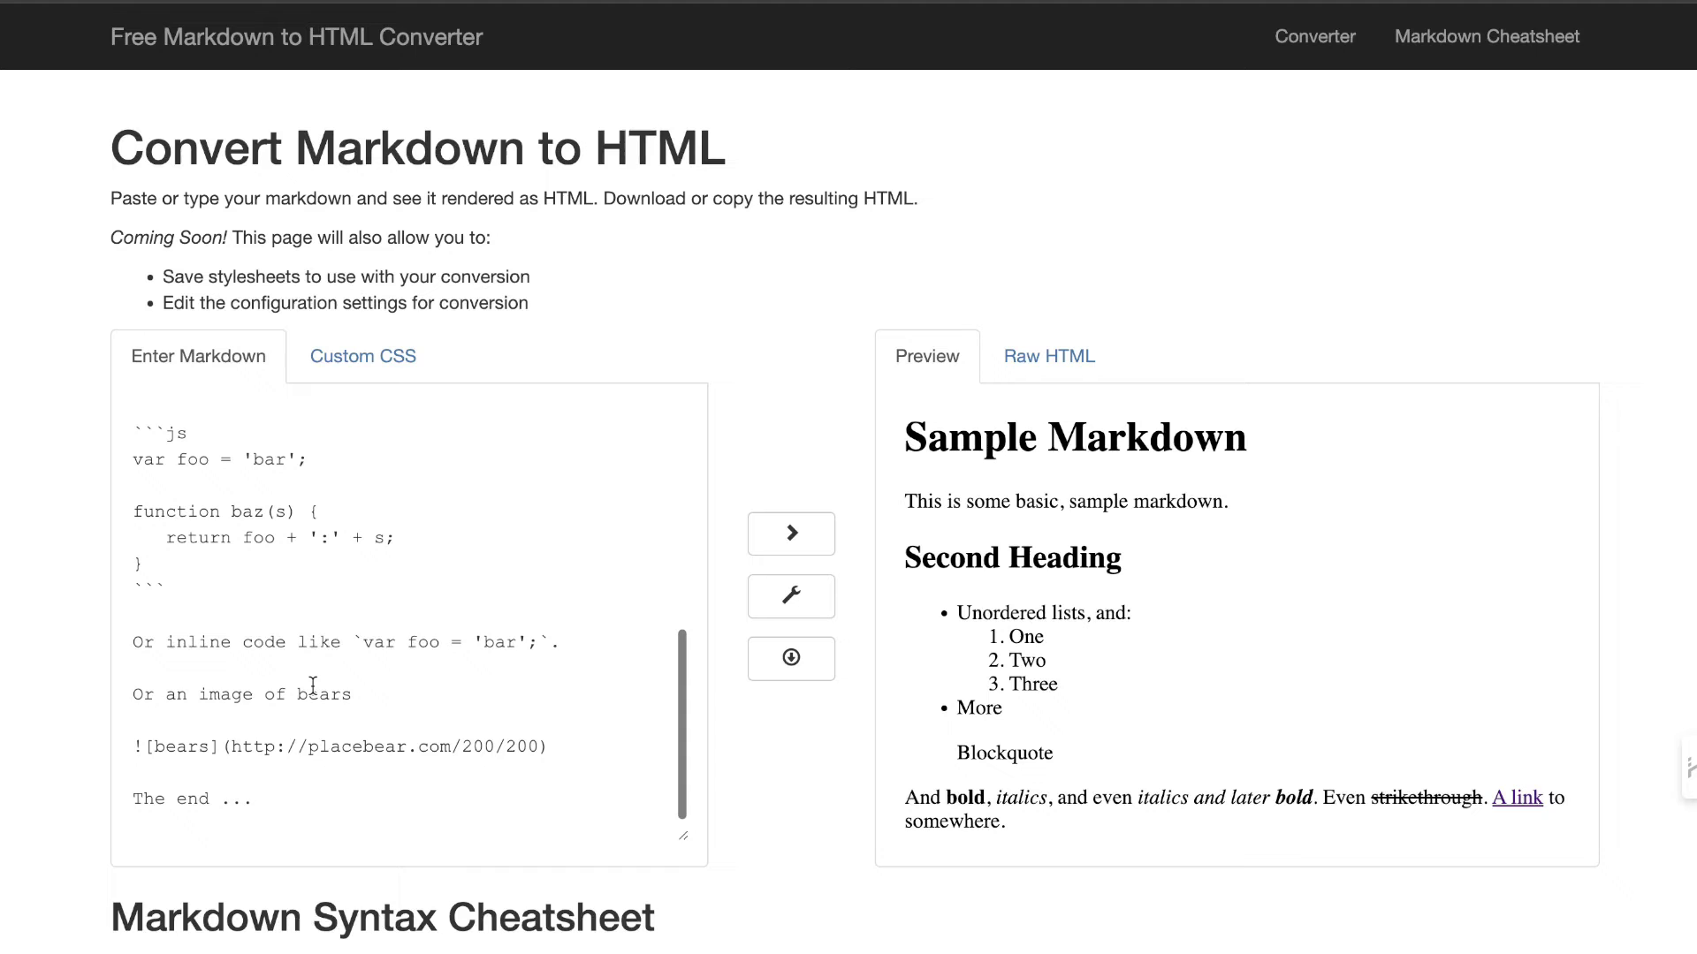
Step: Replace the sample markdown with the Dyson article and scroll through the rendered preview
{"action": "left_click_drag", "start_coordinate": [265, 808], "coordinate": [180, 368]}
{"action": "key", "text": "BackSpace"}
{"action": "key", "text": "super+v"}
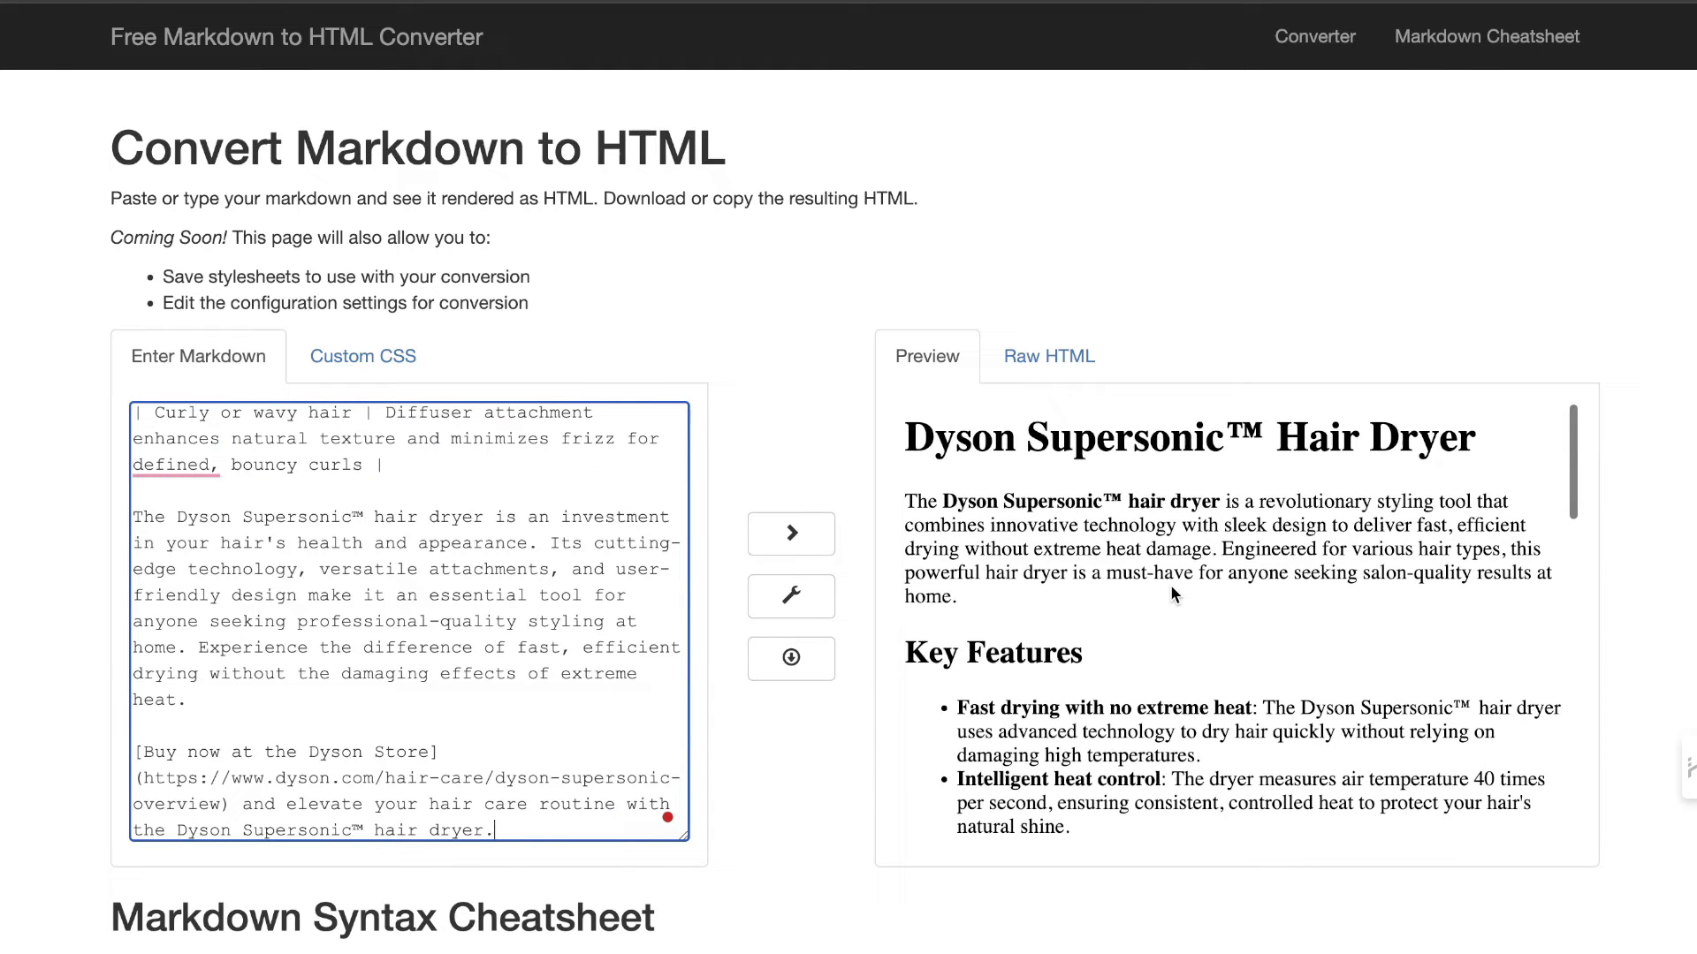
{"action": "scroll", "coordinate": [1171, 587], "scroll_direction": "down", "scroll_amount": 4}
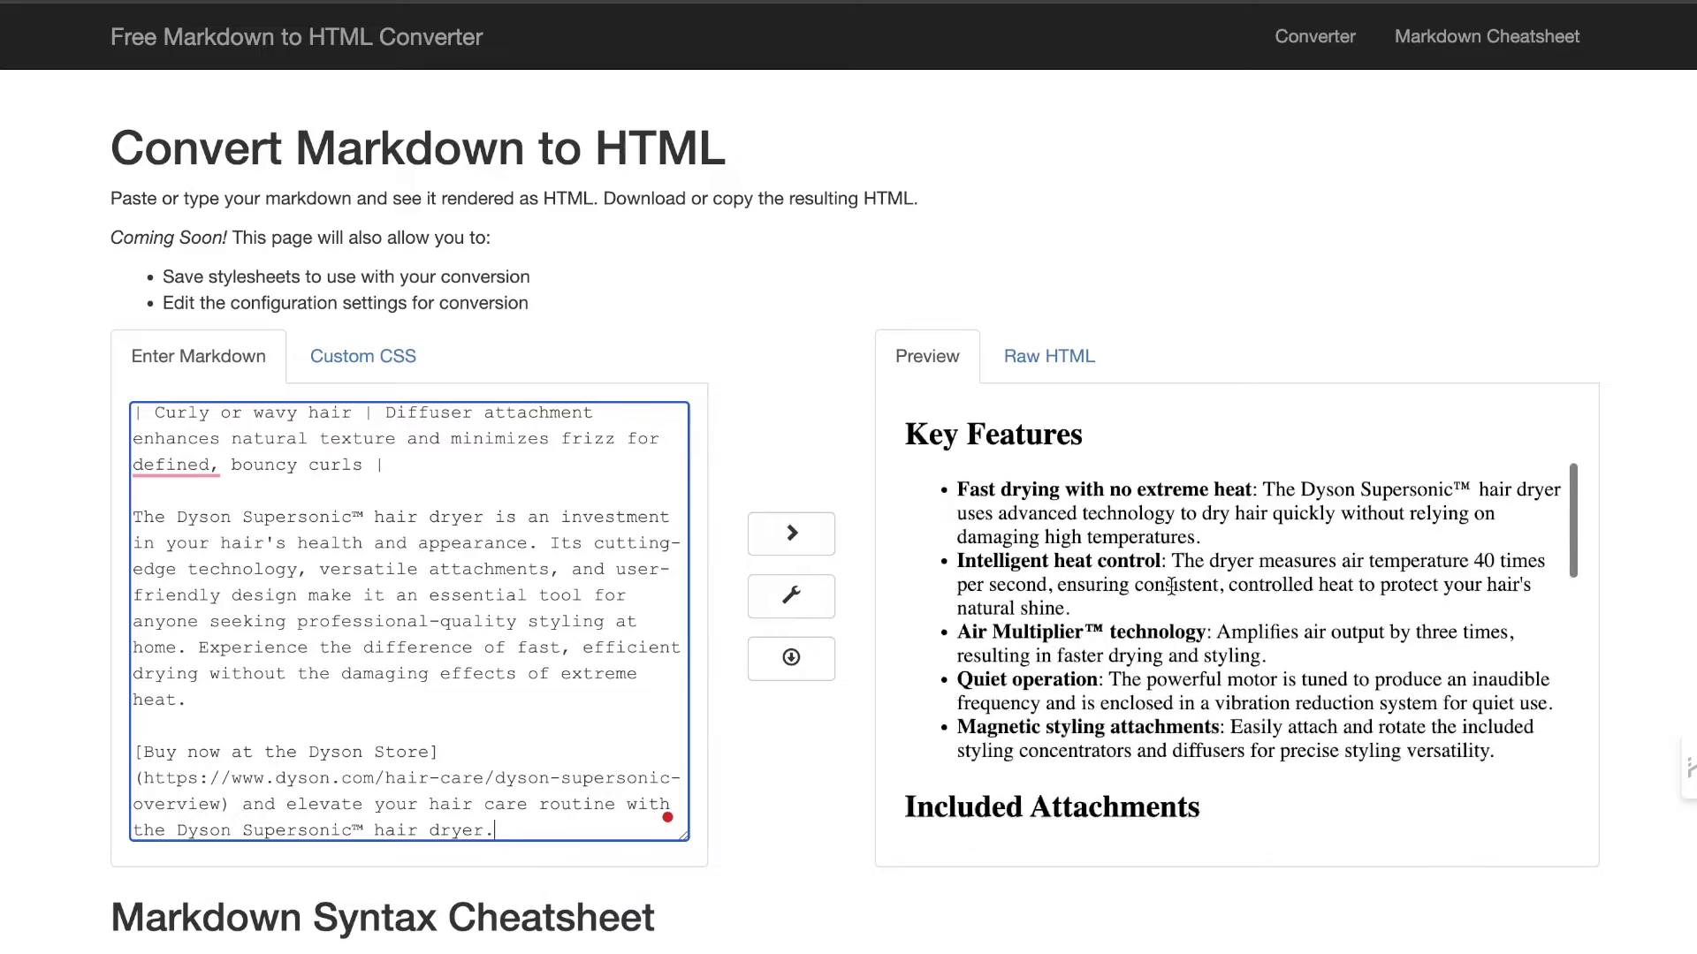
{"action": "scroll", "coordinate": [1171, 585], "scroll_direction": "down", "scroll_amount": 8}
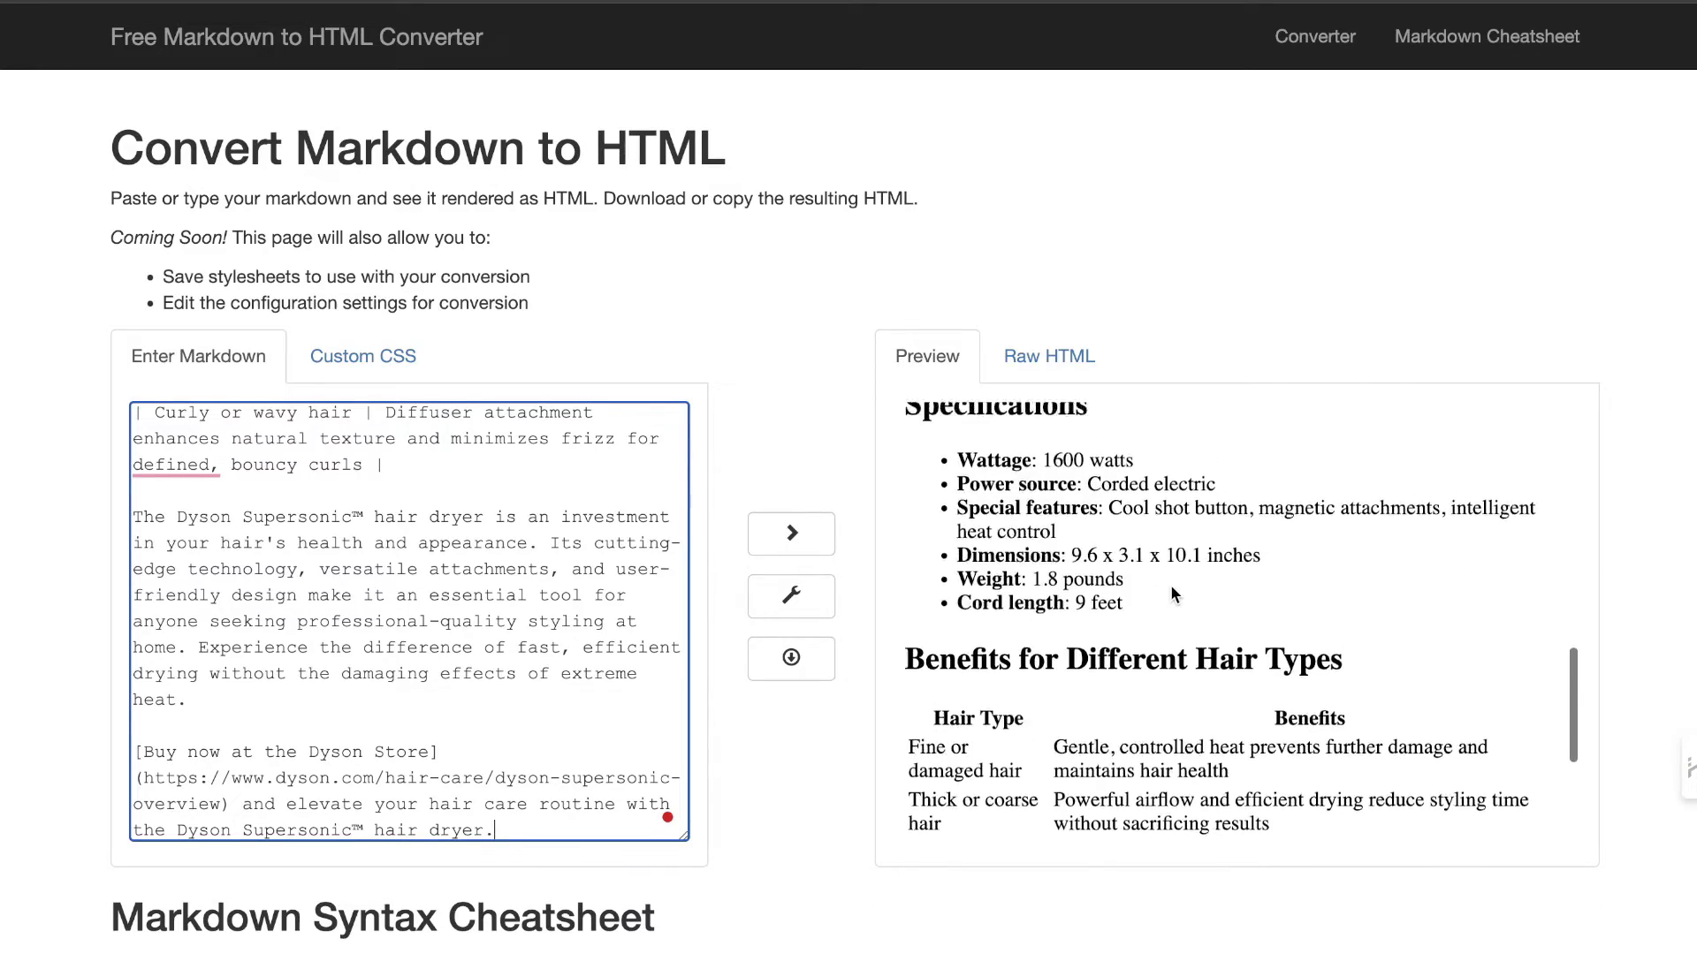
{"action": "scroll", "coordinate": [1171, 586], "scroll_direction": "down", "scroll_amount": 1}
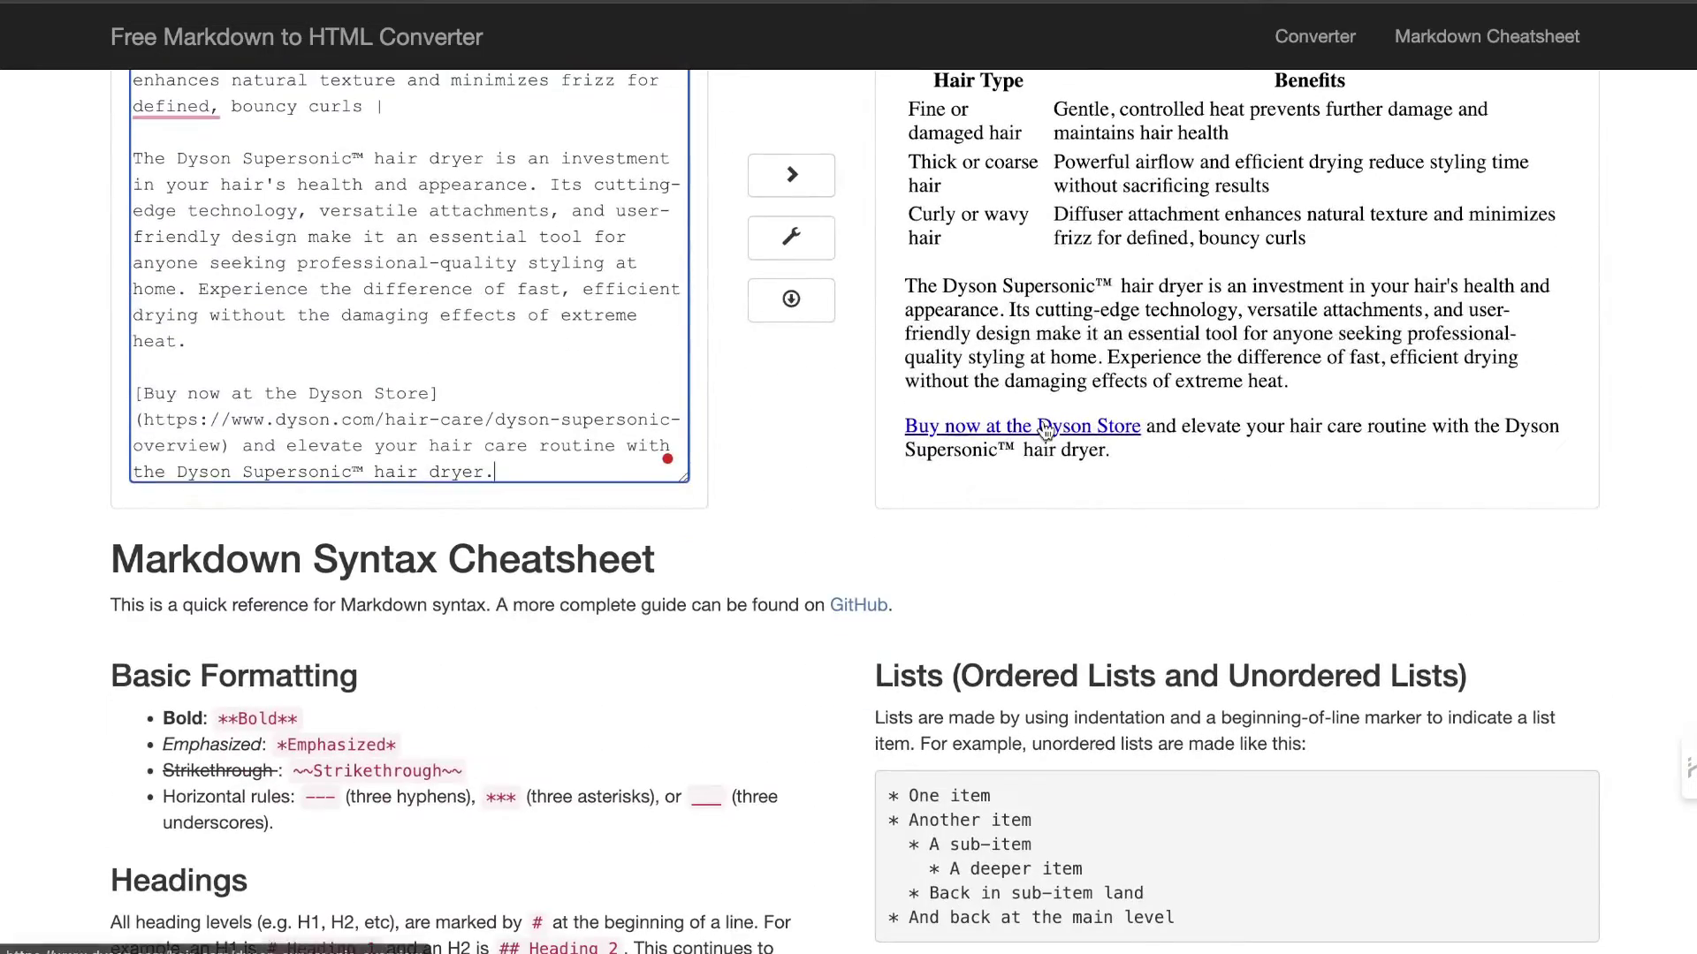
{"action": "scroll", "coordinate": [1161, 422], "scroll_direction": "up", "scroll_amount": 2}
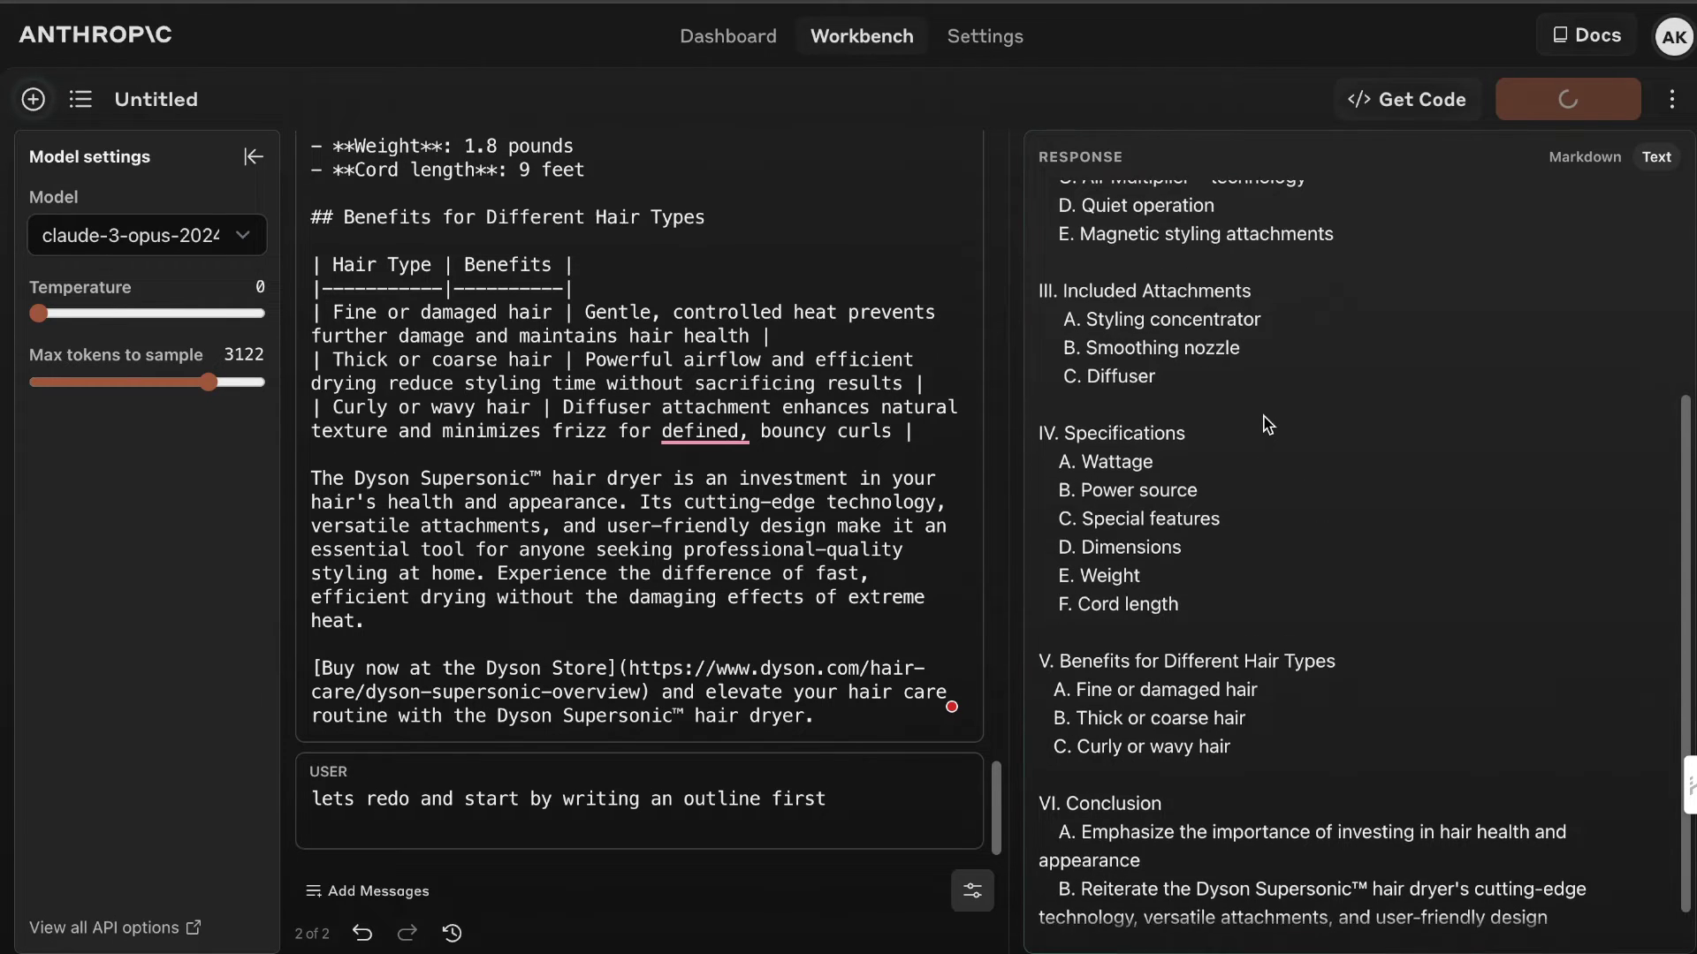
Step: Add the Dyson outline to the conversation and start a new user message
{"action": "scroll", "coordinate": [1263, 415], "scroll_direction": "up", "scroll_amount": 5}
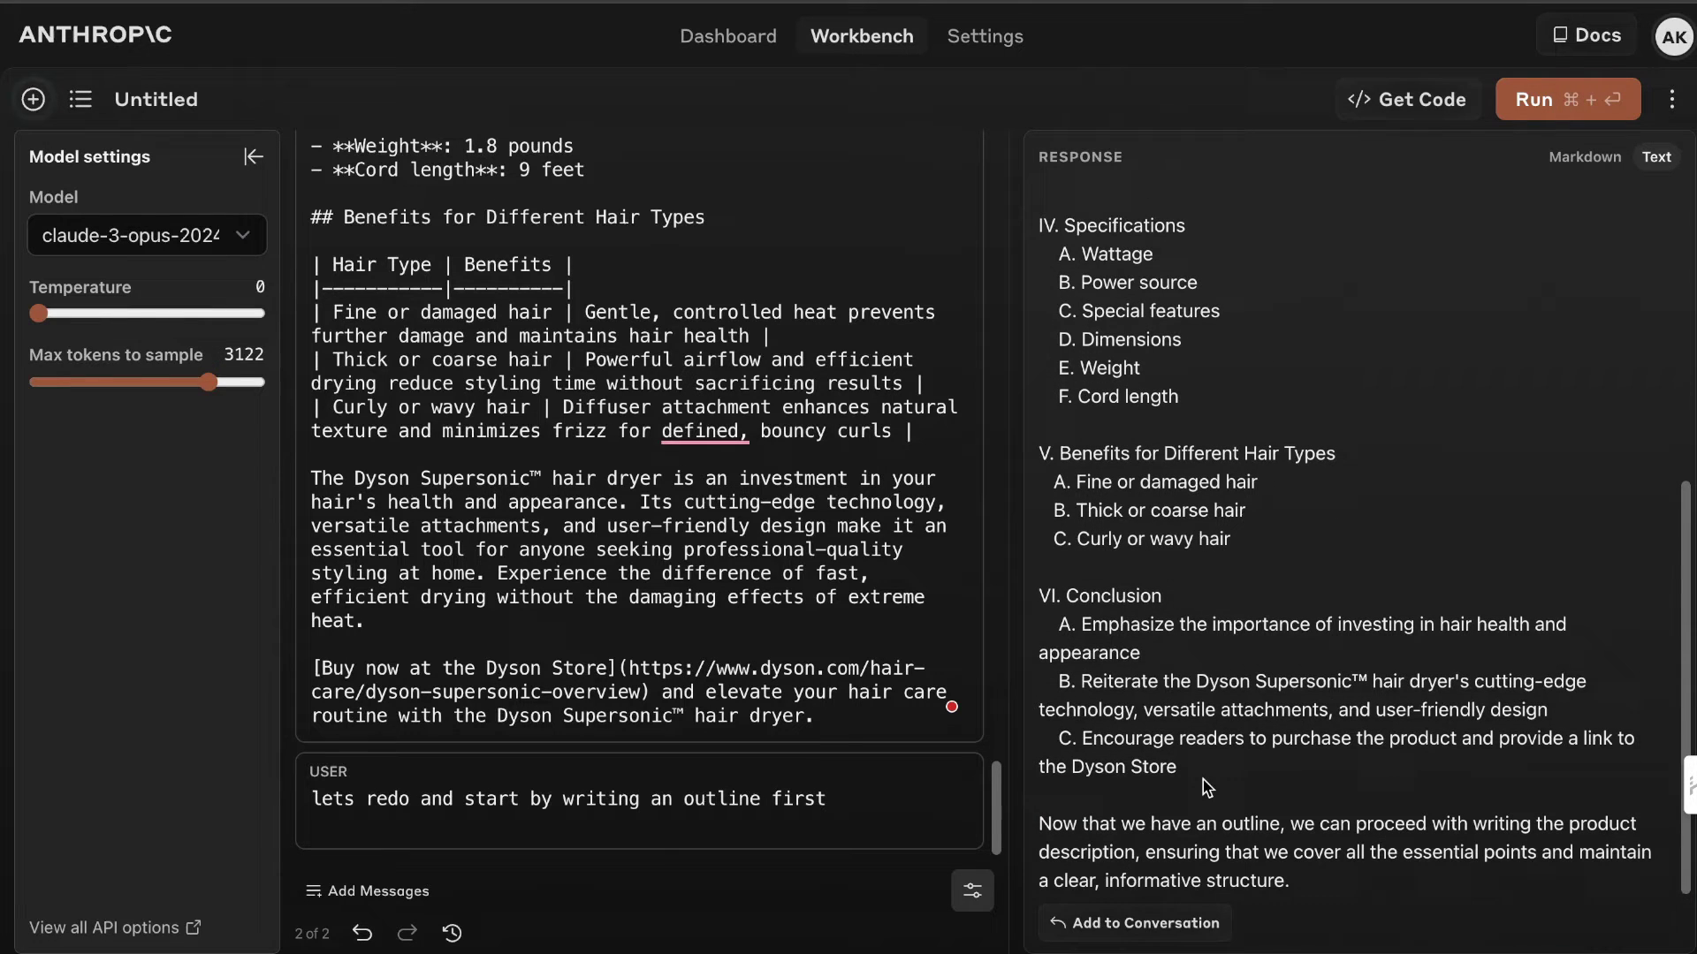
{"action": "left_click", "coordinate": [1171, 922]}
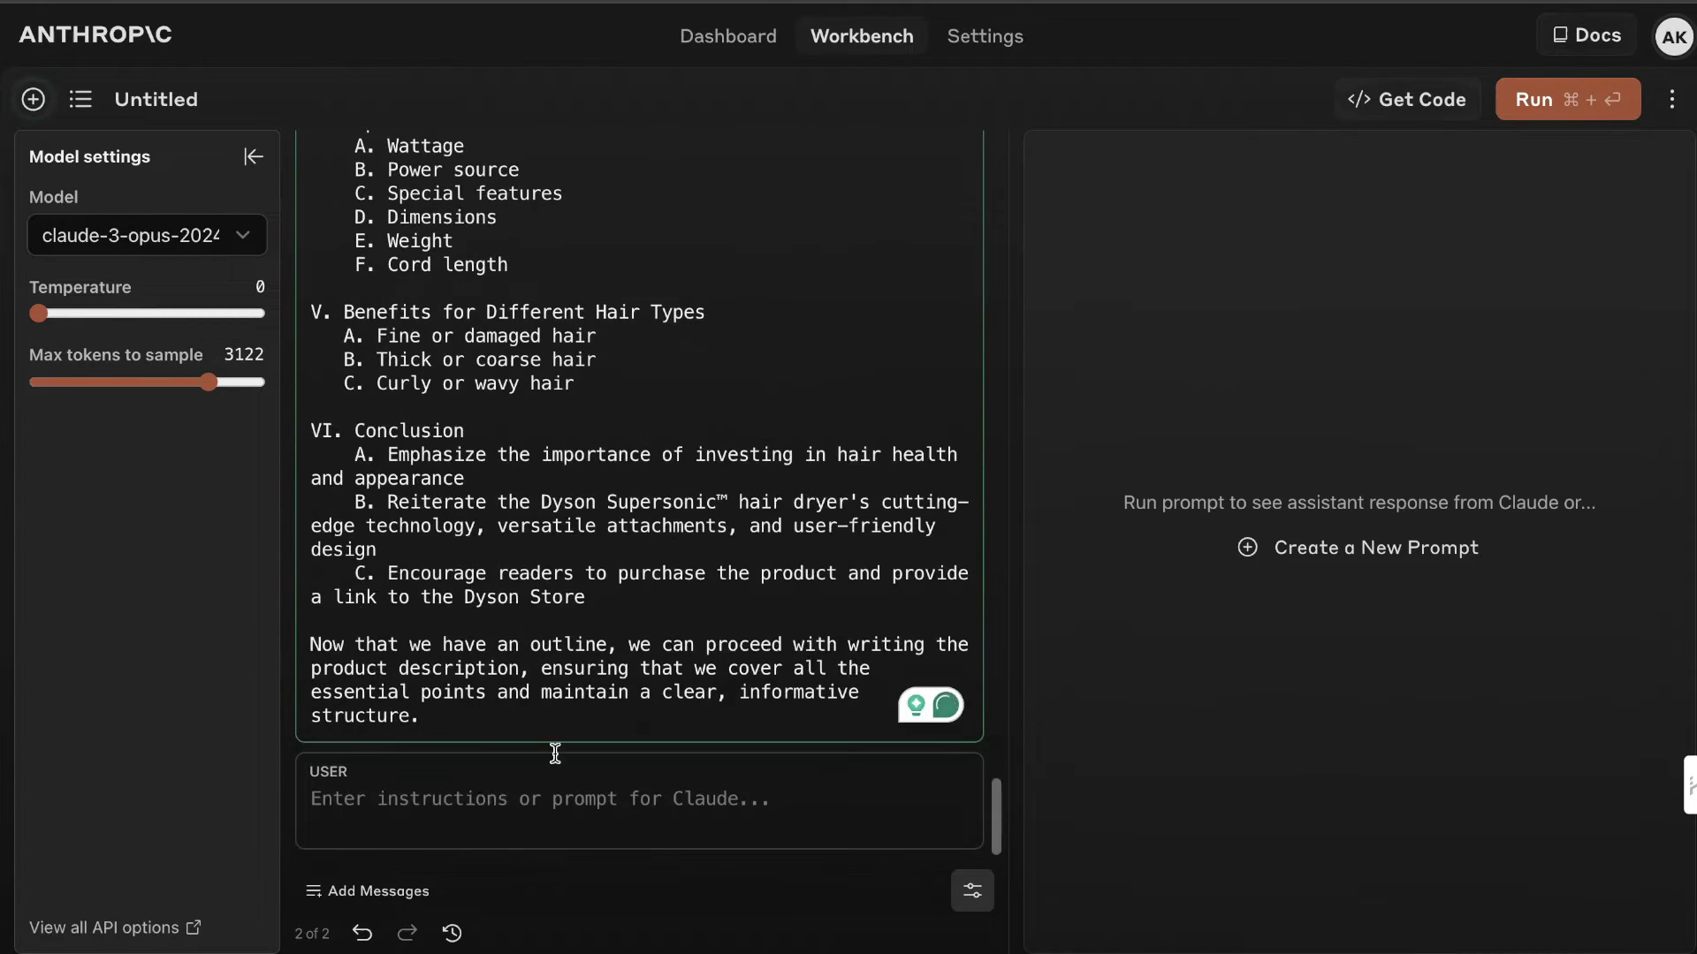
{"action": "left_click", "coordinate": [483, 804]}
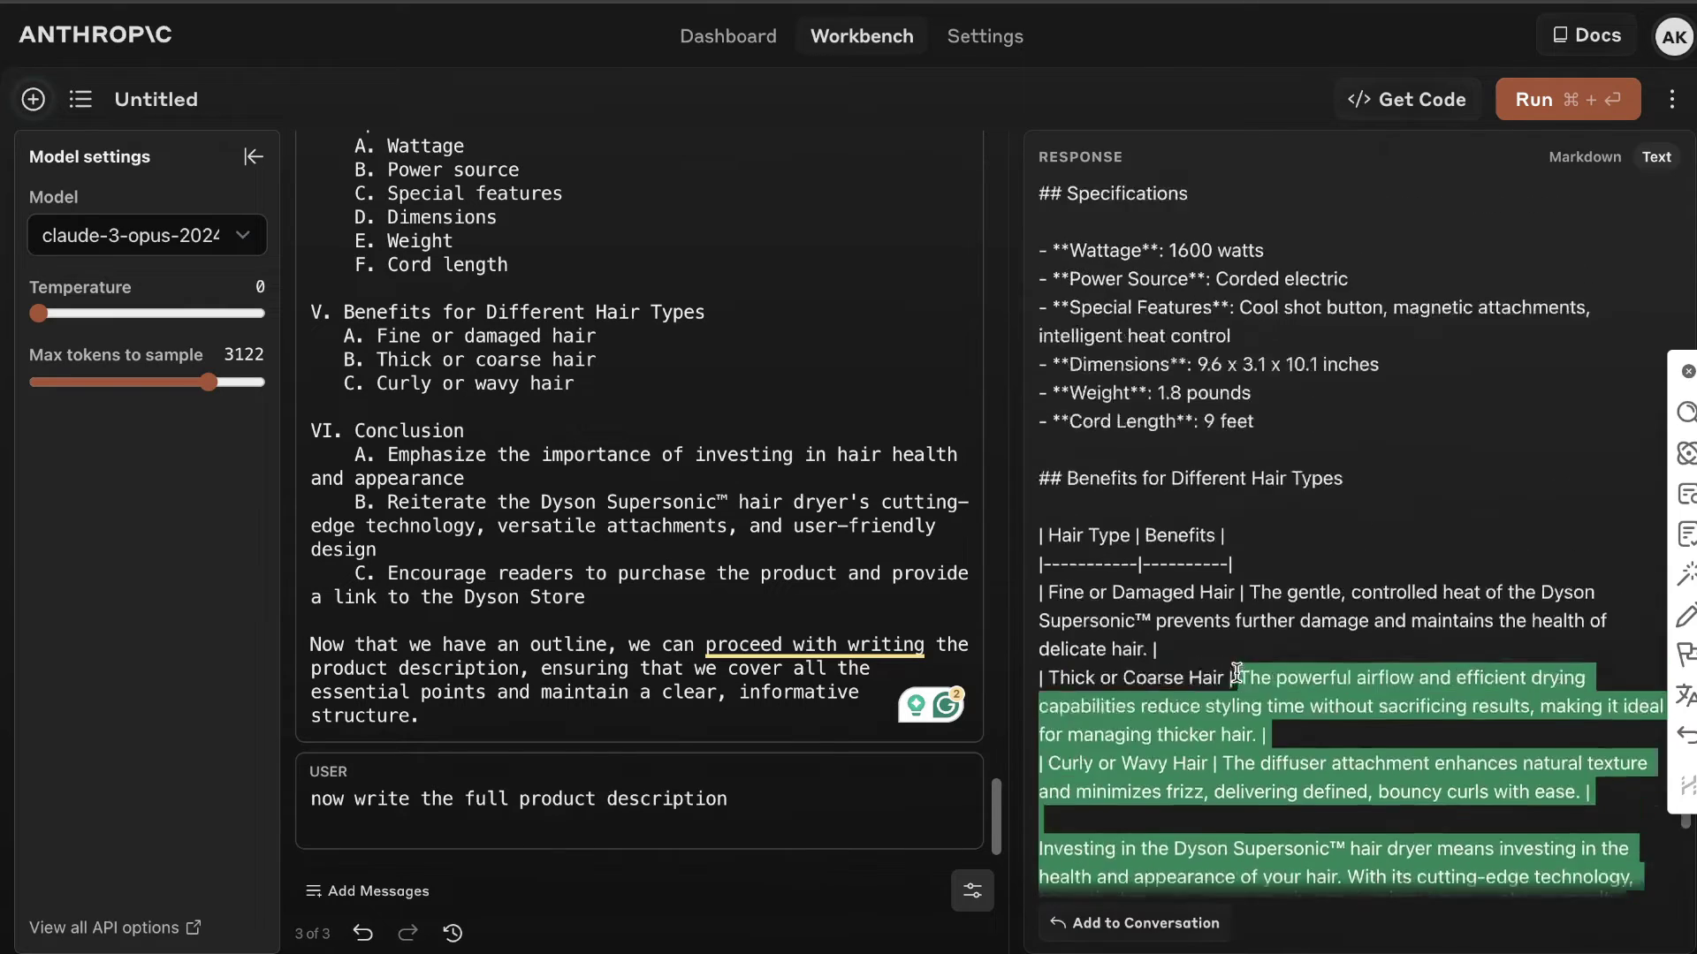
Step: Verify the full description is 453 words, then select the whole response for copying
{"action": "left_click_drag", "start_coordinate": [1100, 665], "coordinate": [1105, 155]}
{"action": "right_click", "coordinate": [1127, 292]}
{"action": "mouse_move", "coordinate": [1083, 535]}
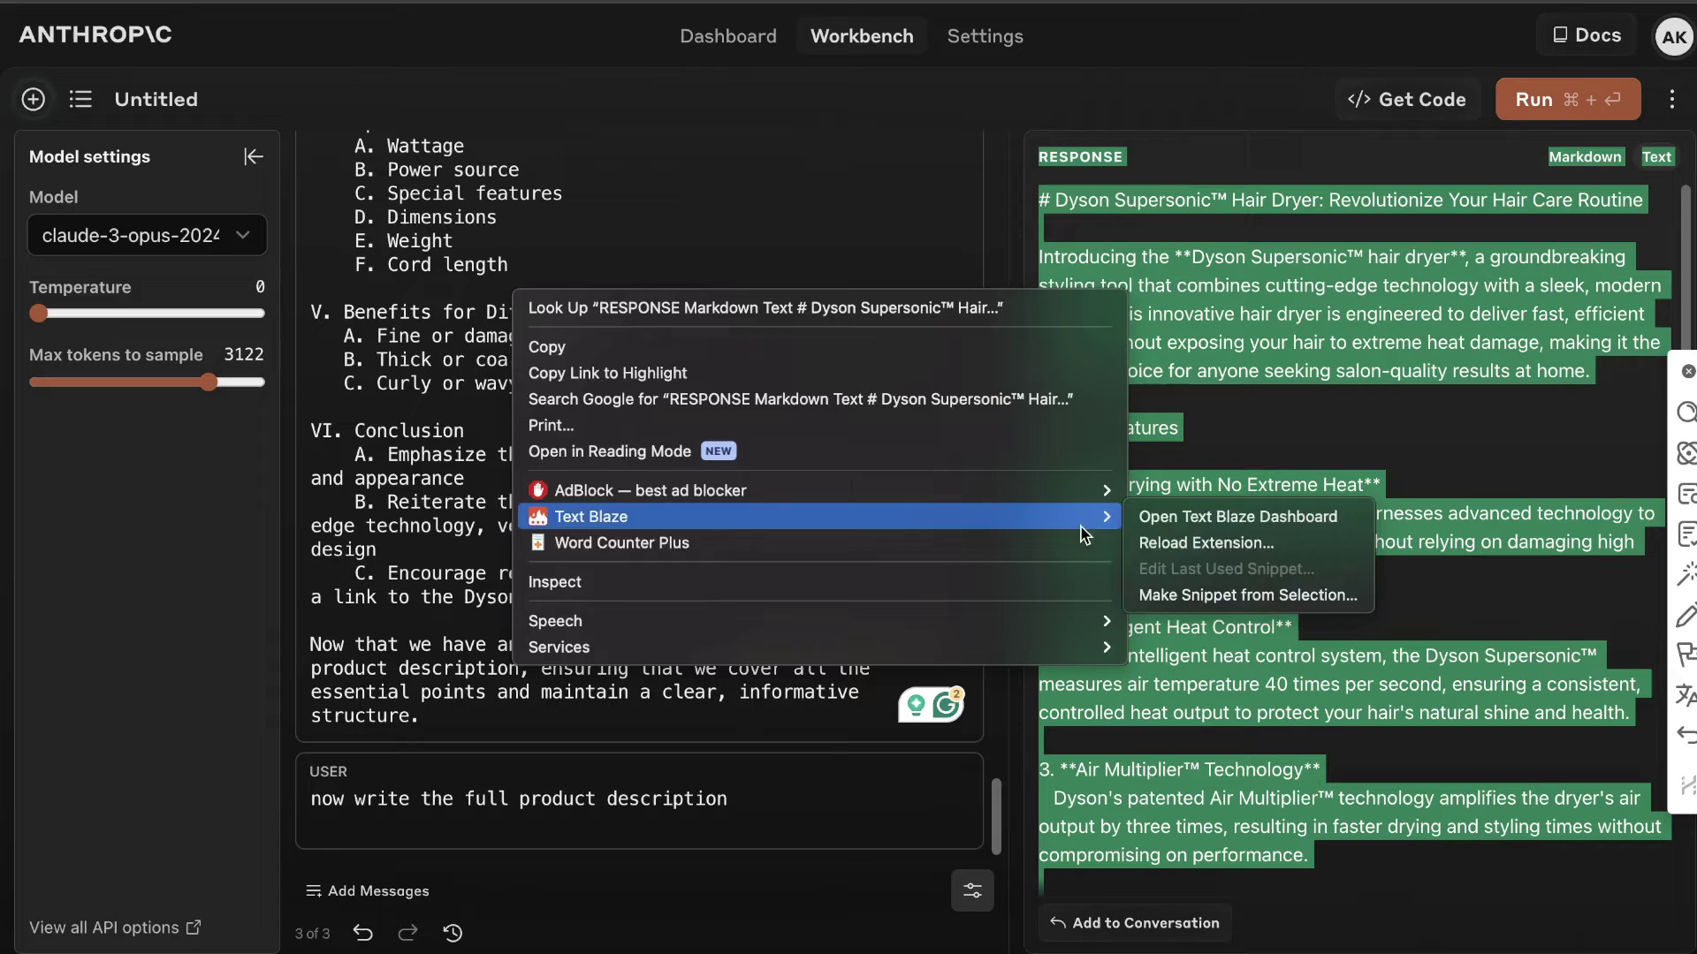
{"action": "left_click", "coordinate": [972, 541]}
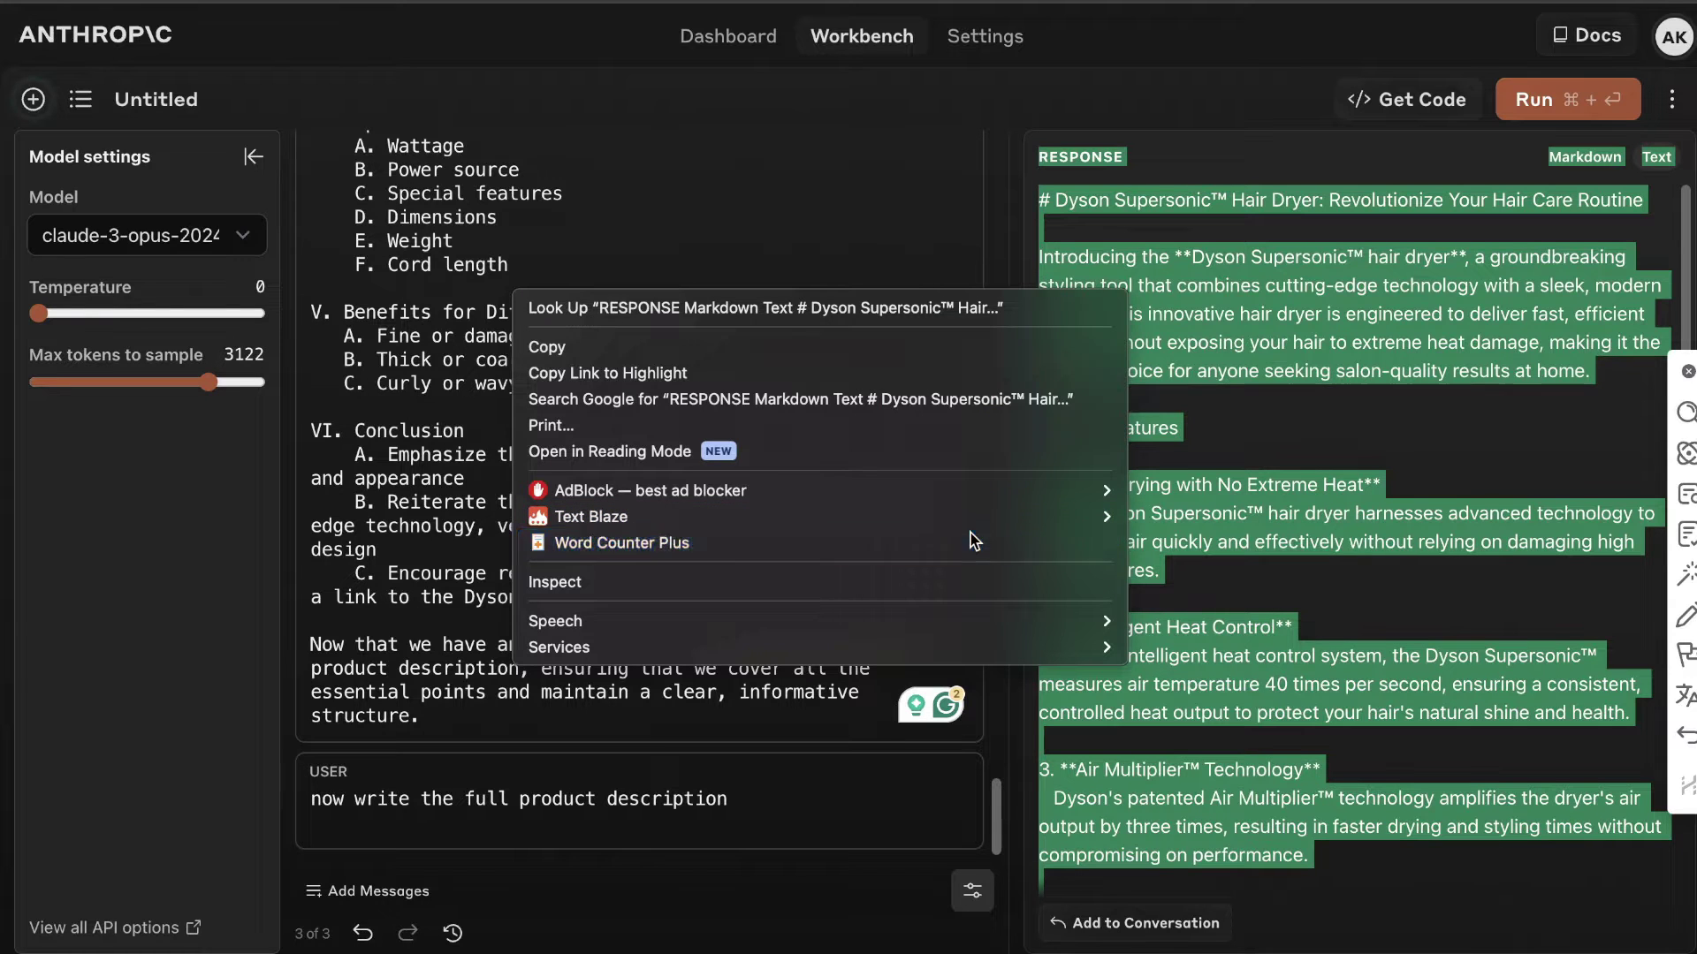
{"action": "left_click", "coordinate": [924, 367]}
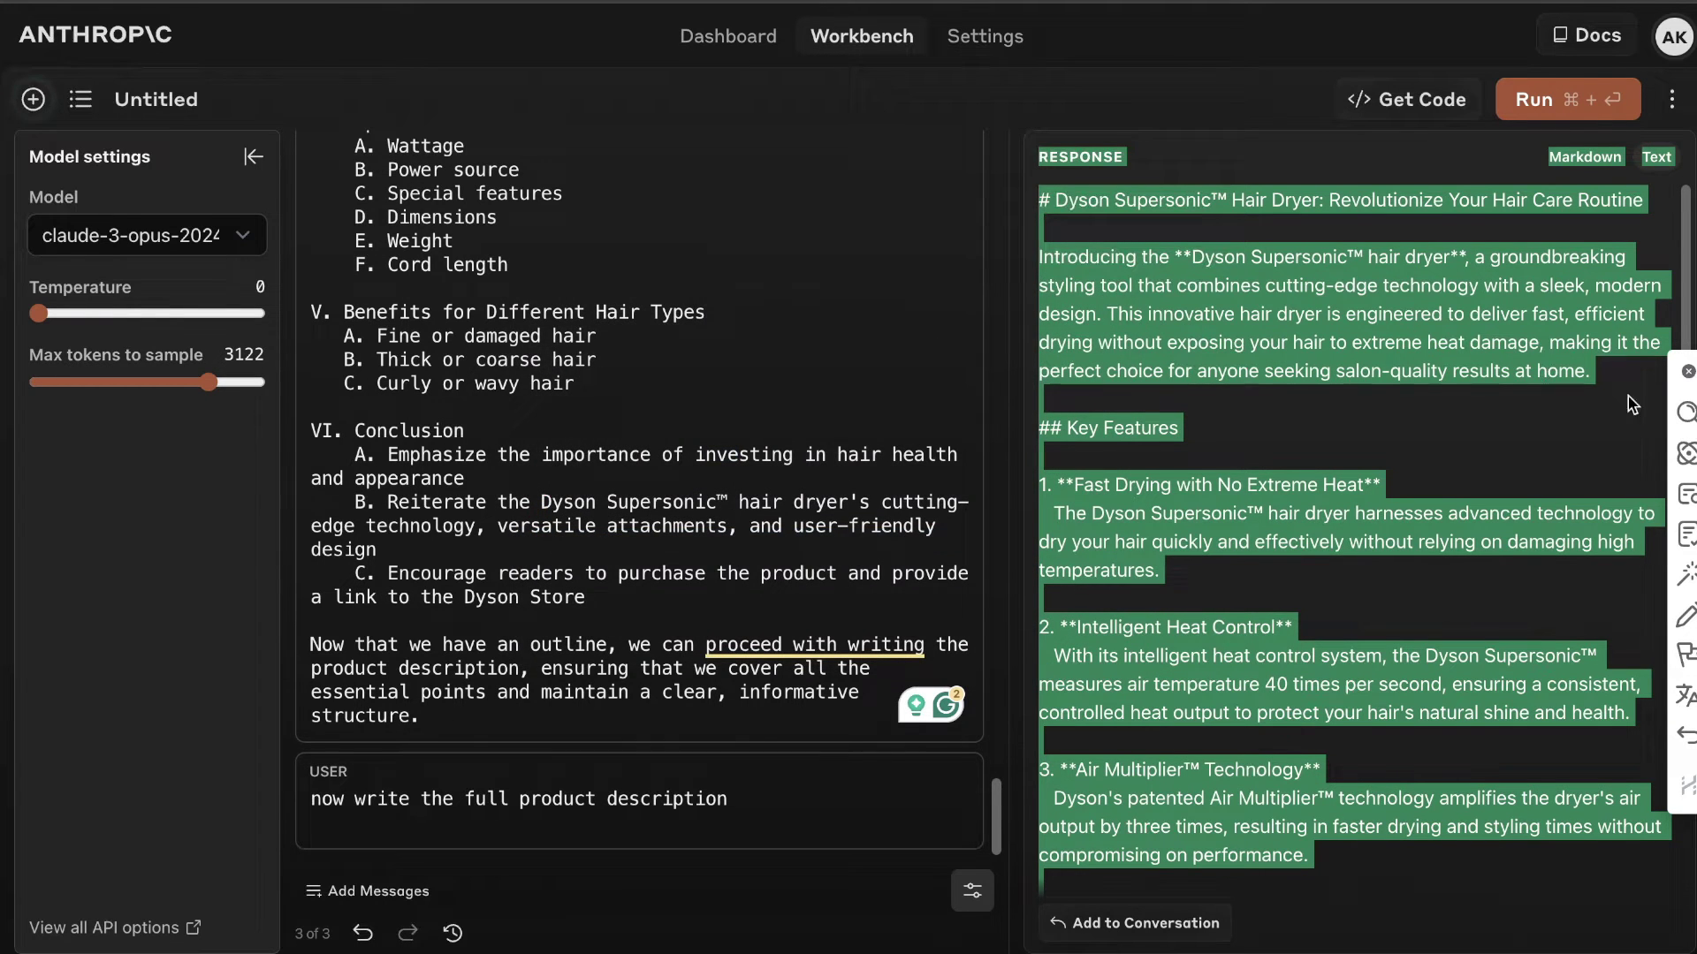
{"action": "left_click", "coordinate": [1410, 430]}
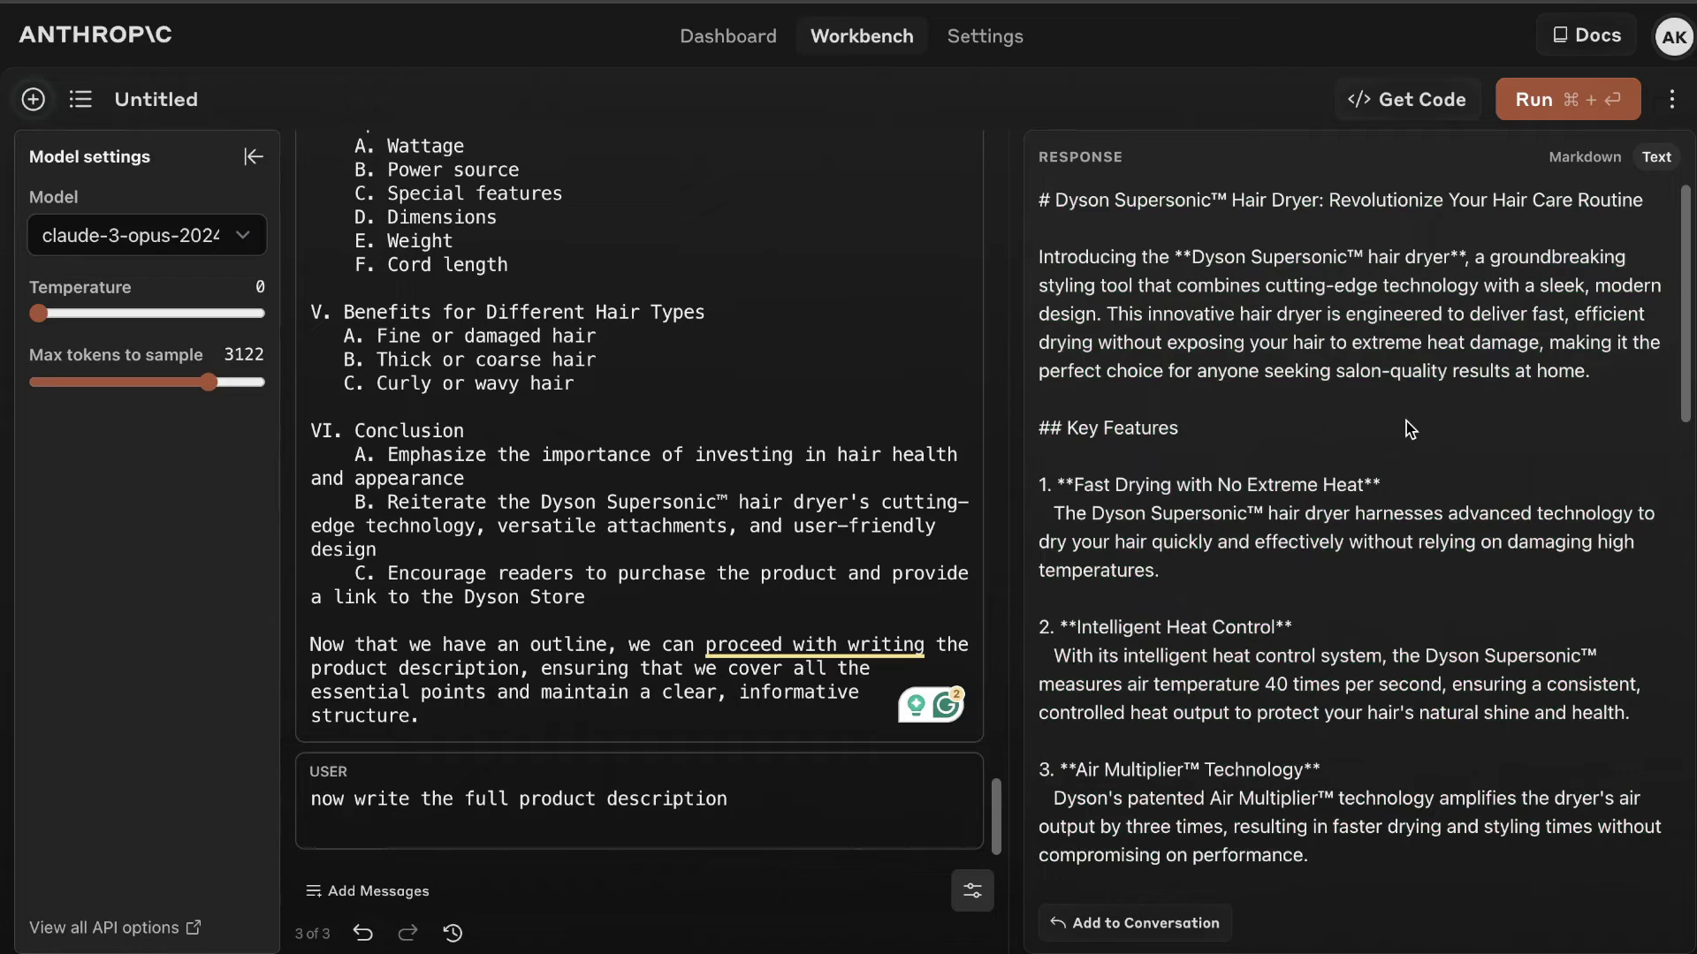
{"action": "scroll", "coordinate": [1499, 839], "scroll_direction": "down", "scroll_amount": 15}
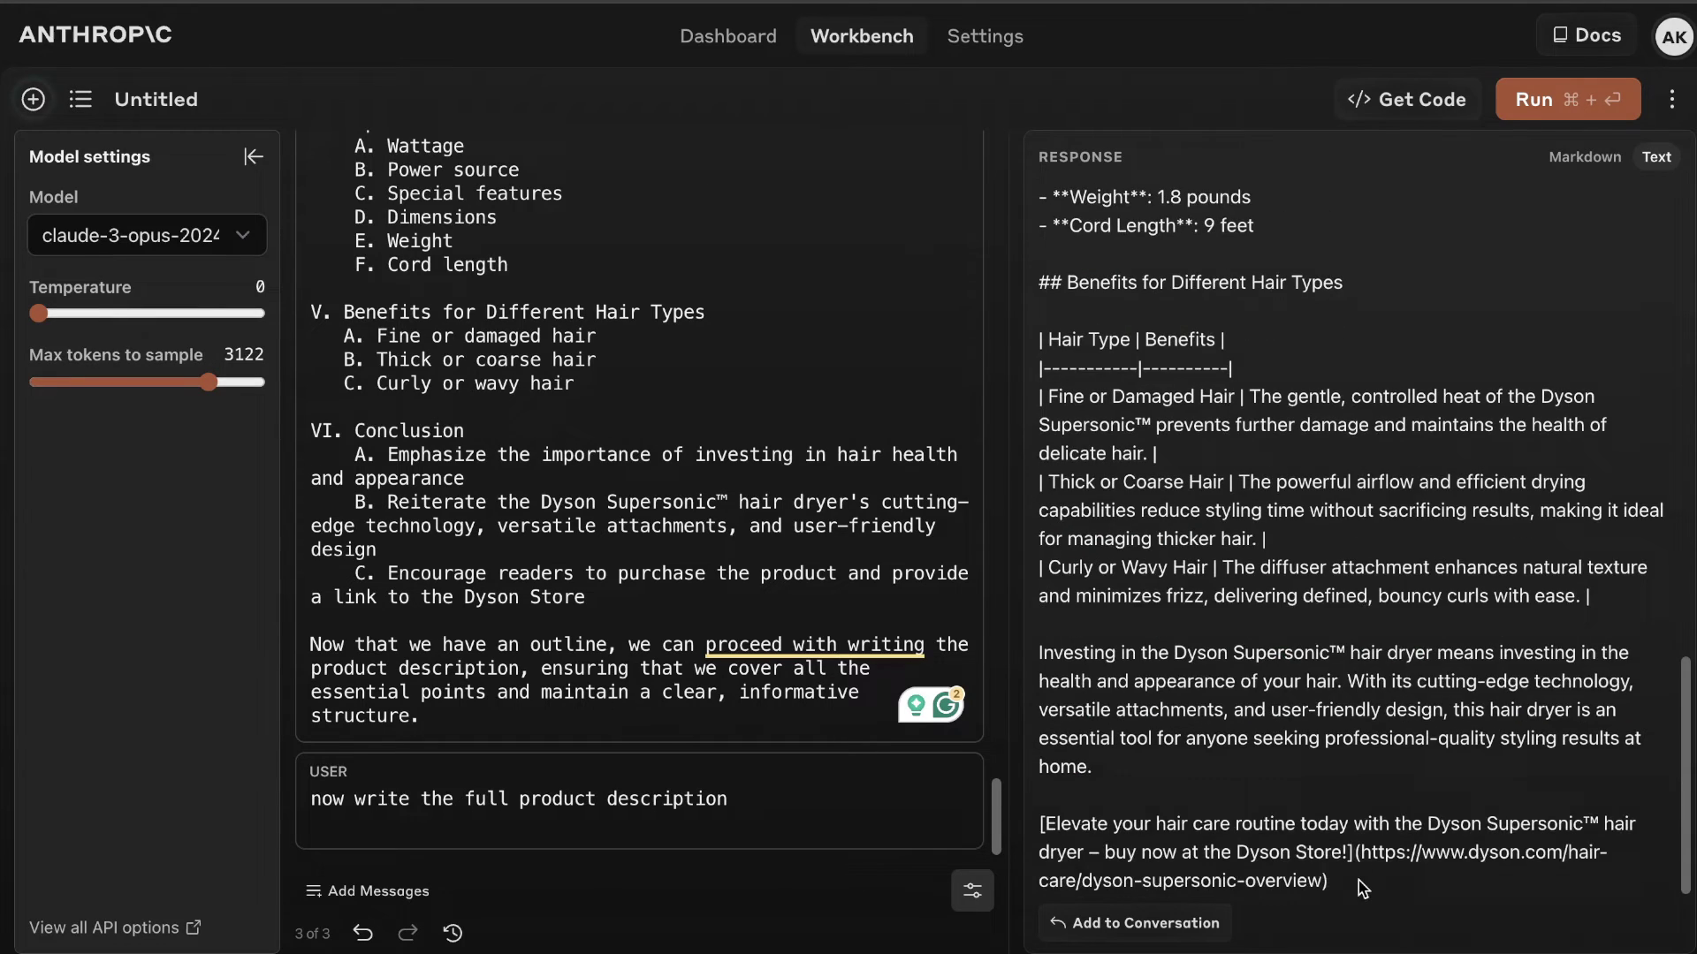
{"action": "left_click_drag", "start_coordinate": [1364, 888], "coordinate": [1043, 203]}
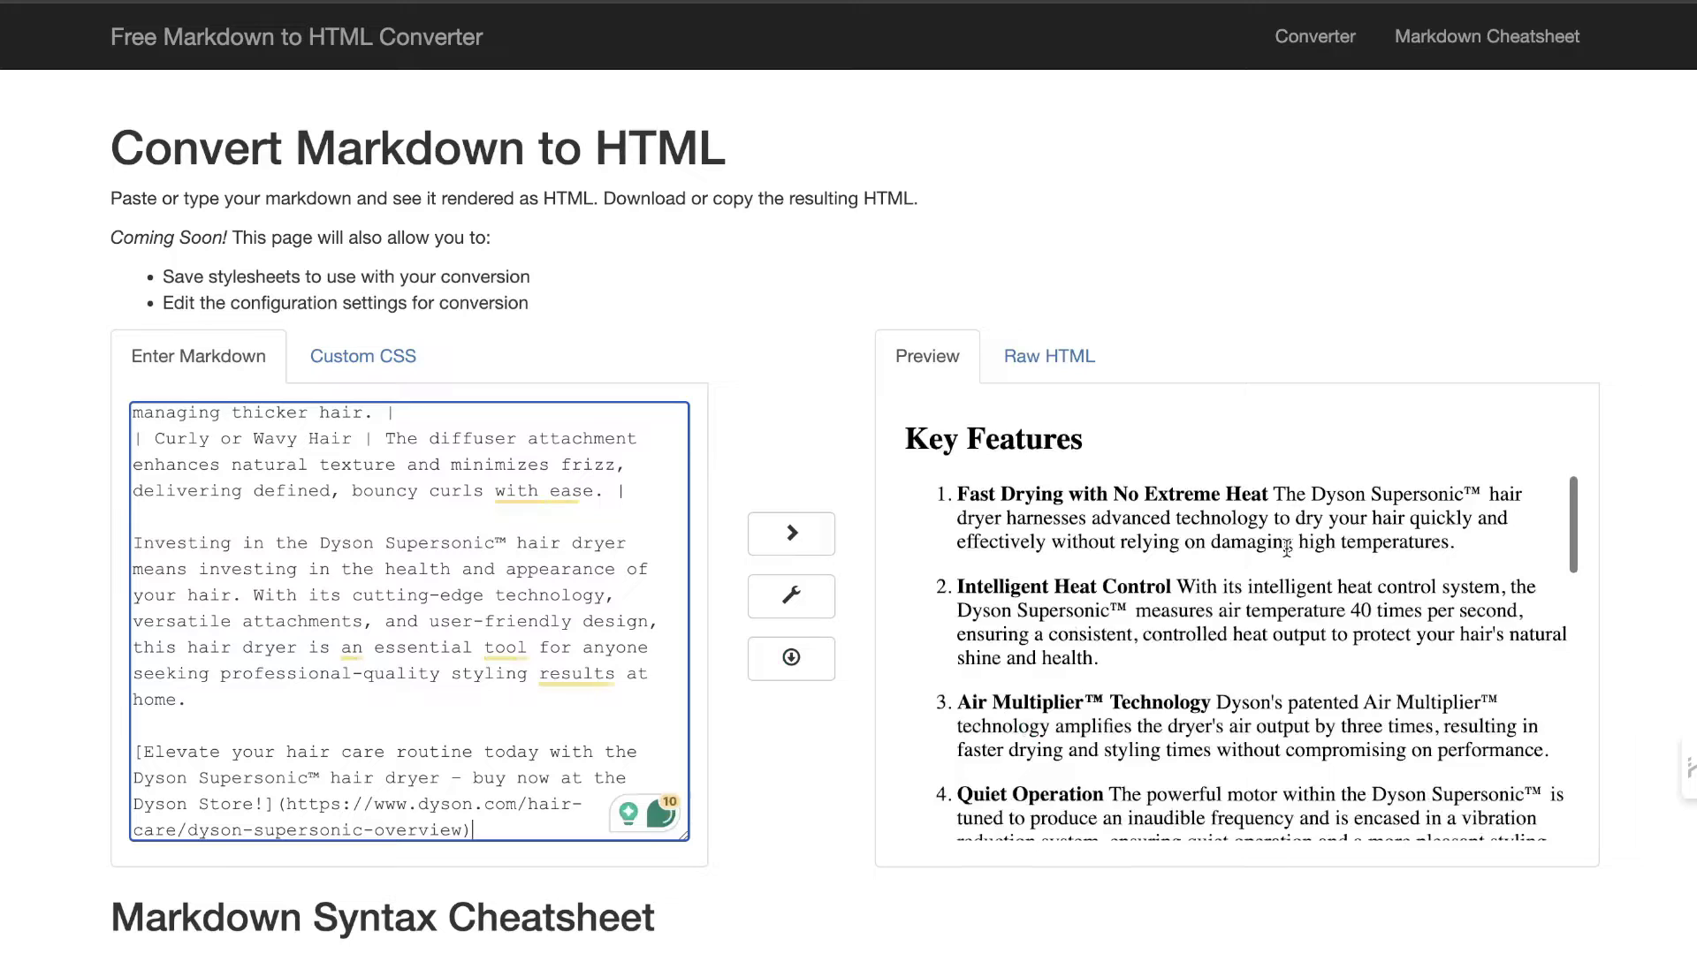
{"action": "scroll", "coordinate": [1288, 555], "scroll_direction": "down", "scroll_amount": 10}
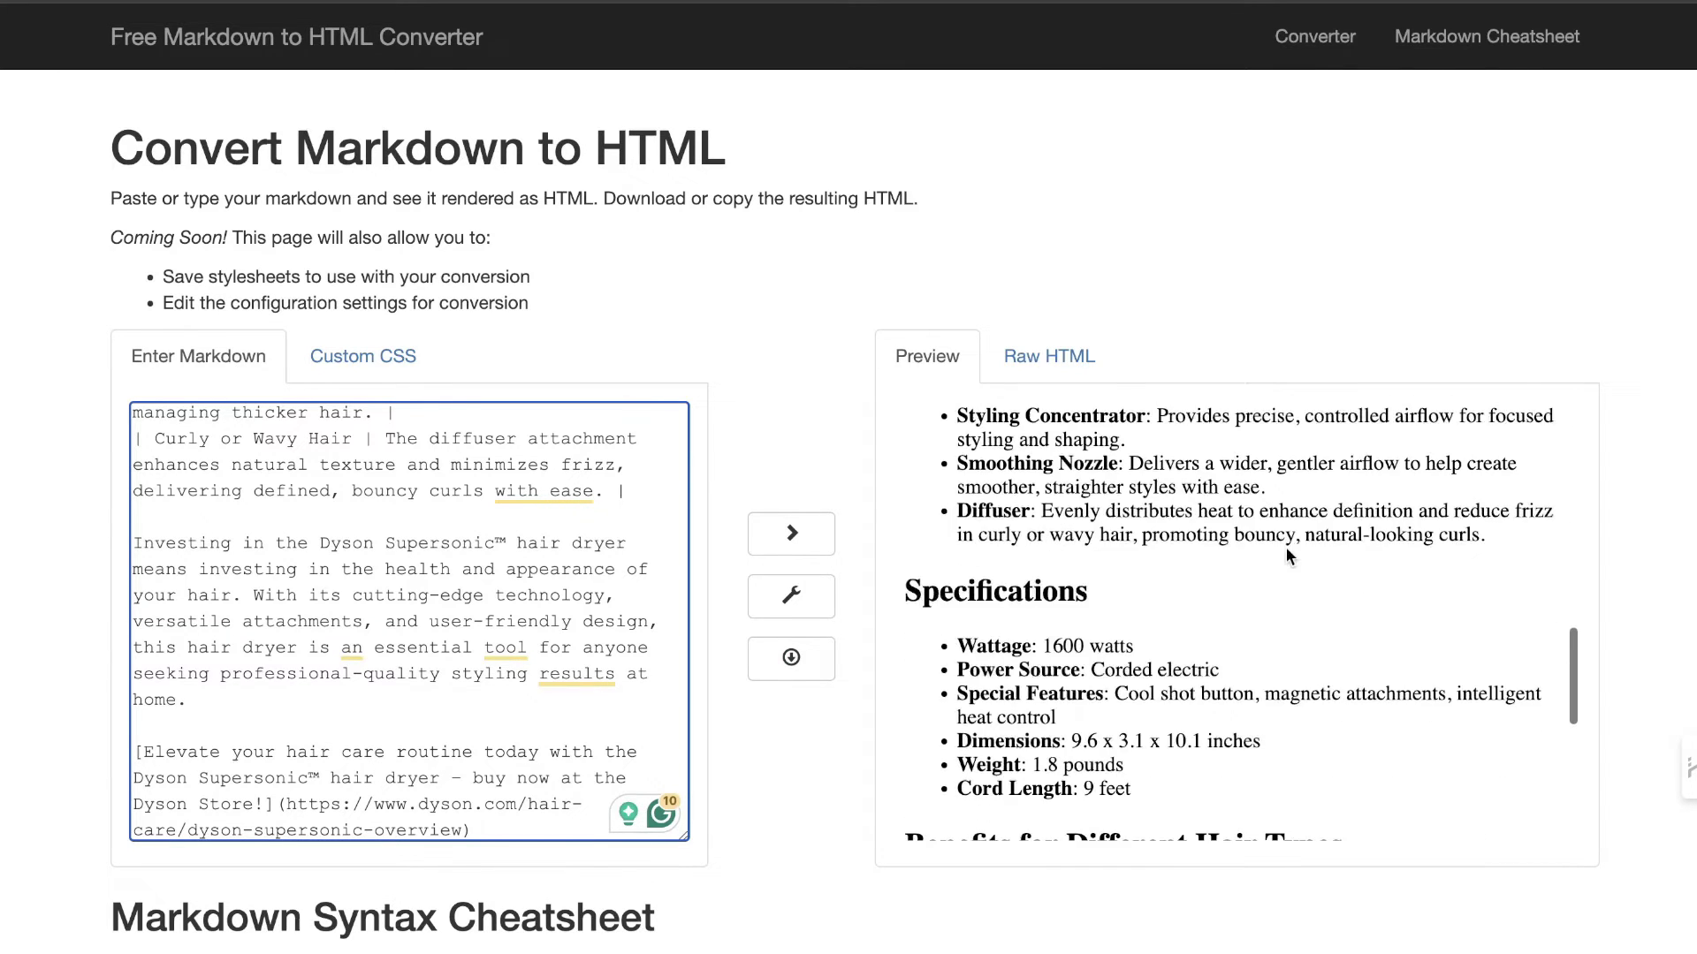
Step: Select the rendered Dyson preview text and check its word count with Word Counter Plus
{"action": "scroll", "coordinate": [1287, 550], "scroll_direction": "up", "scroll_amount": 2}
{"action": "scroll", "coordinate": [1287, 550], "scroll_direction": "down", "scroll_amount": 5}
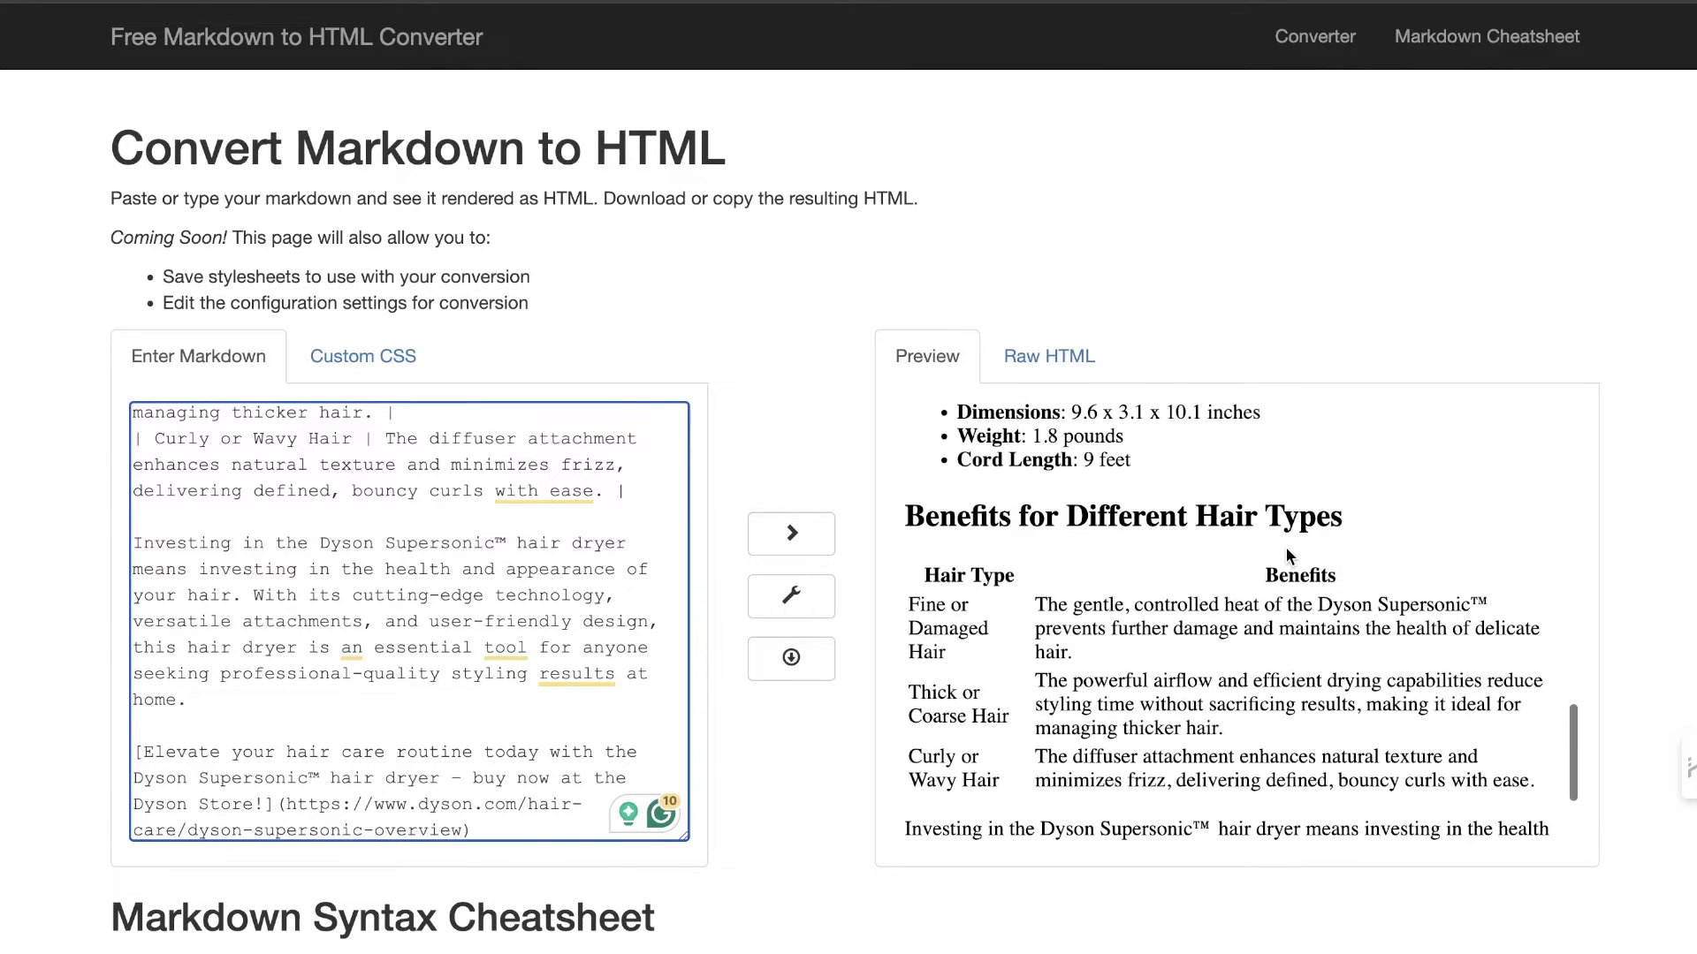
{"action": "scroll", "coordinate": [1286, 548], "scroll_direction": "down", "scroll_amount": 3}
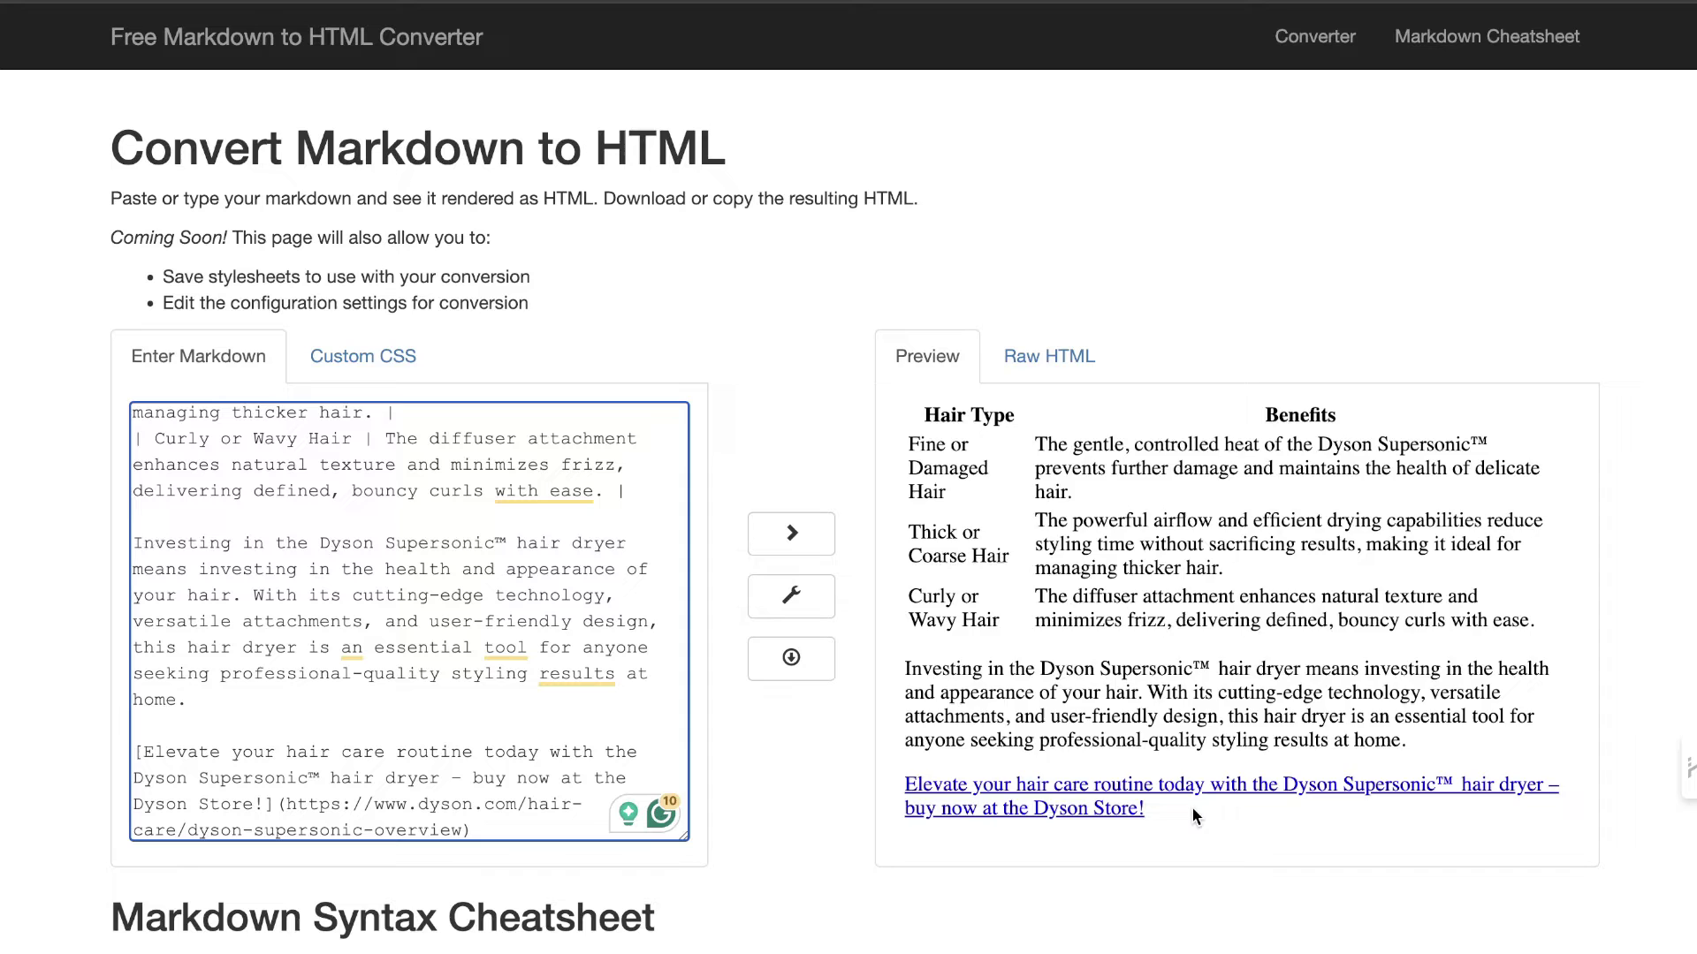
{"action": "left_click_drag", "start_coordinate": [1191, 805], "coordinate": [1010, 433]}
{"action": "right_click", "coordinate": [1010, 433]}
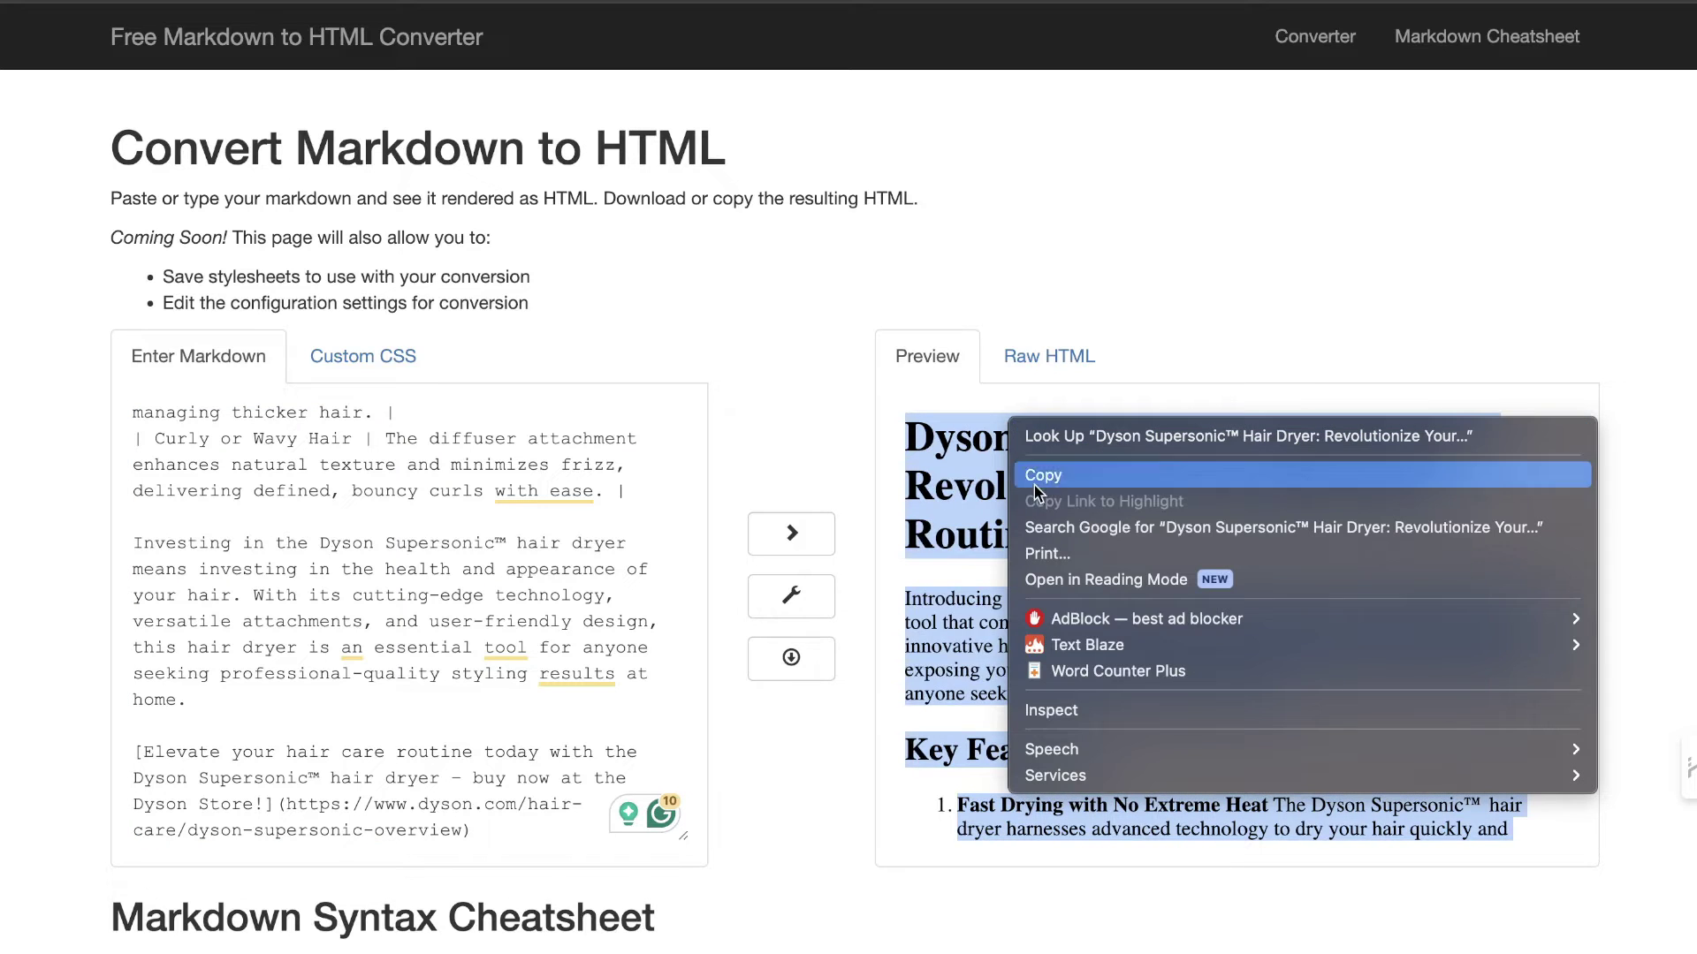
{"action": "left_click", "coordinate": [1089, 671]}
{"action": "key", "text": "Return"}
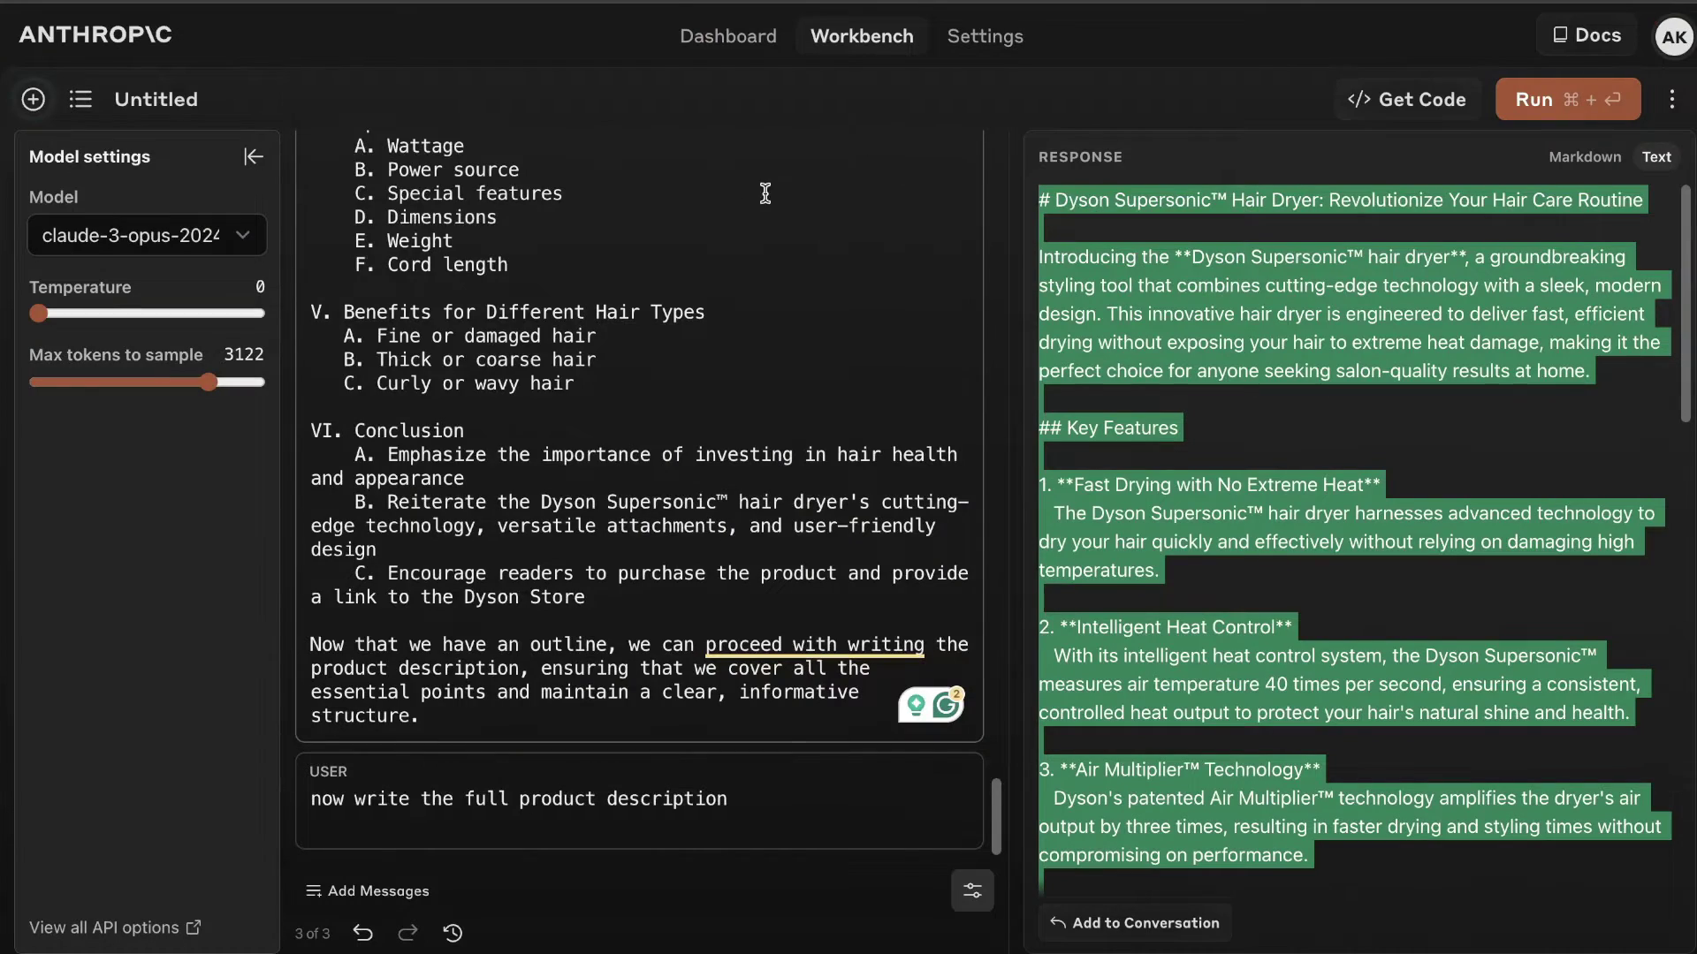
Step: Scroll through the Workbench system prompt and select all of its product-description text for copying
{"action": "scroll", "coordinate": [735, 185], "scroll_direction": "up", "scroll_amount": 15}
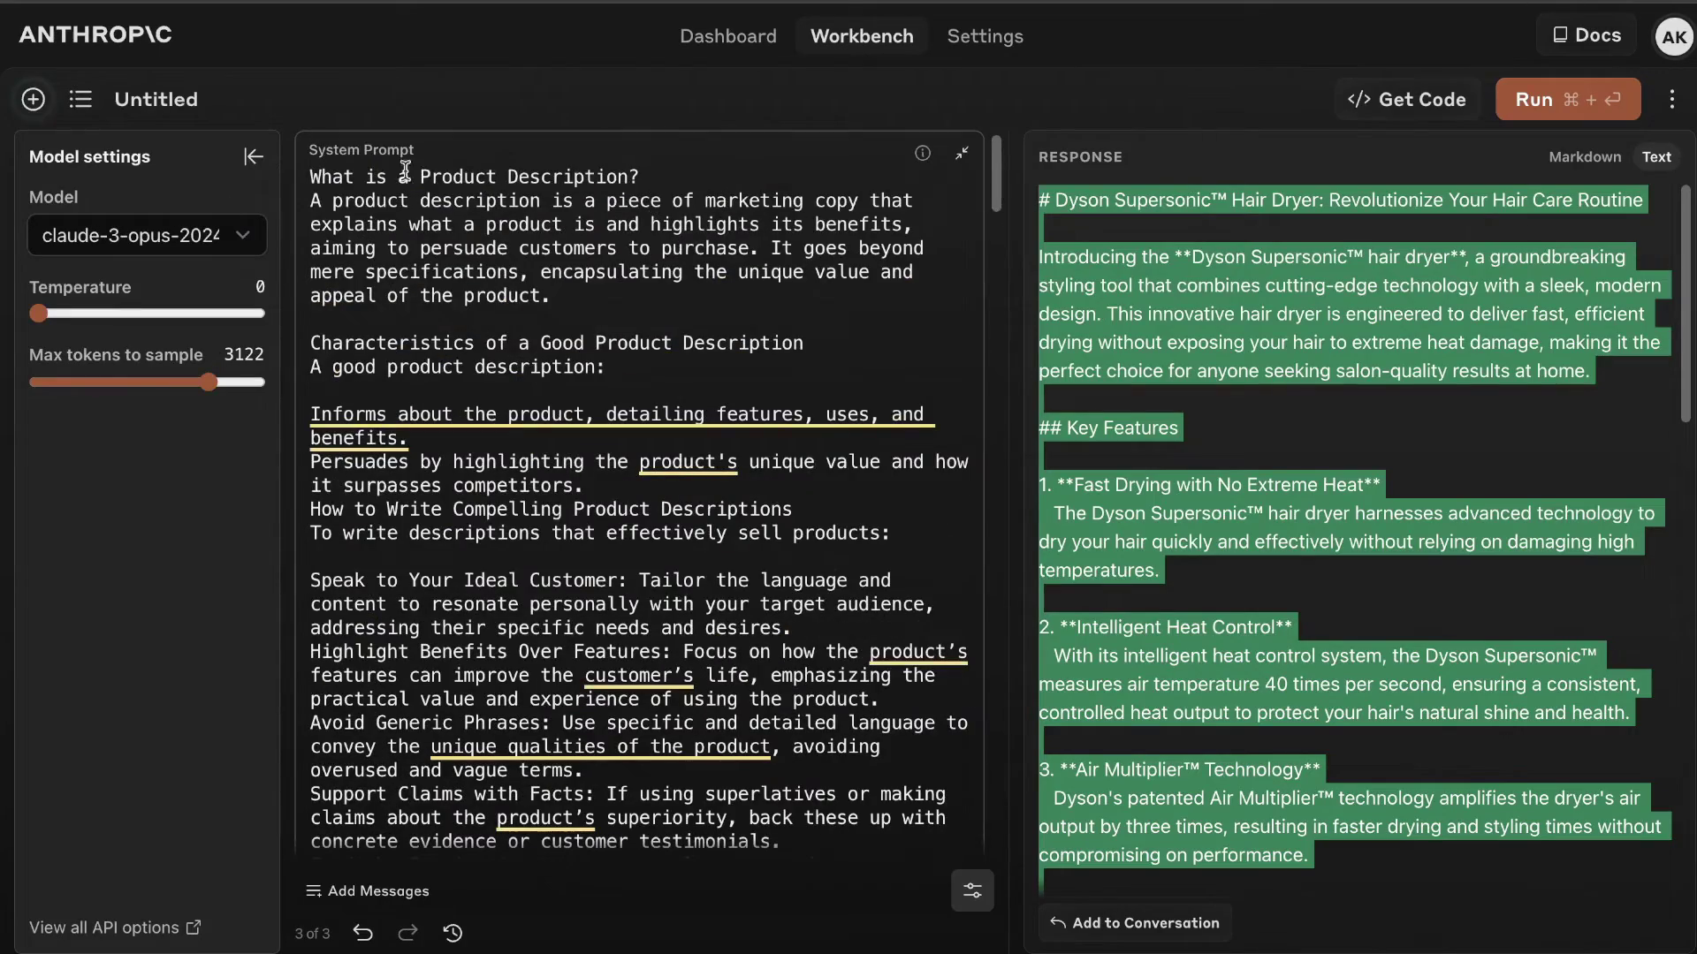
{"action": "scroll", "coordinate": [700, 491], "scroll_direction": "down", "scroll_amount": 3}
{"action": "scroll", "coordinate": [700, 491], "scroll_direction": "down", "scroll_amount": 10}
{"action": "scroll", "coordinate": [742, 575], "scroll_direction": "up", "scroll_amount": 6}
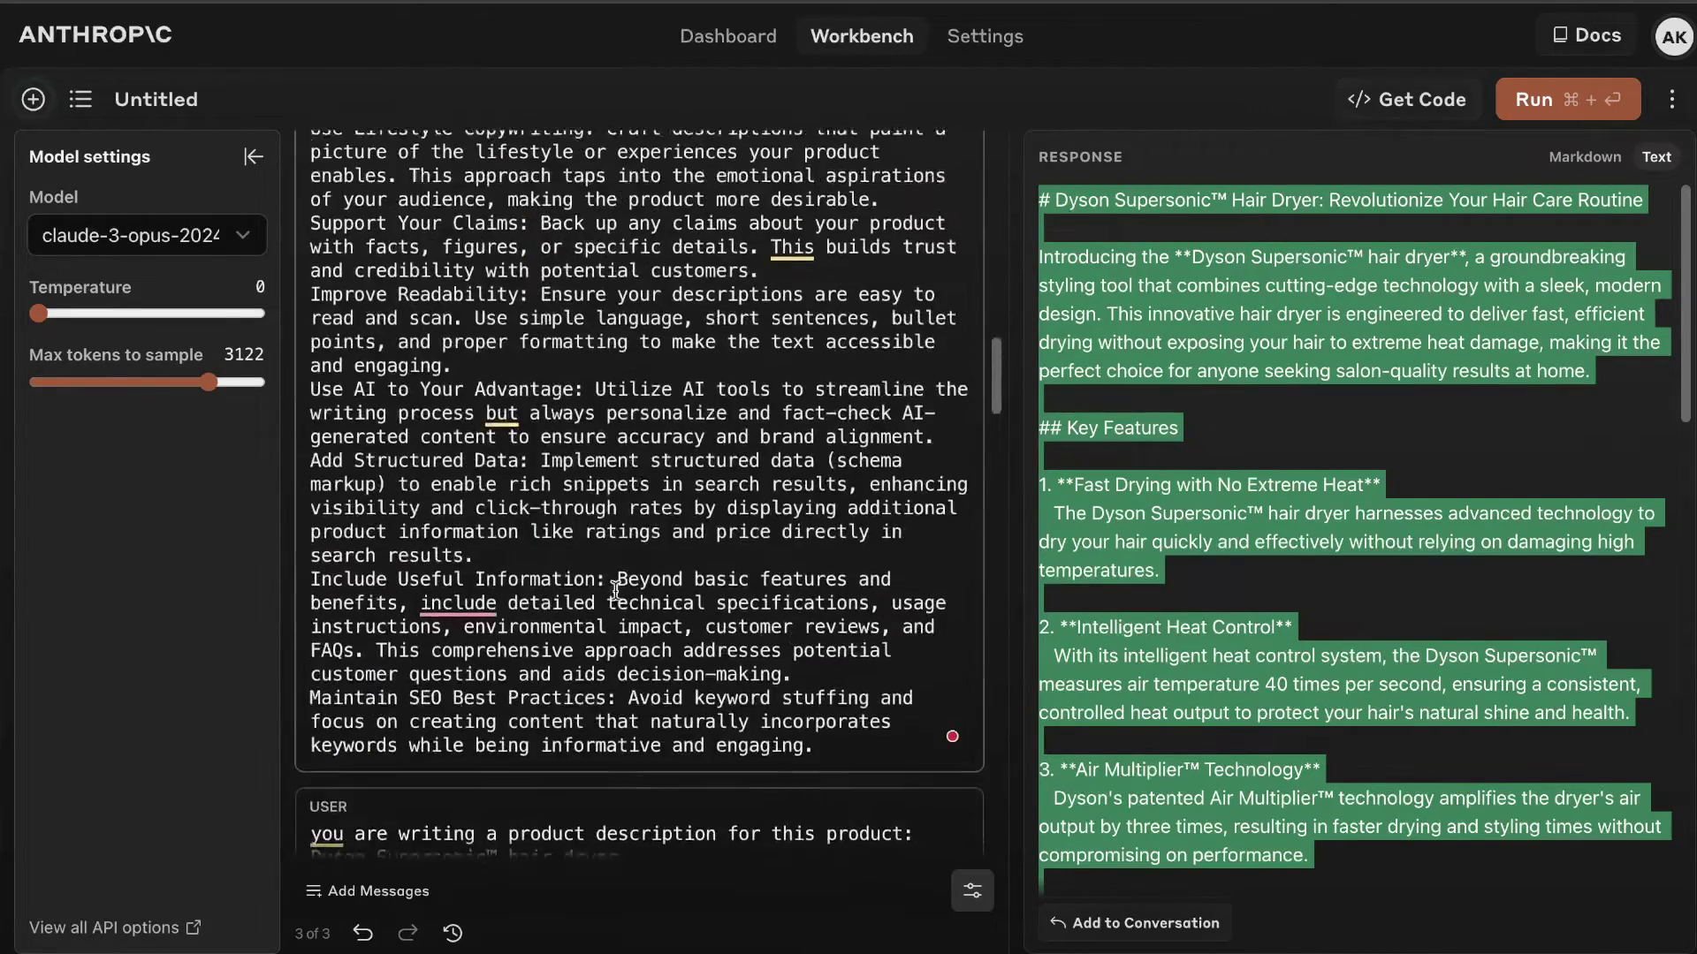
{"action": "scroll", "coordinate": [762, 638], "scroll_direction": "down", "scroll_amount": 2}
{"action": "left_click_drag", "start_coordinate": [822, 642], "coordinate": [583, 141]}
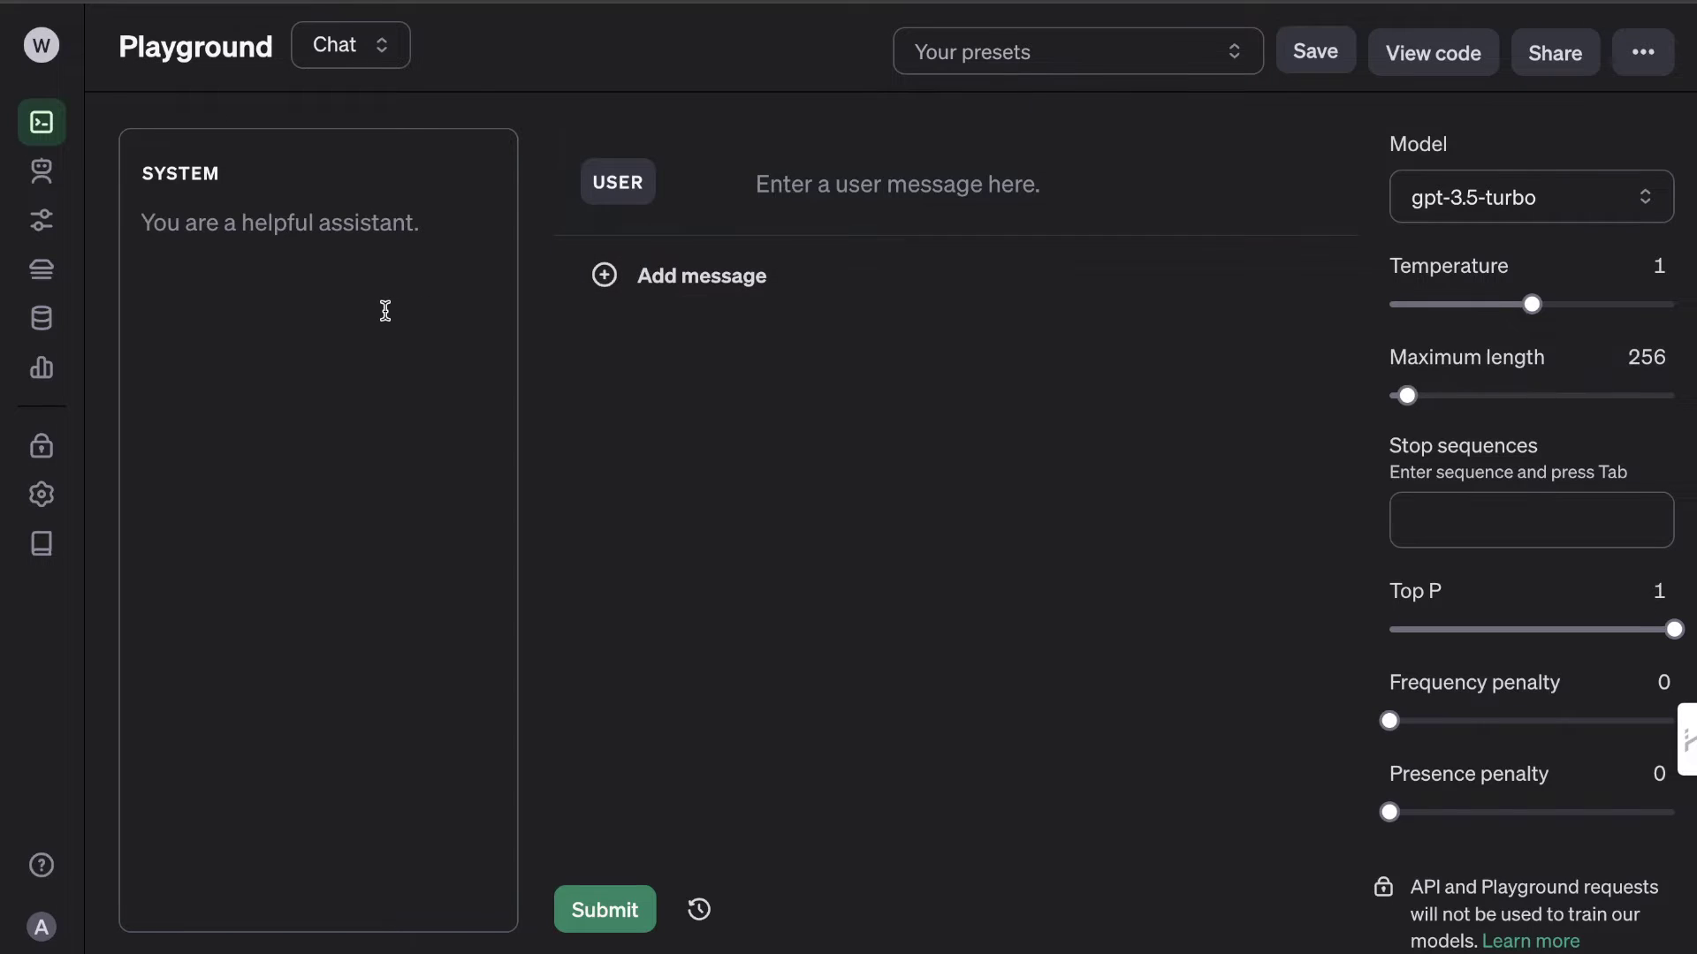
Step: Paste the product-description guidelines into the system message and the opening product request into the user message
{"action": "left_click", "coordinate": [385, 311]}
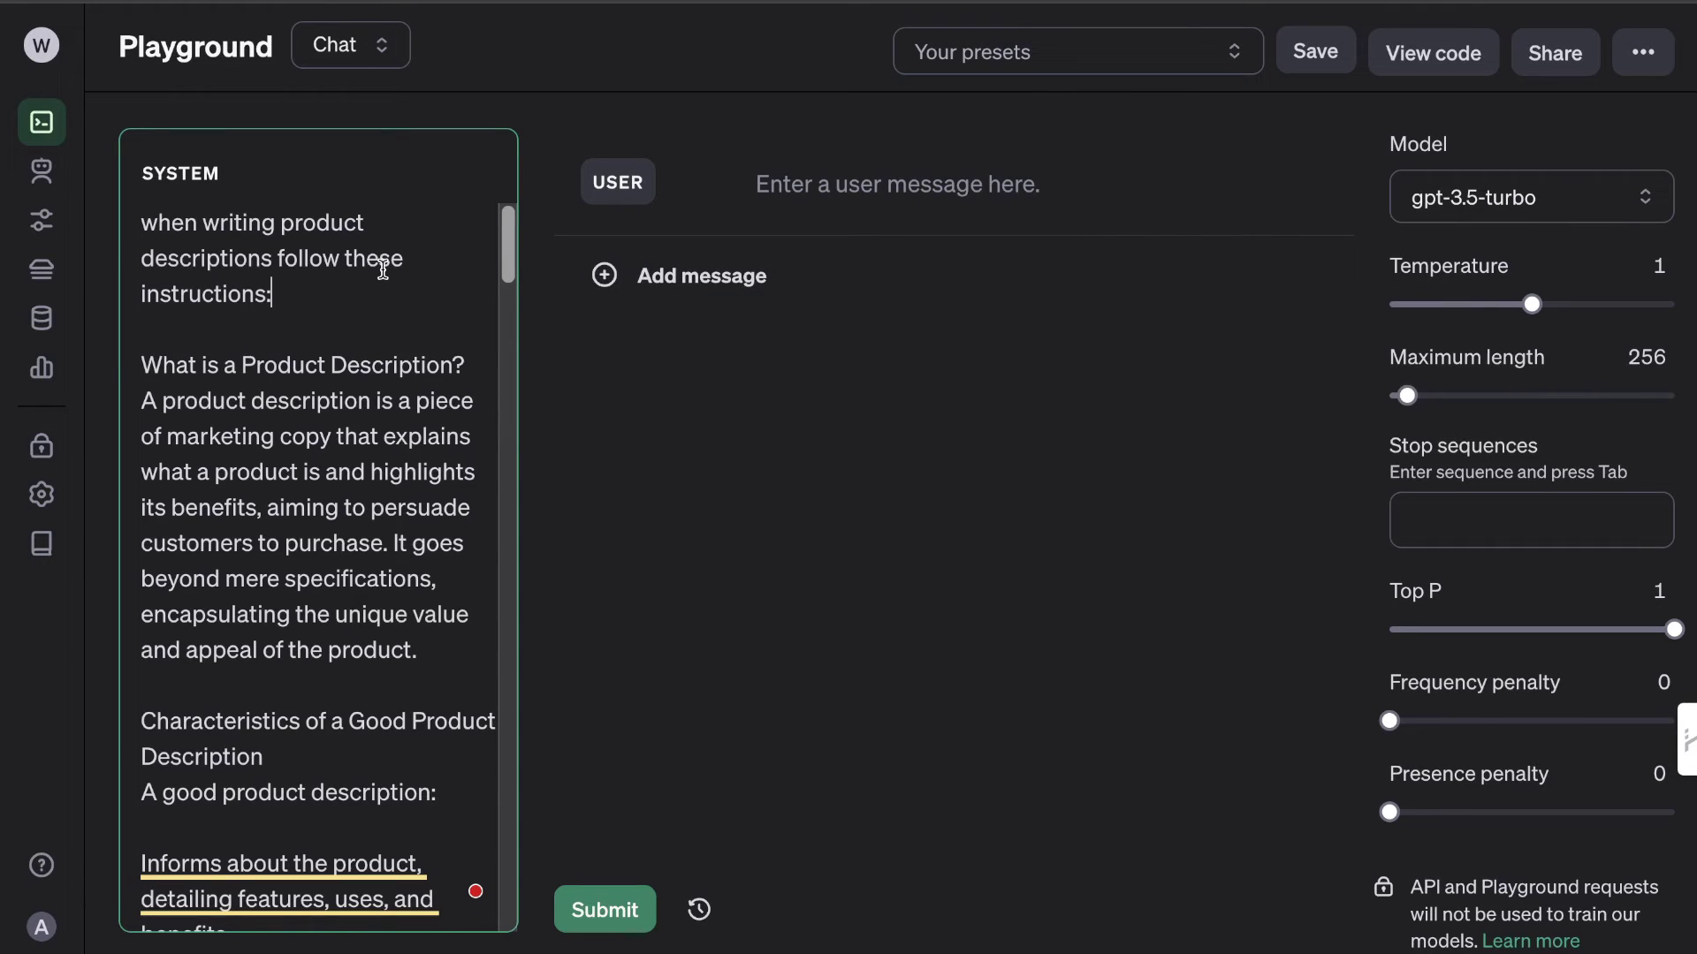
{"action": "scroll", "coordinate": [371, 310], "scroll_direction": "down", "scroll_amount": 3}
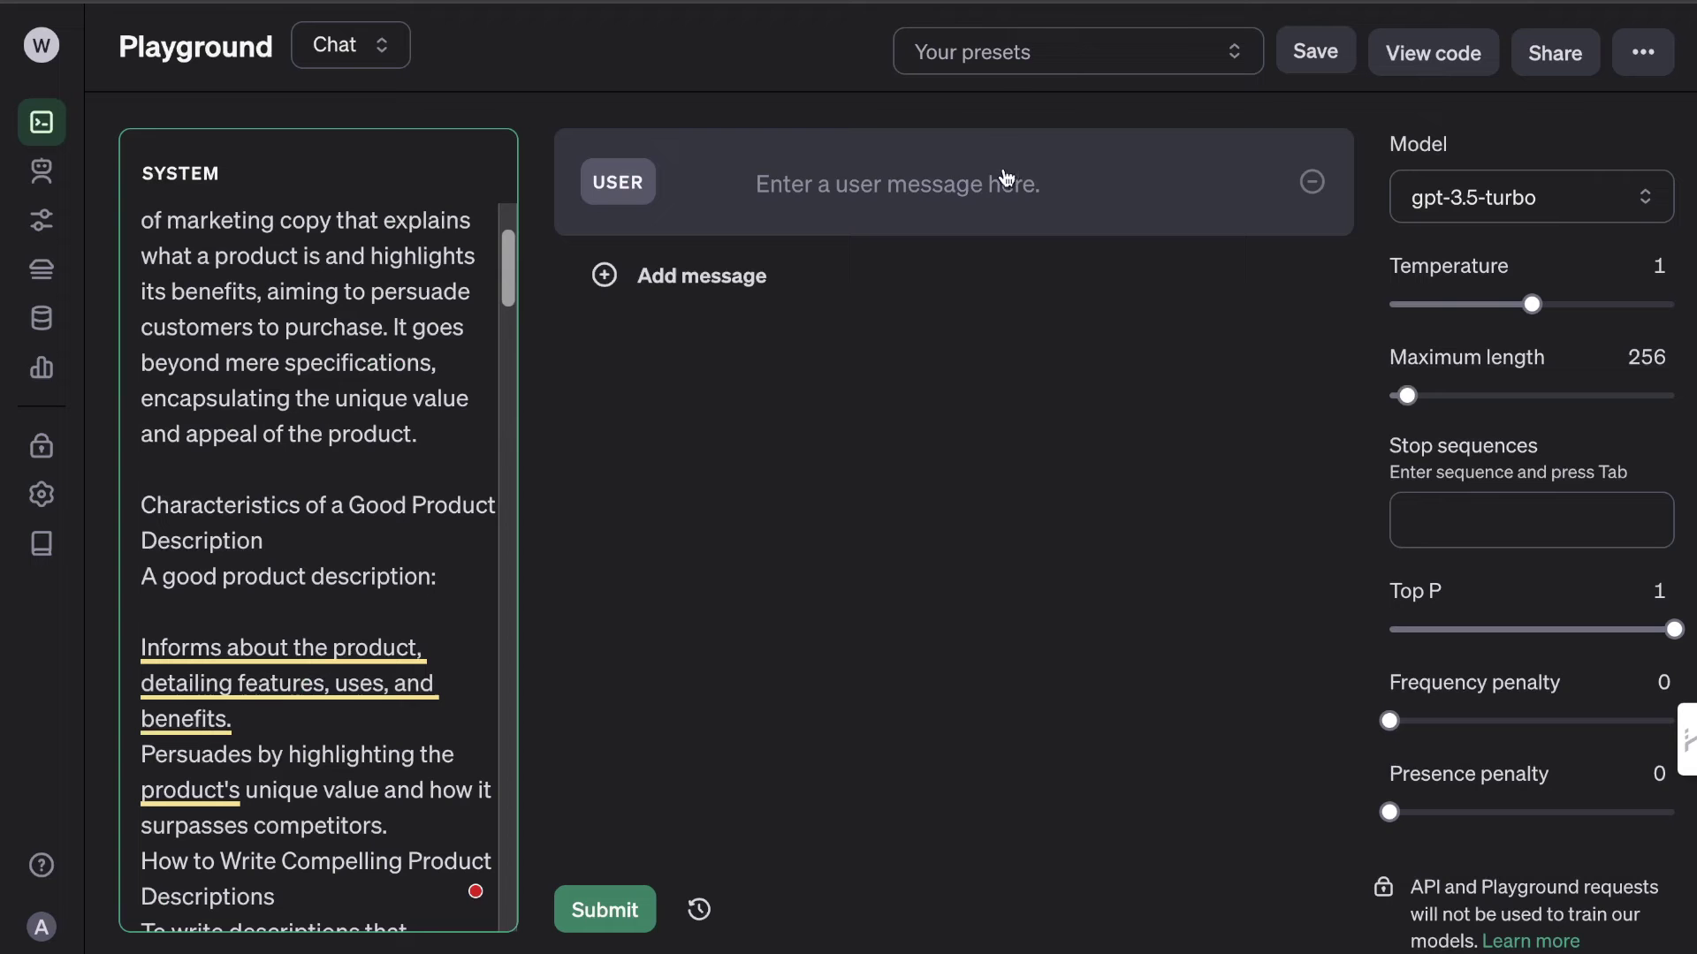
{"action": "left_click", "coordinate": [1007, 181]}
{"action": "key", "text": "ctrl+v"}
Step: Add the writing-instructions paragraph to the user message, finishing its last word with 'ting'
{"action": "left_click", "coordinate": [1004, 382]}
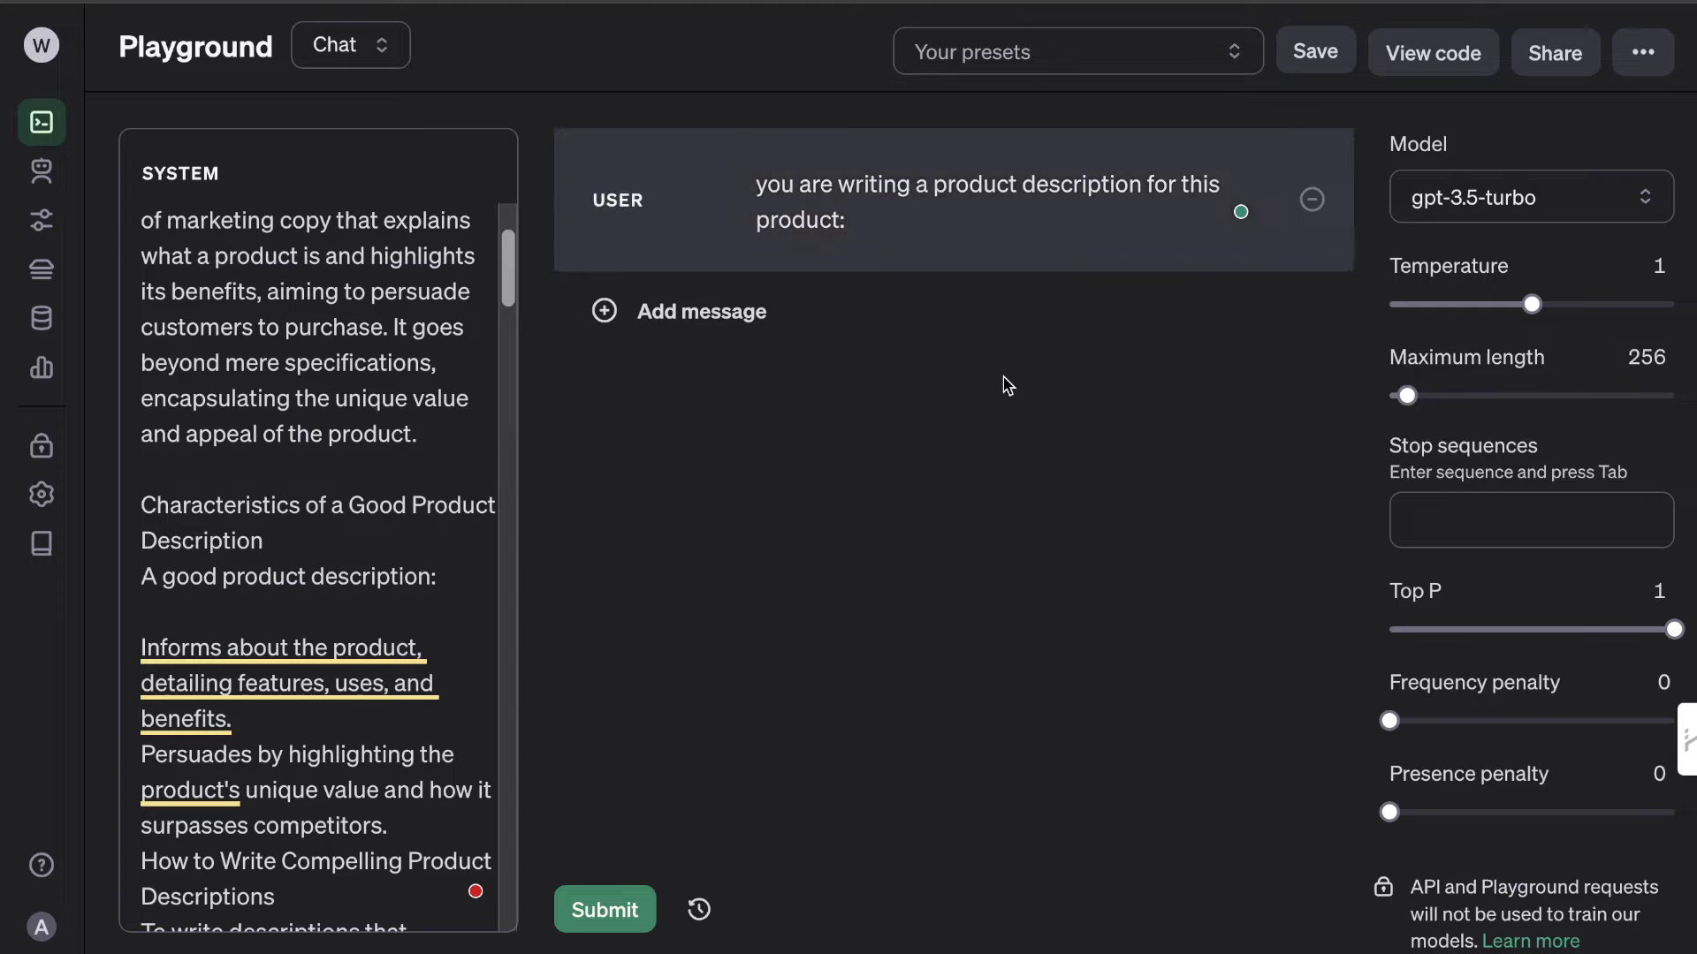
{"action": "left_click", "coordinate": [853, 228]}
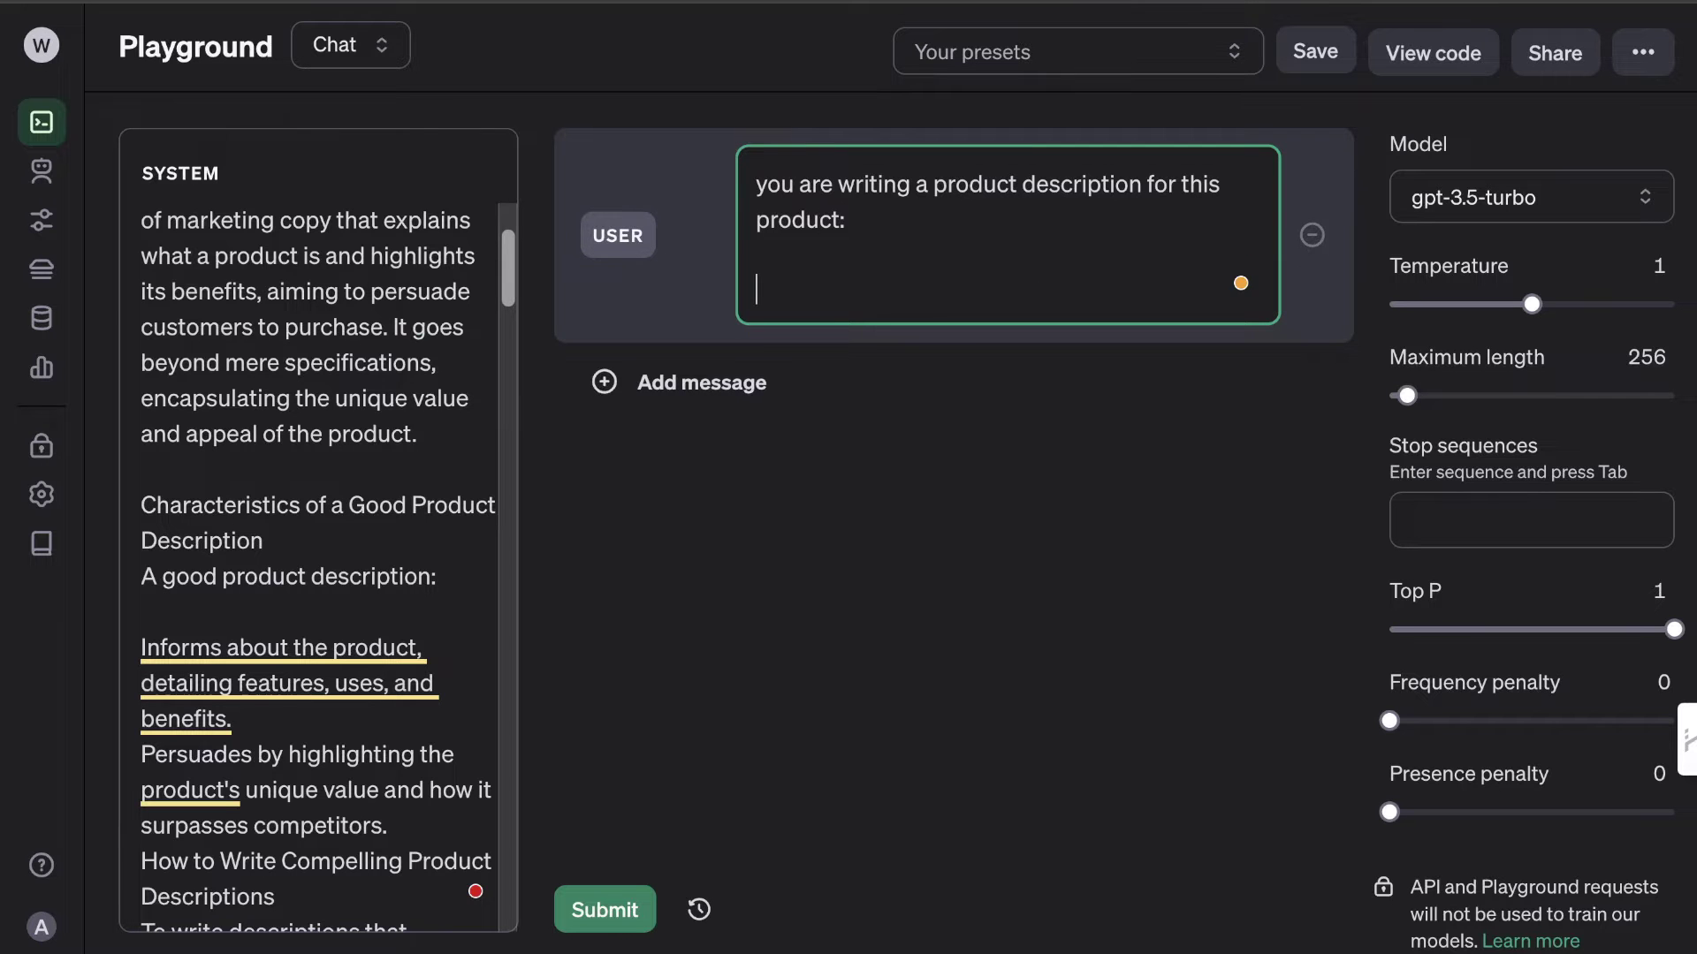
{"action": "type", "text": "When writing follow the instructions given, be indept, write in a simple to read informative tone, include as much relevant information as possible. Include tables and lists and bolded words. Write in markdown. Include links when you can"}
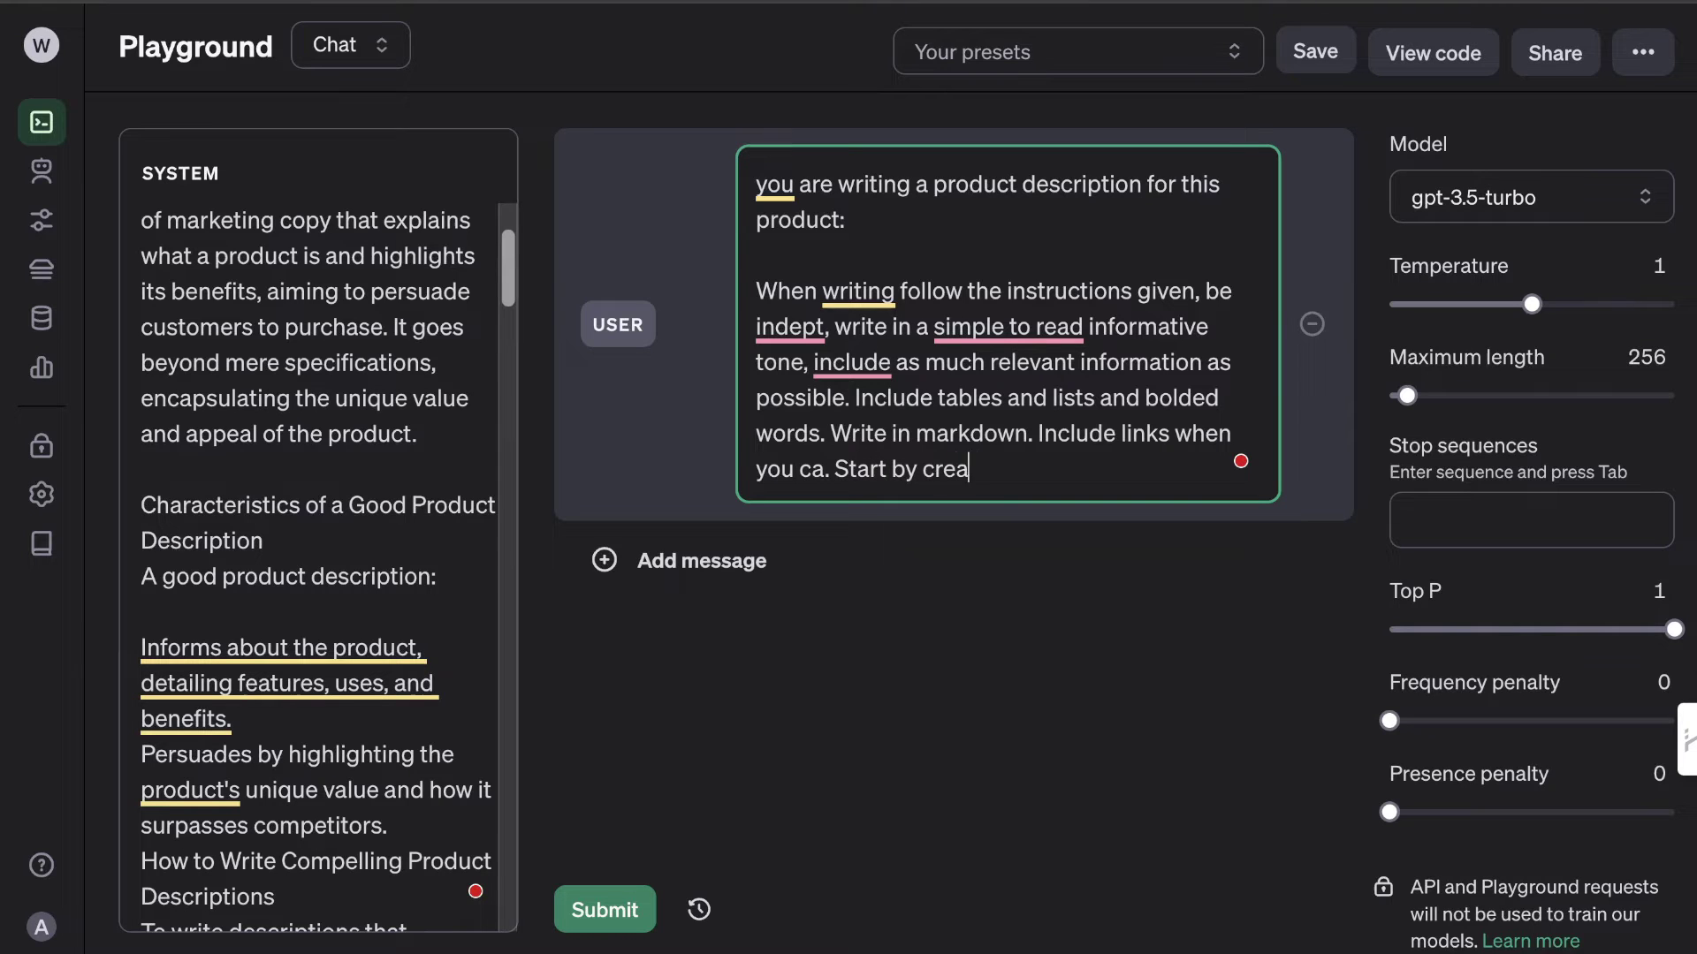
{"action": "type", "text": "ting an outline first."}
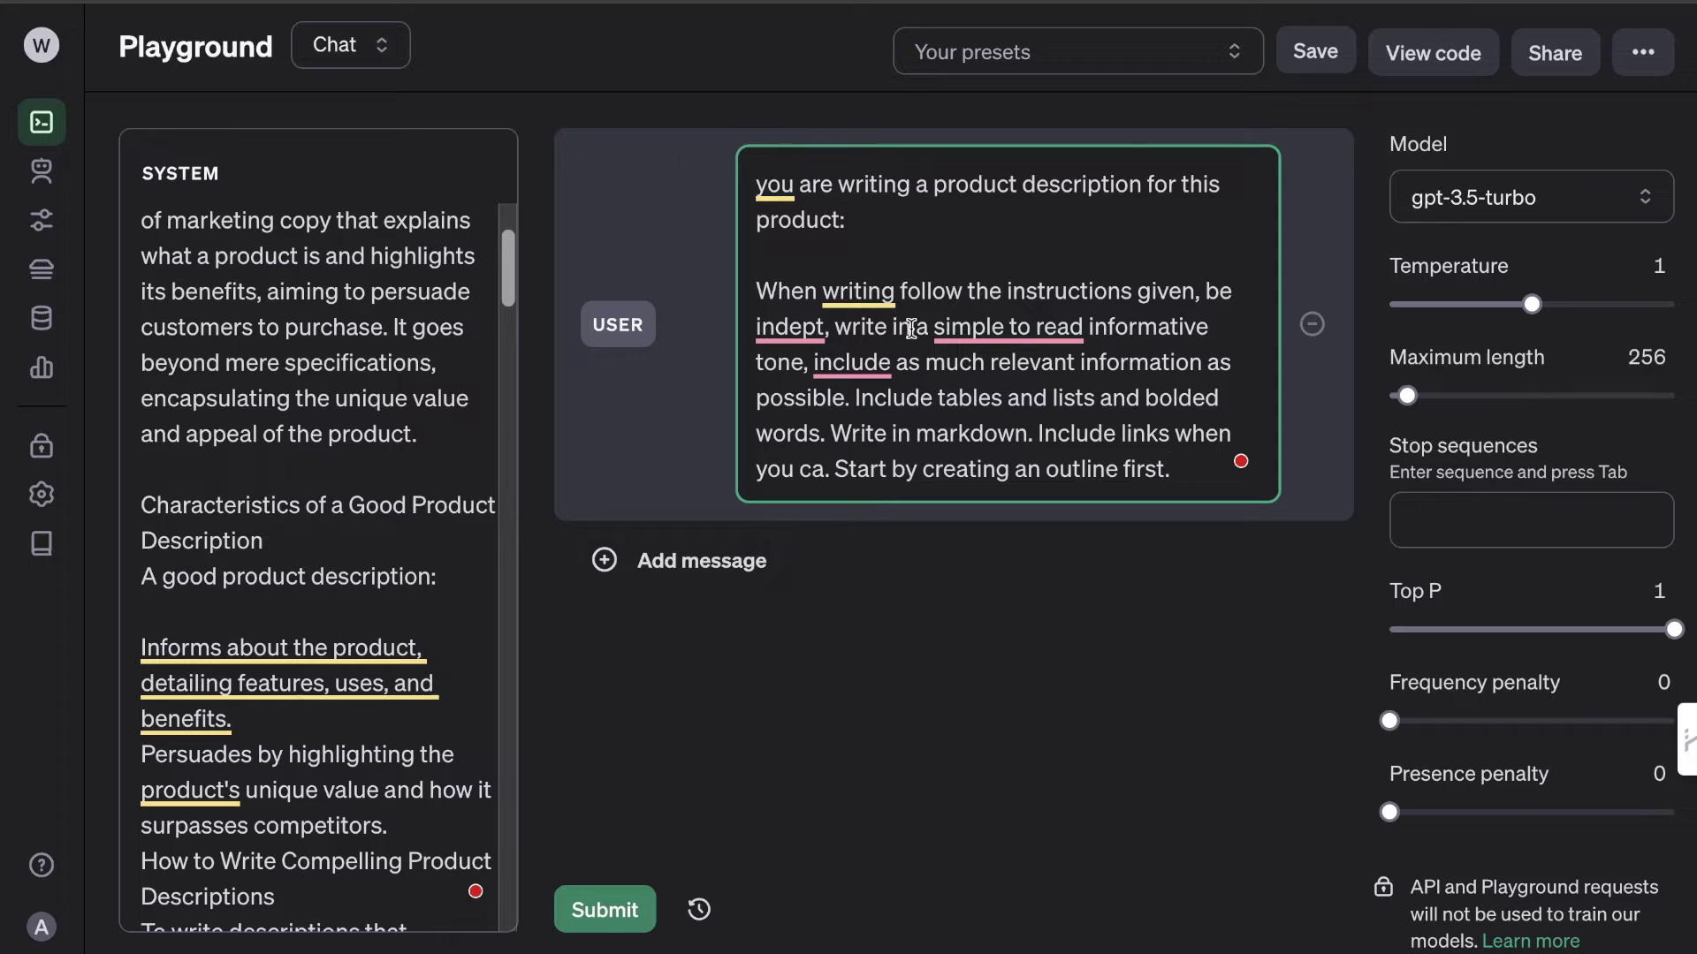
{"action": "left_click", "coordinate": [895, 229]}
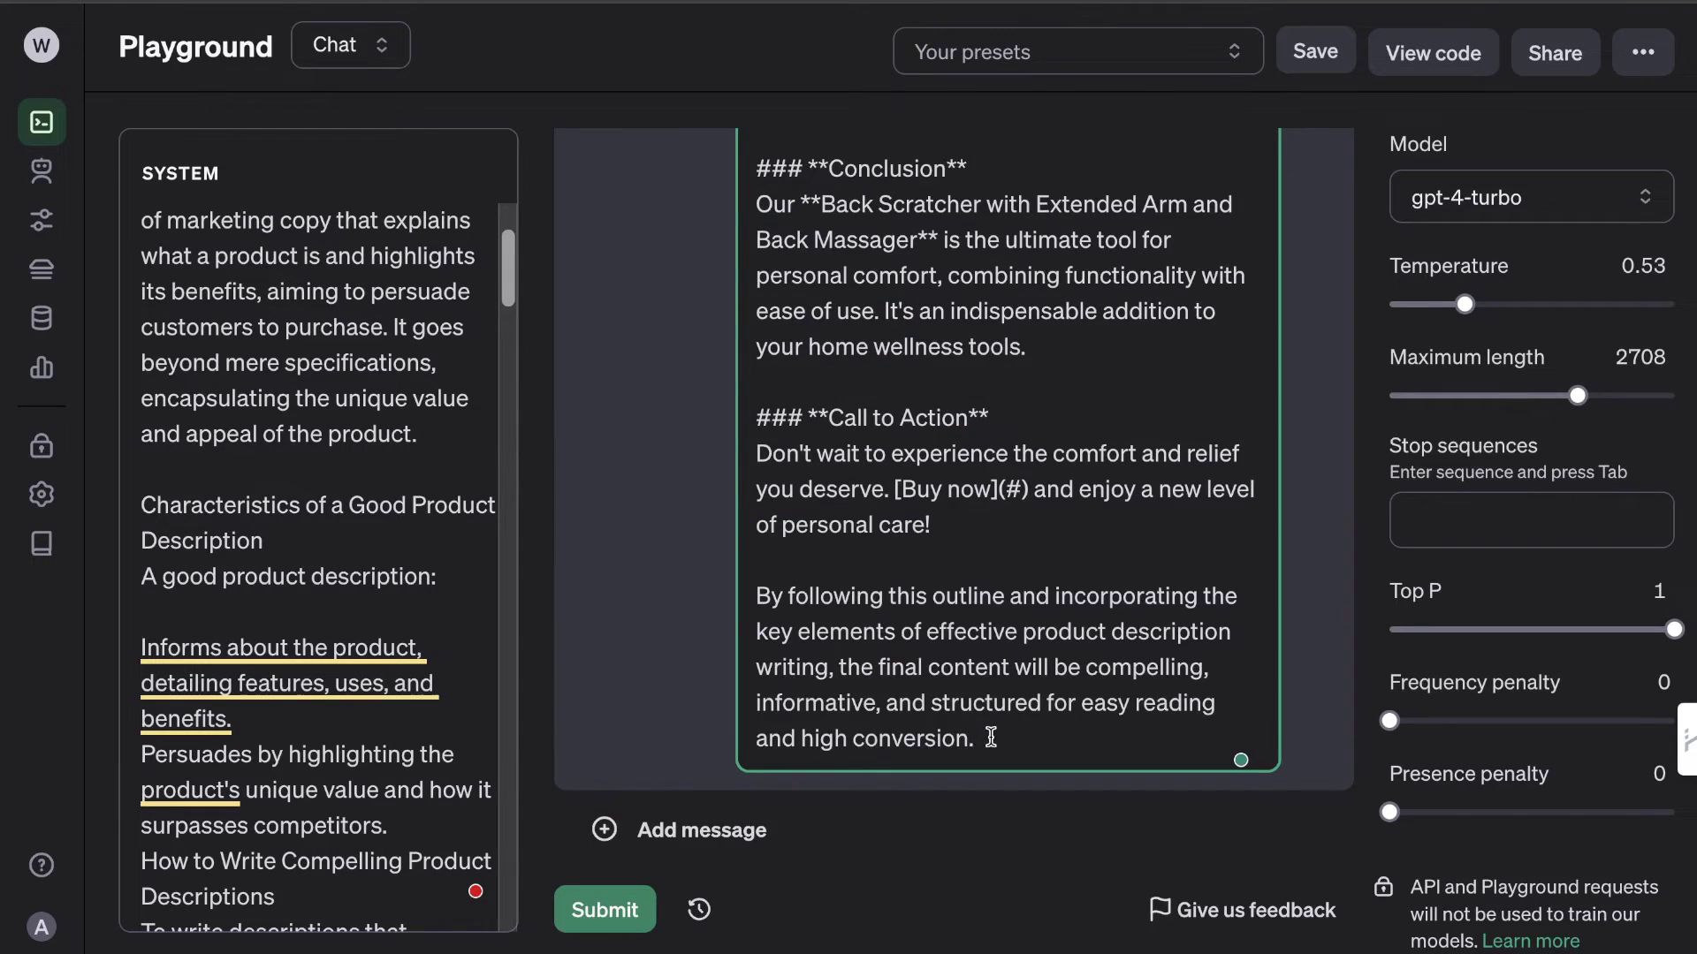
Step: Copy the gpt-4-turbo Back Scratcher reply and use it to replace the converter's Dyson markdown
{"action": "left_click_drag", "start_coordinate": [993, 734], "coordinate": [804, 620]}
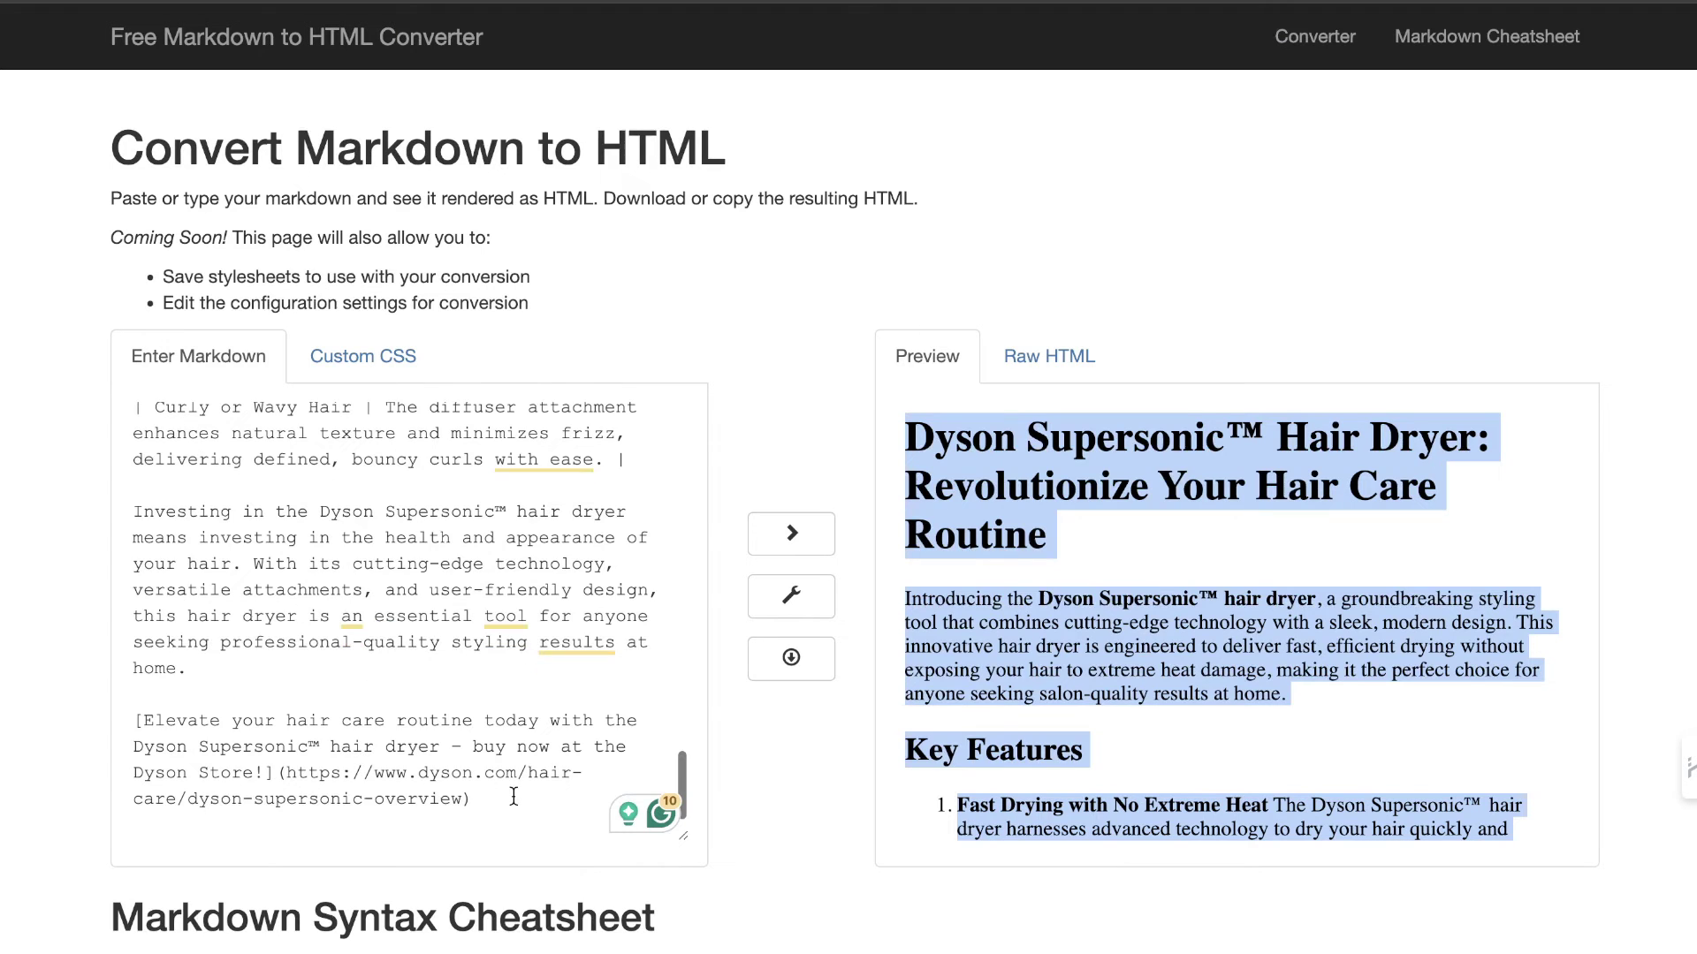
{"action": "key", "text": "ctrl+a"}
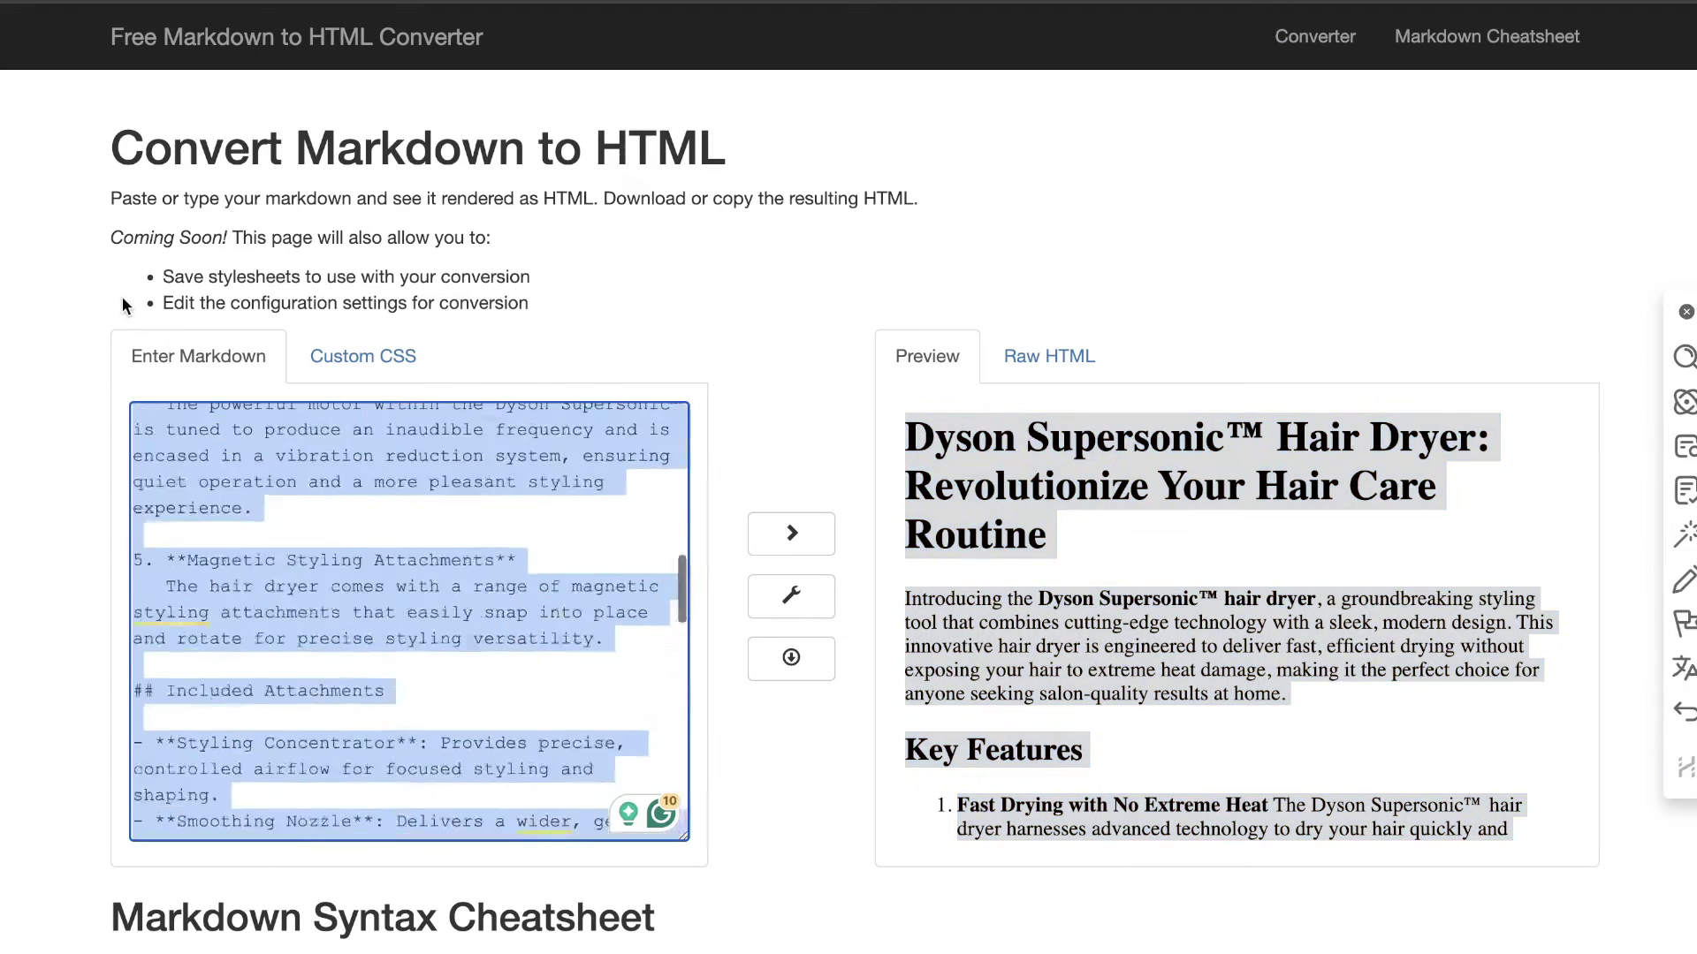
{"action": "key", "text": "BackSpace"}
{"action": "key", "text": "ctrl+v"}
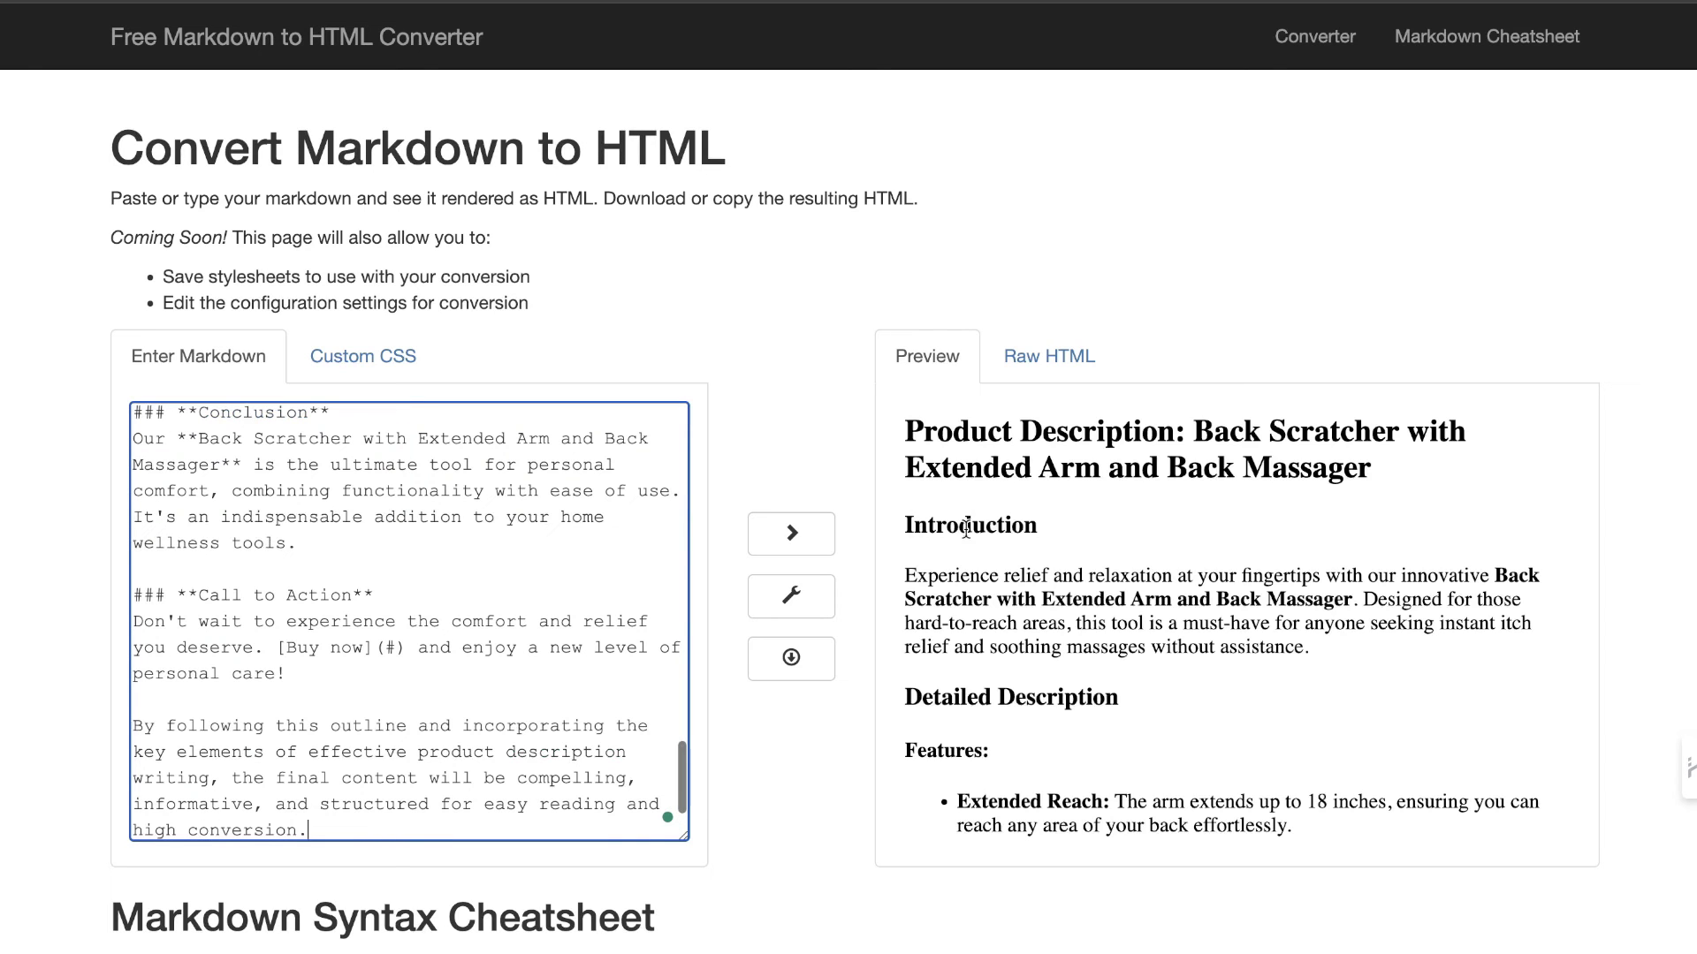
Step: Scroll through the rendered Back Scratcher HTML preview to review it
{"action": "scroll", "coordinate": [1189, 567], "scroll_direction": "down", "scroll_amount": 10}
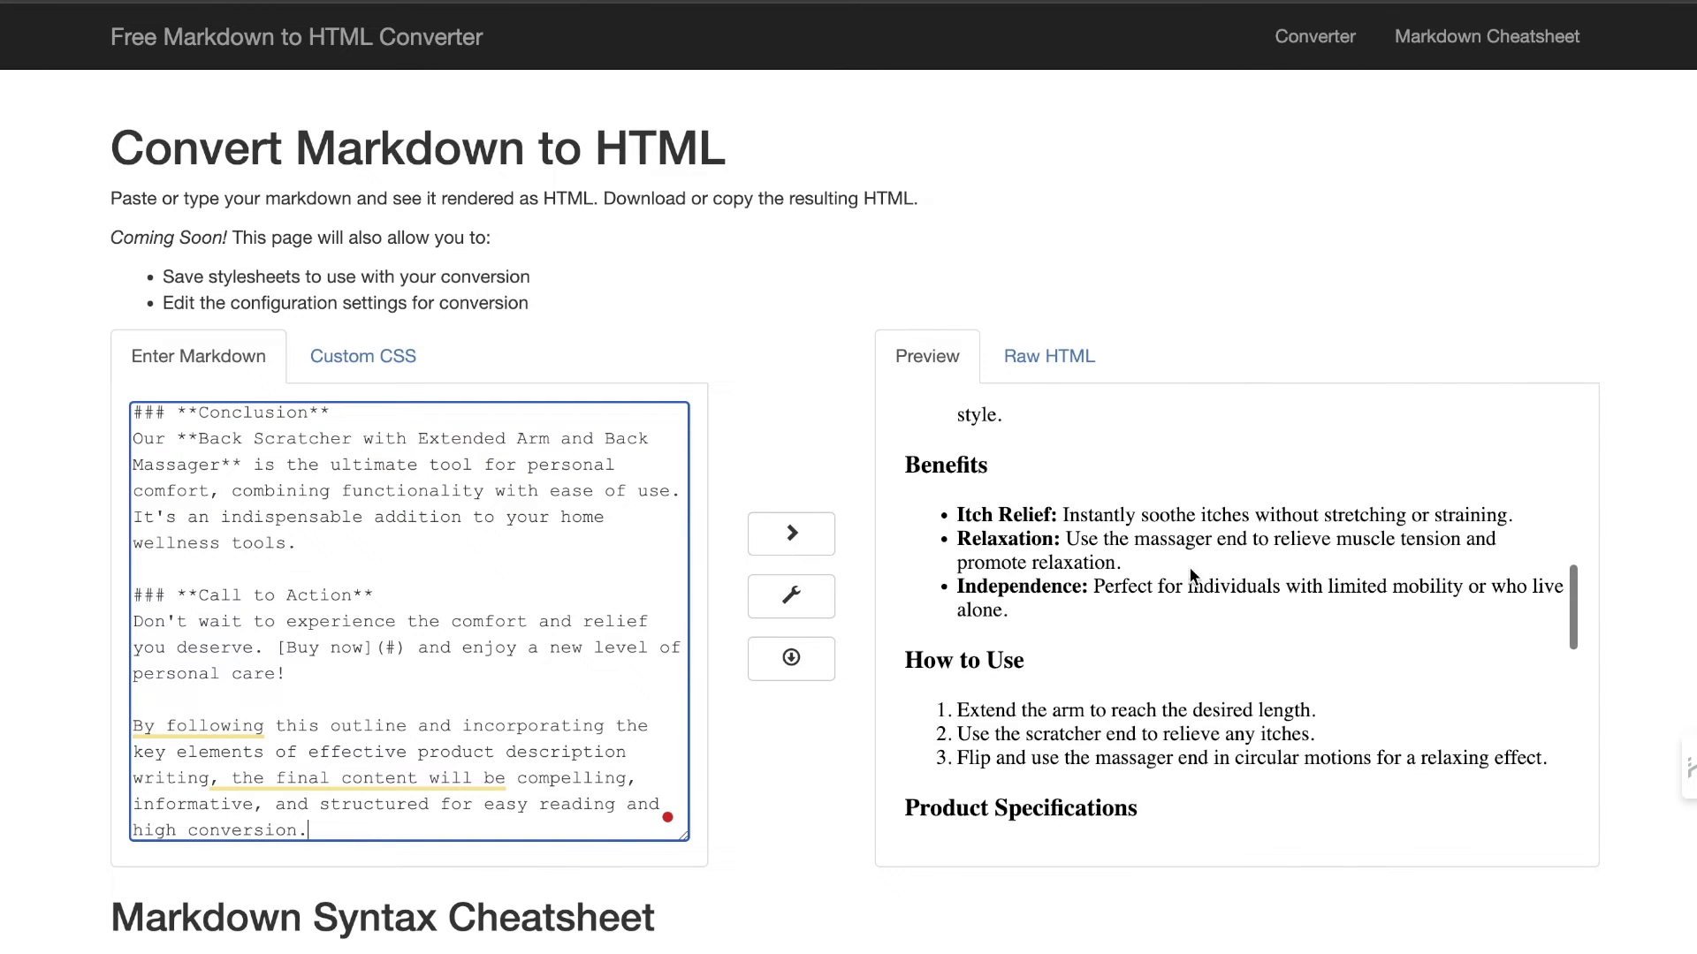
{"action": "scroll", "coordinate": [1191, 574], "scroll_direction": "down", "scroll_amount": 10}
{"action": "scroll", "coordinate": [1238, 530], "scroll_direction": "up", "scroll_amount": 15}
{"action": "scroll", "coordinate": [1270, 541], "scroll_direction": "down", "scroll_amount": 5}
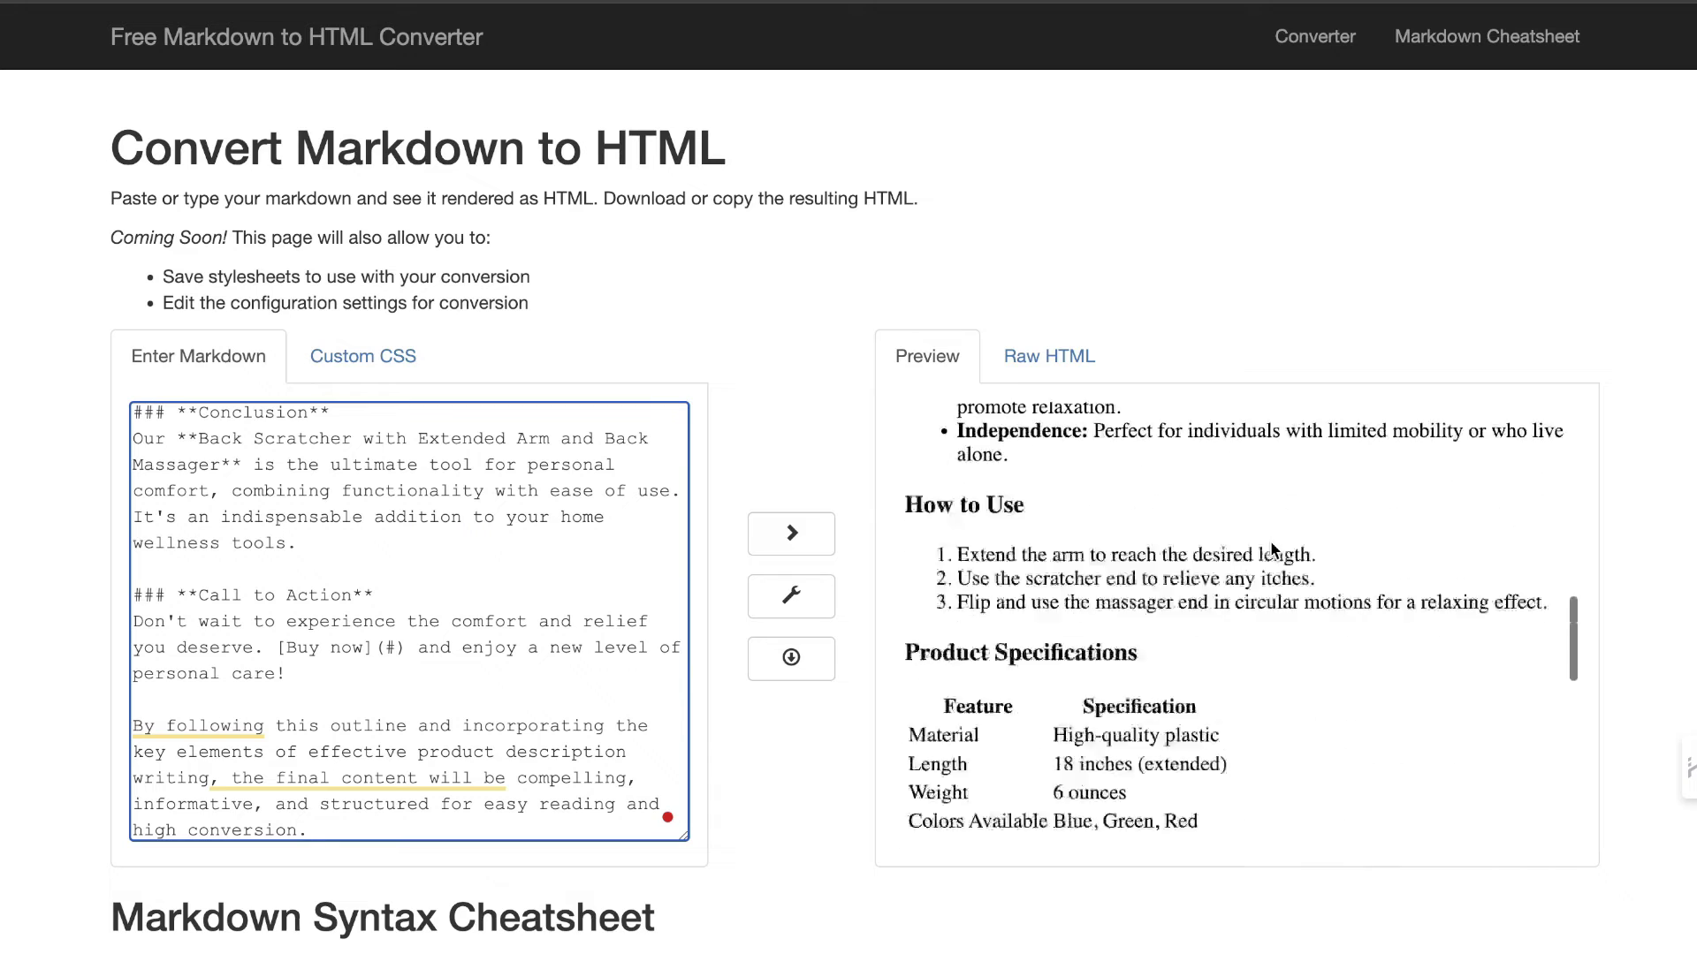
{"action": "scroll", "coordinate": [1270, 541], "scroll_direction": "down", "scroll_amount": 5}
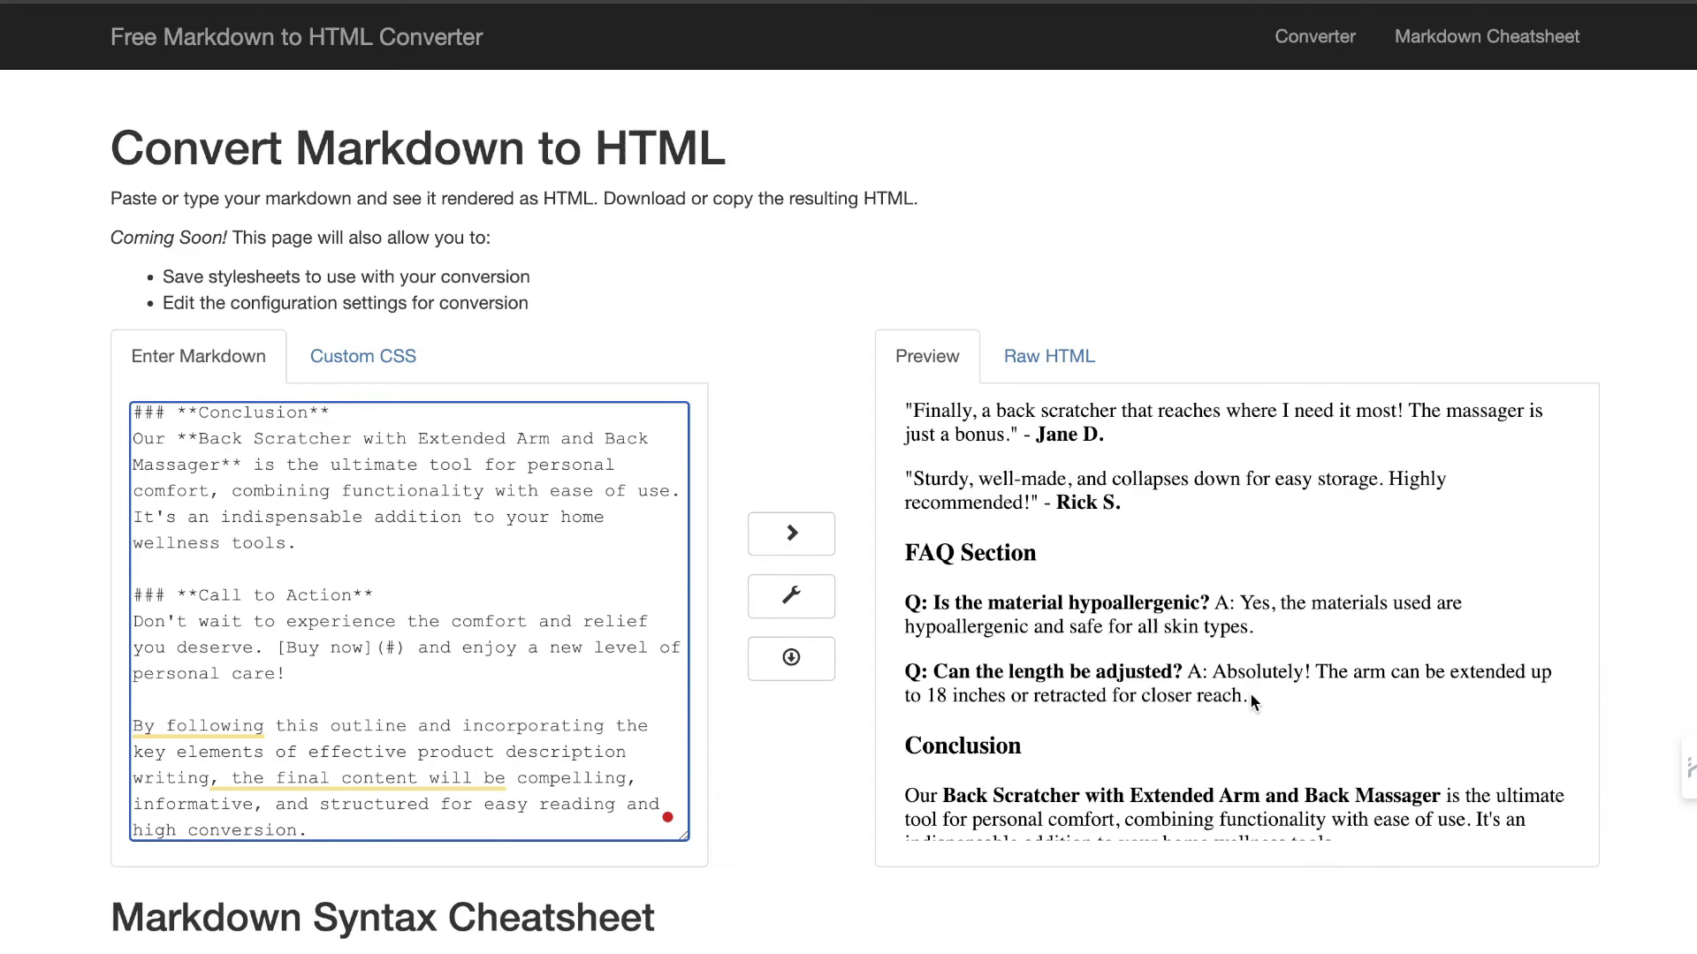
{"action": "scroll", "coordinate": [1250, 692], "scroll_direction": "up", "scroll_amount": 10}
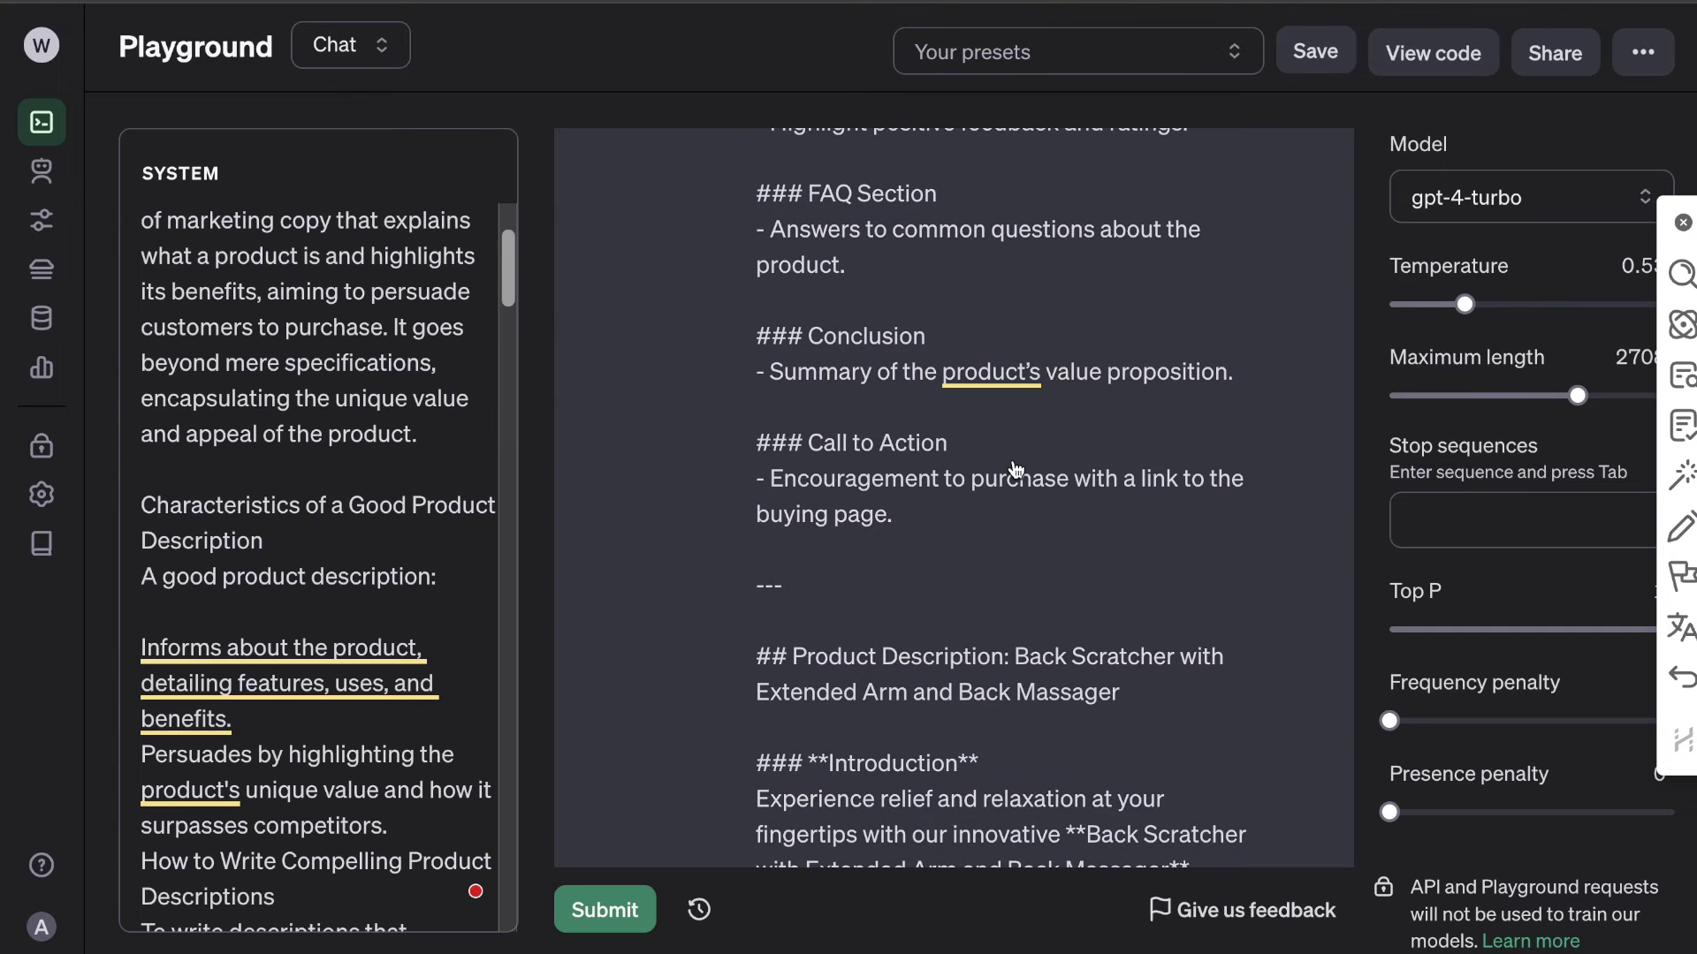
Step: Scroll the gpt-4-turbo assistant reply holding the Back Scratcher description
{"action": "scroll", "coordinate": [1017, 468], "scroll_direction": "up", "scroll_amount": 10}
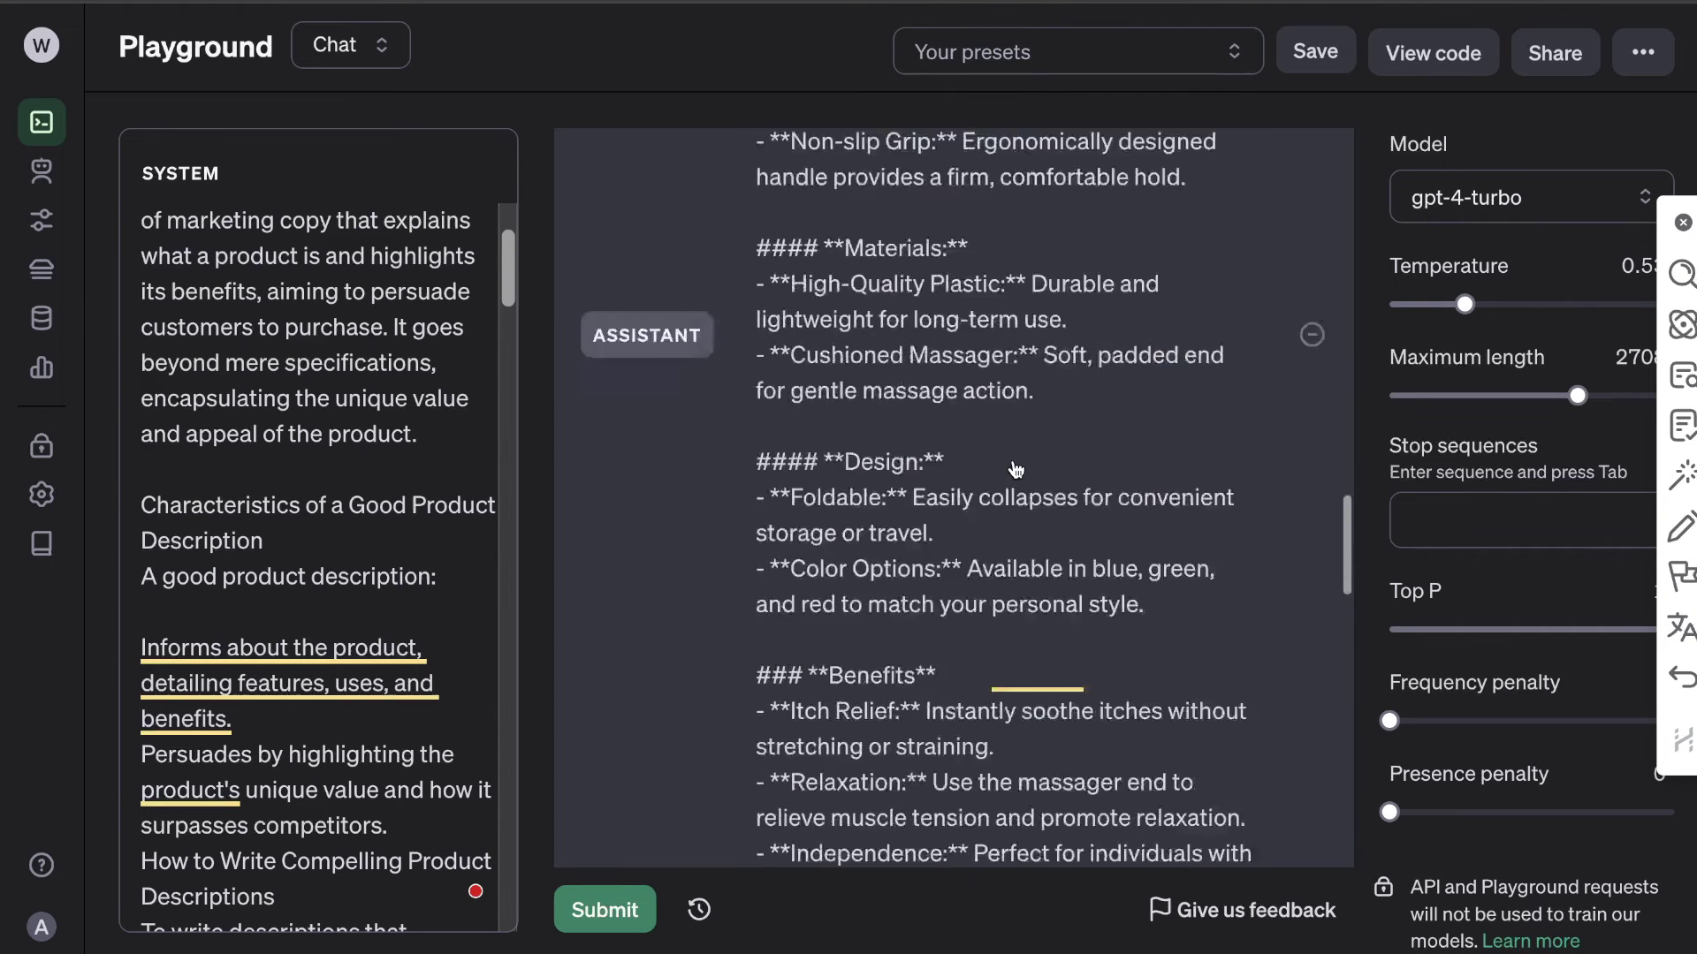
{"action": "scroll", "coordinate": [1016, 468], "scroll_direction": "down", "scroll_amount": 1}
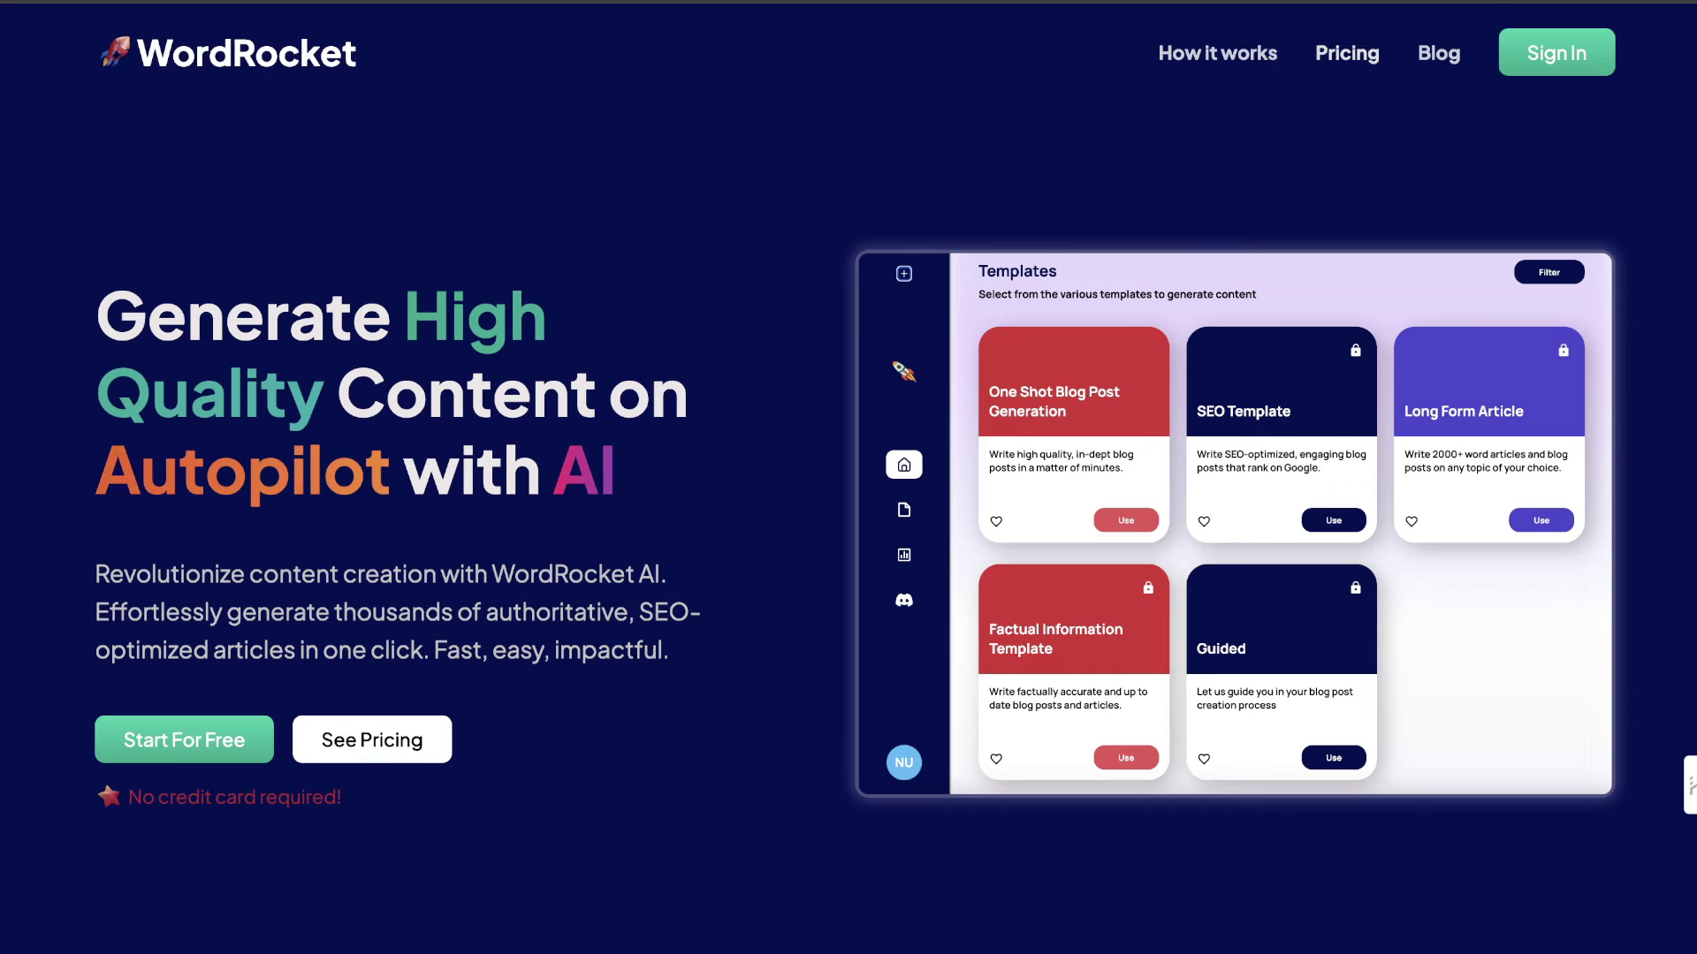
Step: Sign in to WordRocket from the landing page to open the template dashboard
{"action": "left_click", "coordinate": [1544, 64]}
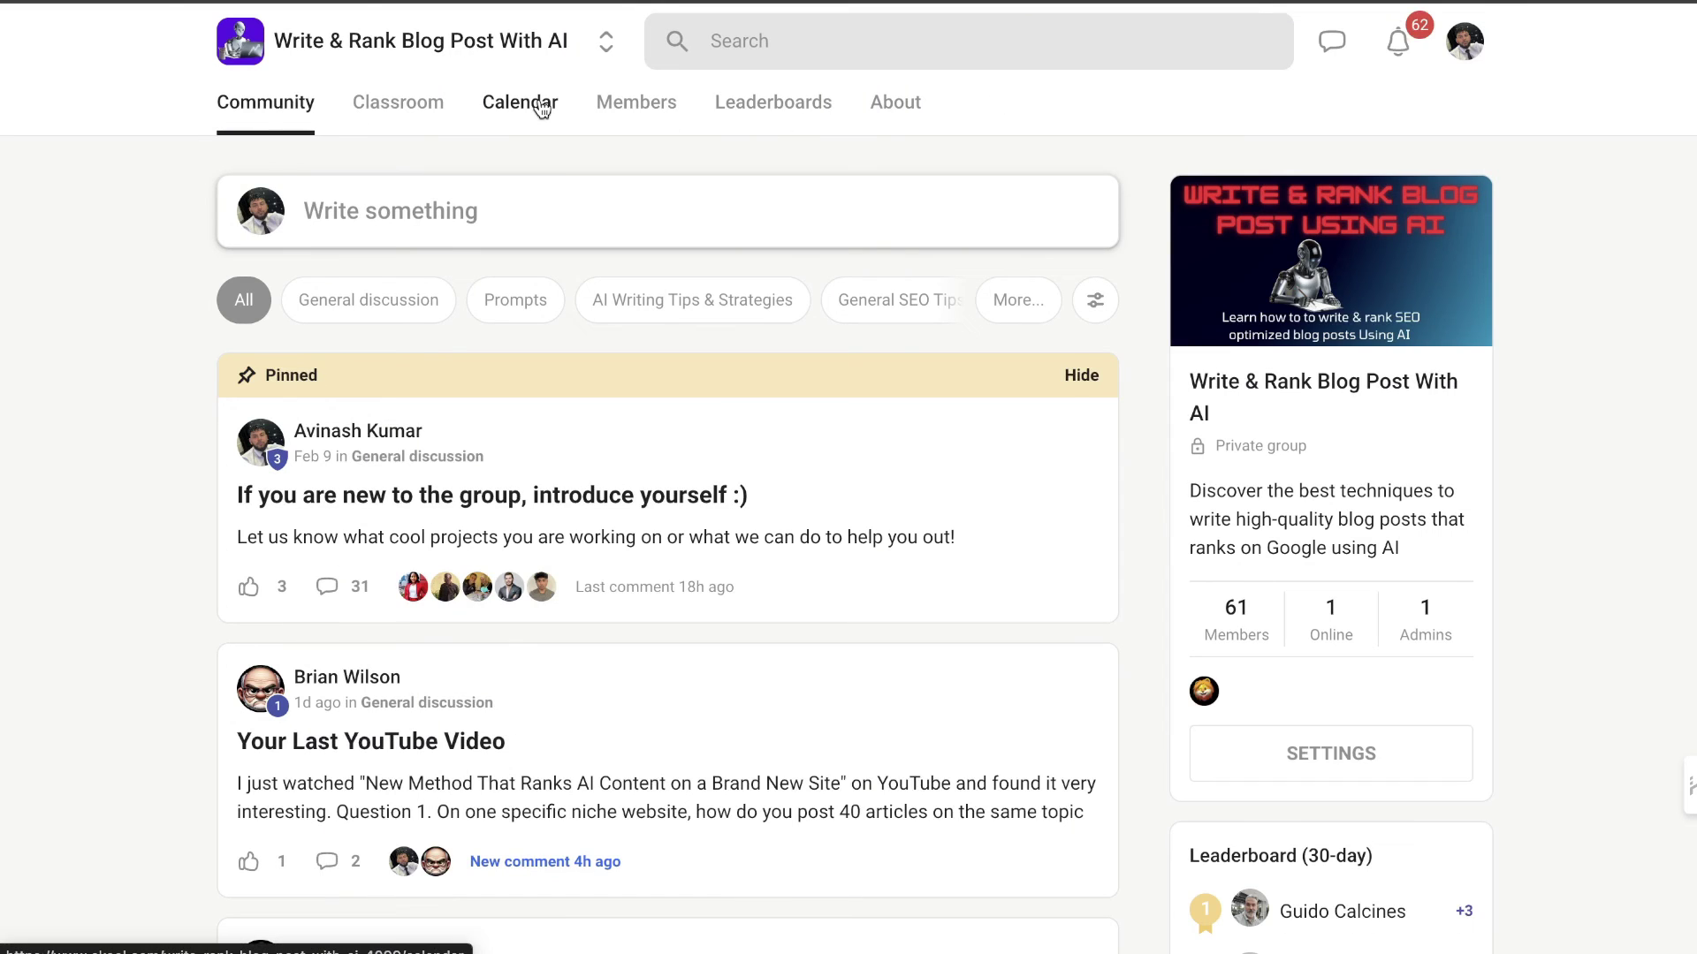
{"action": "left_click", "coordinate": [521, 106]}
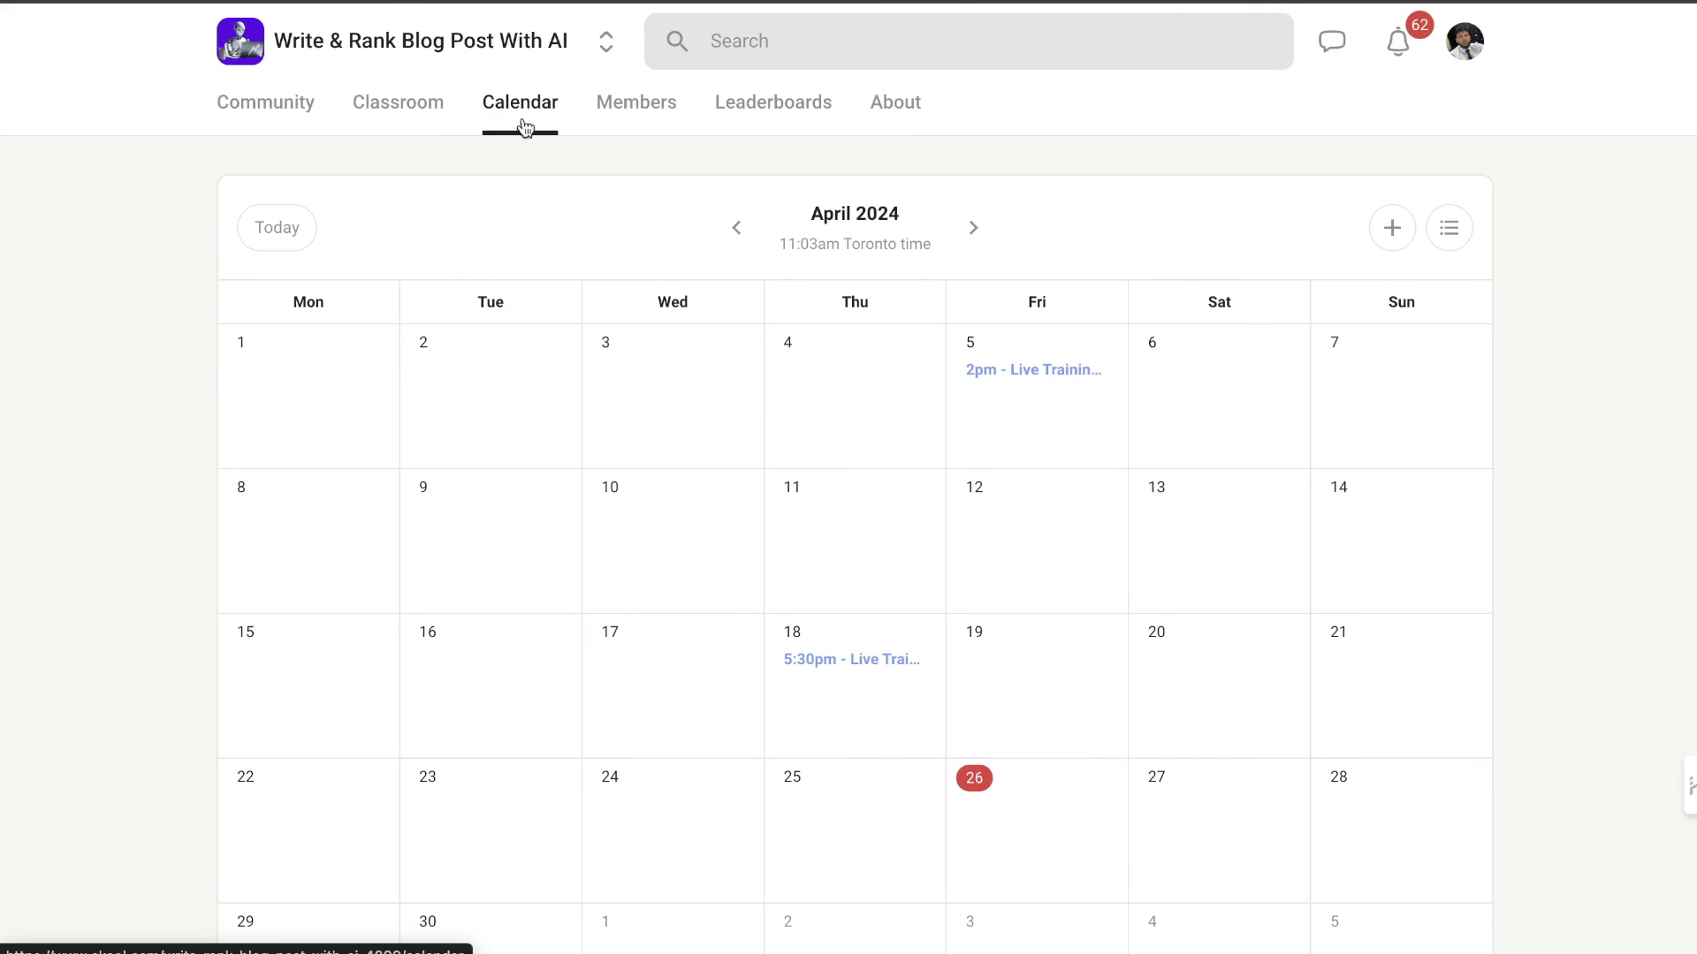
{"action": "left_click", "coordinate": [405, 120]}
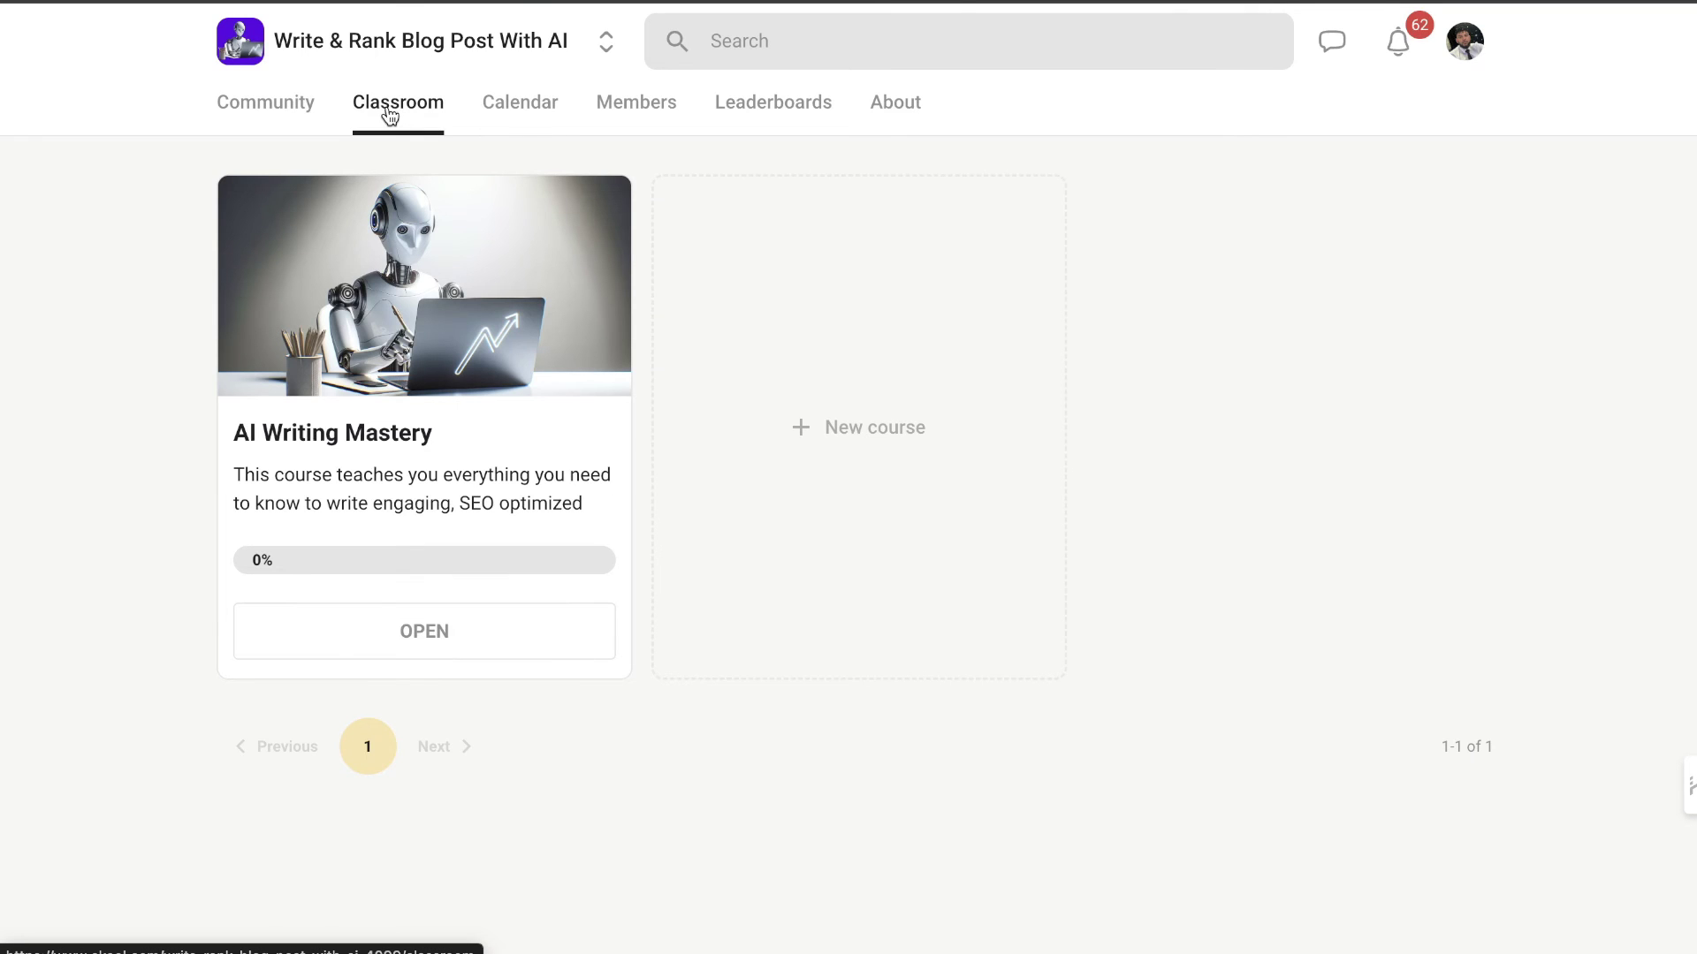
{"action": "left_click", "coordinate": [522, 122]}
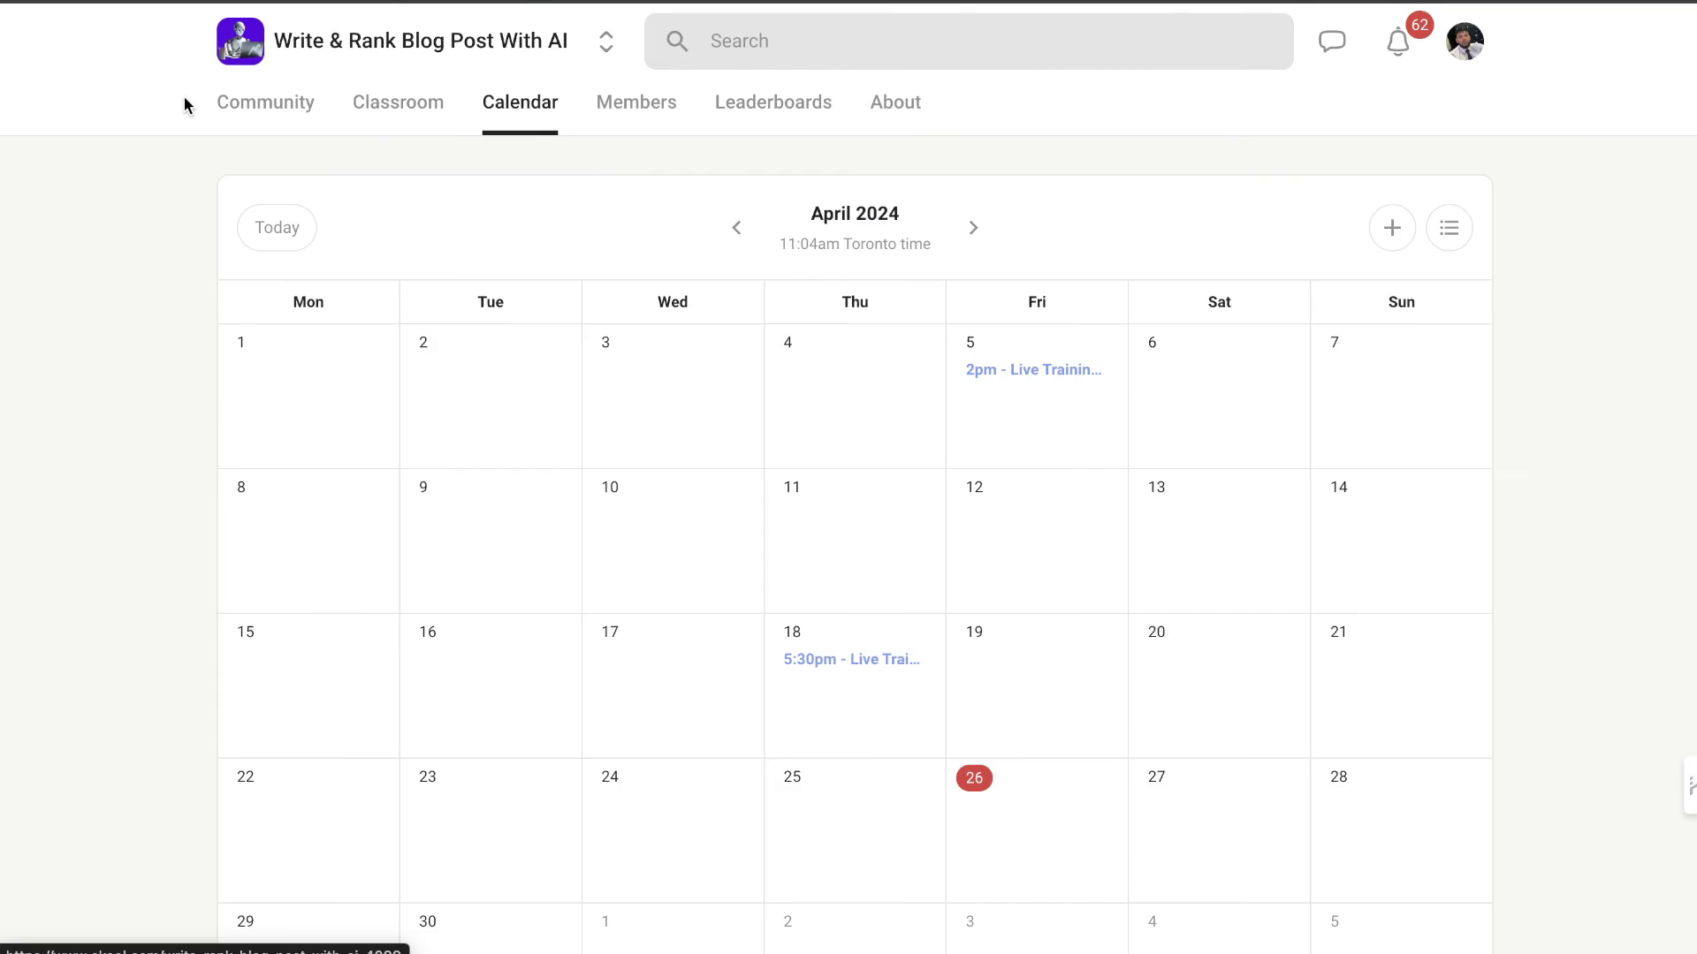
{"action": "left_click", "coordinate": [257, 113]}
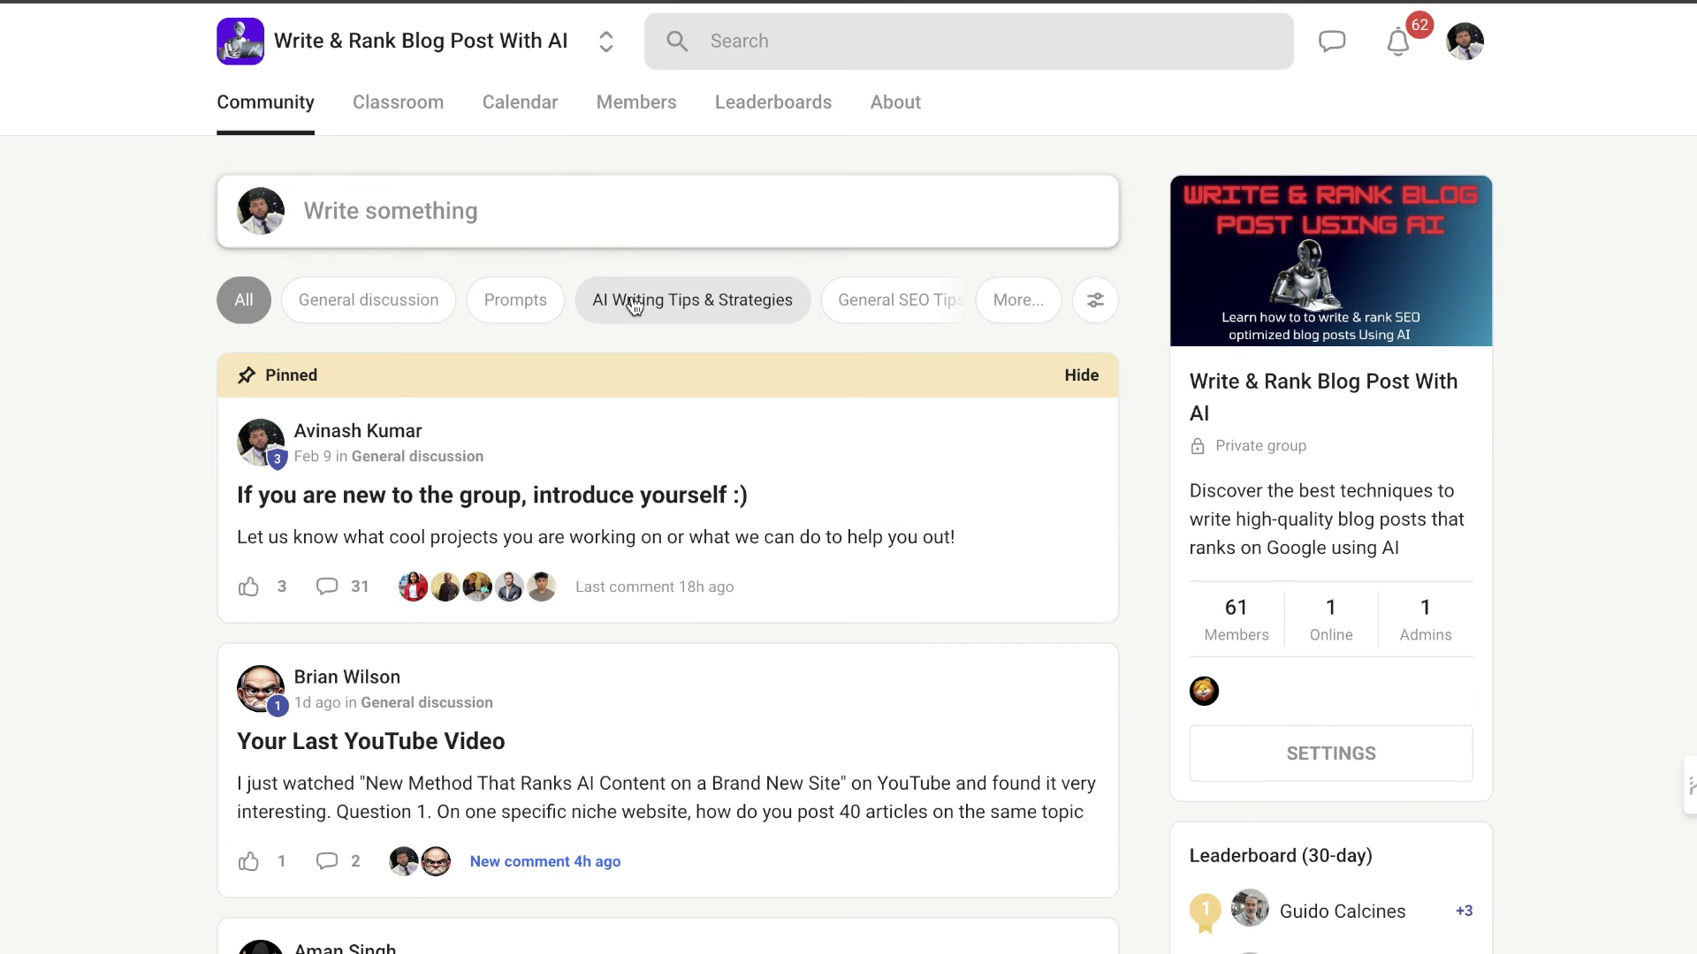